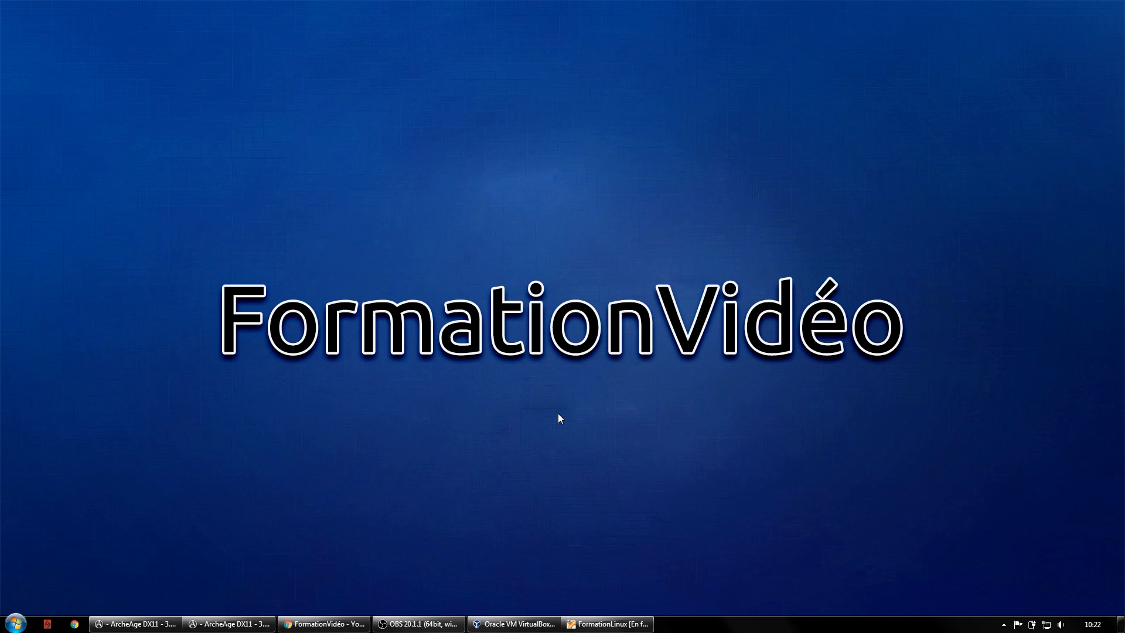
- Switch to the FormationLinux virtual machine and open the Documents folder in the file manager
{"action": "left_click", "coordinate": [612, 623]}
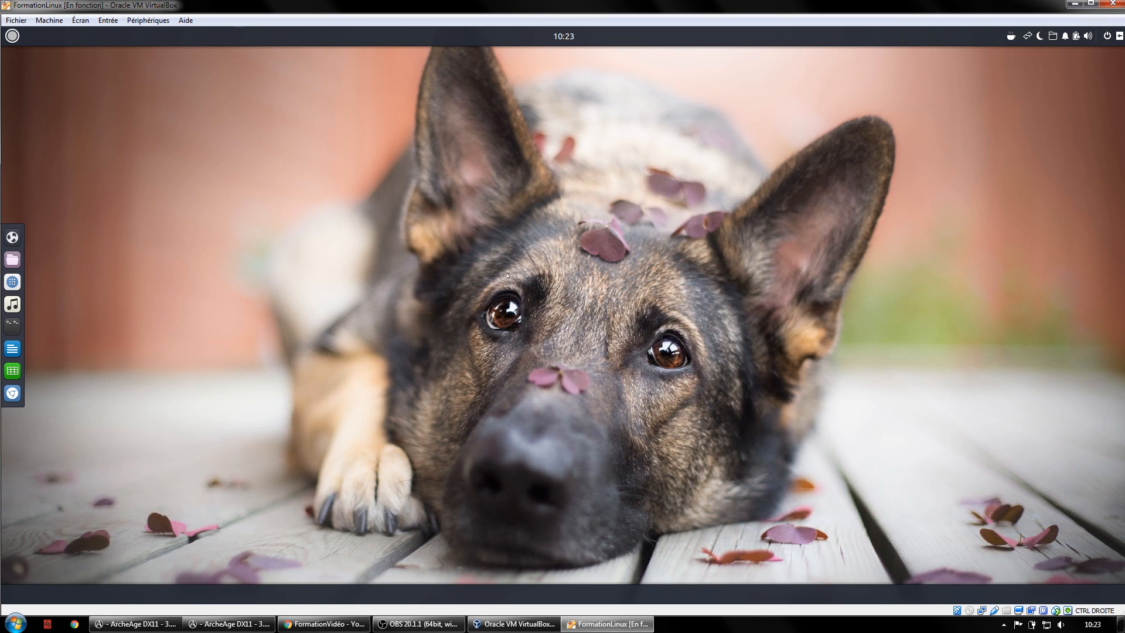
{"action": "left_click", "coordinate": [13, 260]}
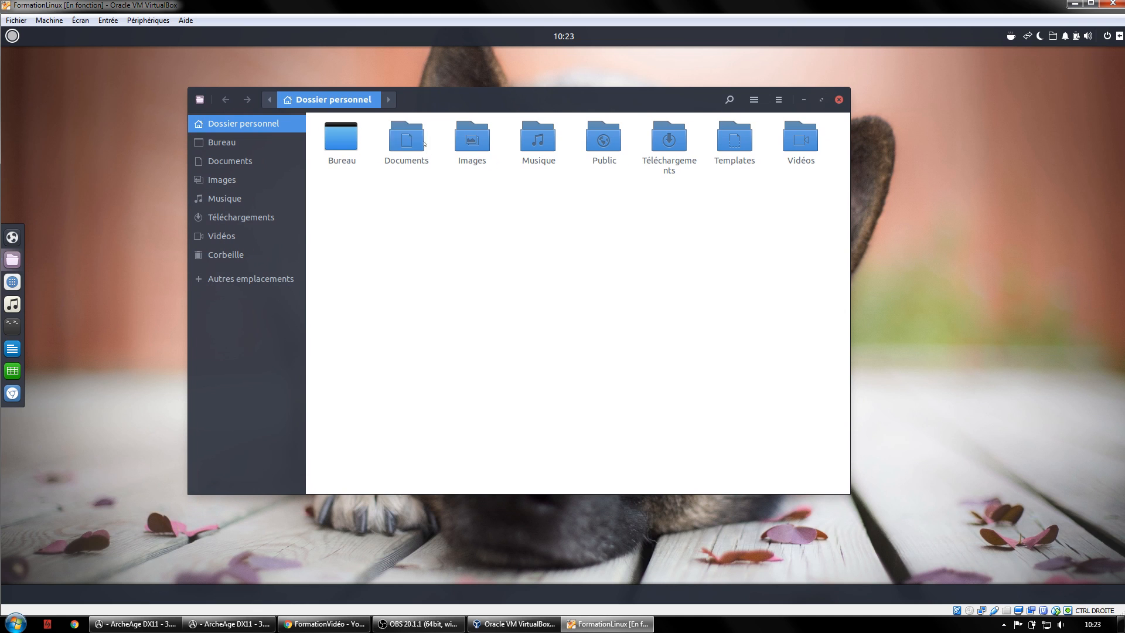
{"action": "double_click", "coordinate": [406, 138]}
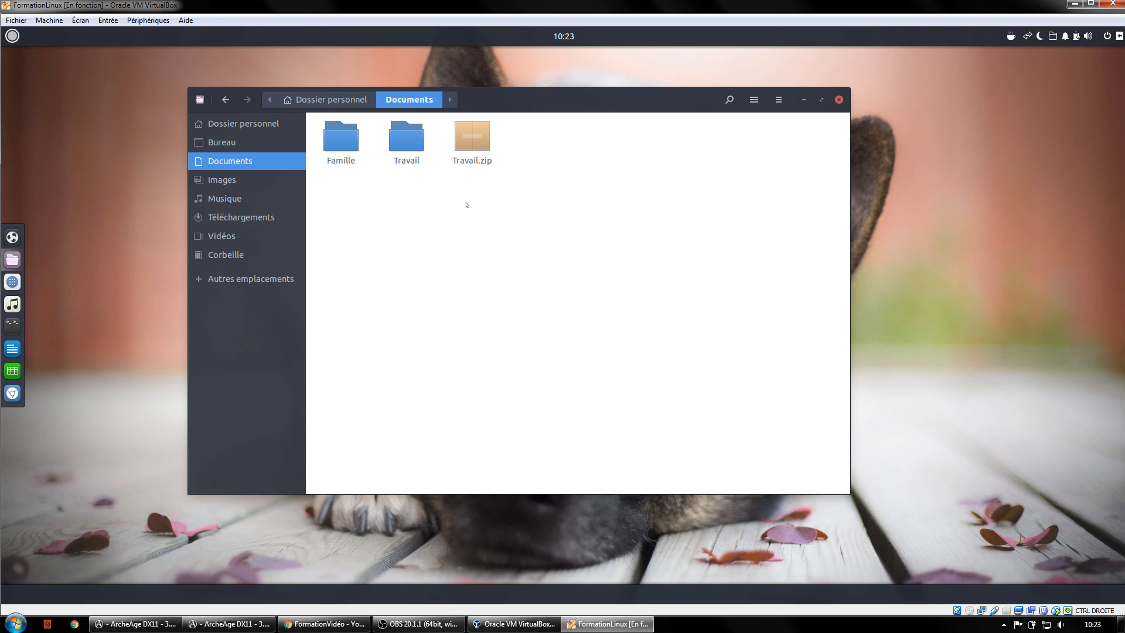
{"action": "left_click_drag", "start_coordinate": [561, 103], "coordinate": [629, 114]}
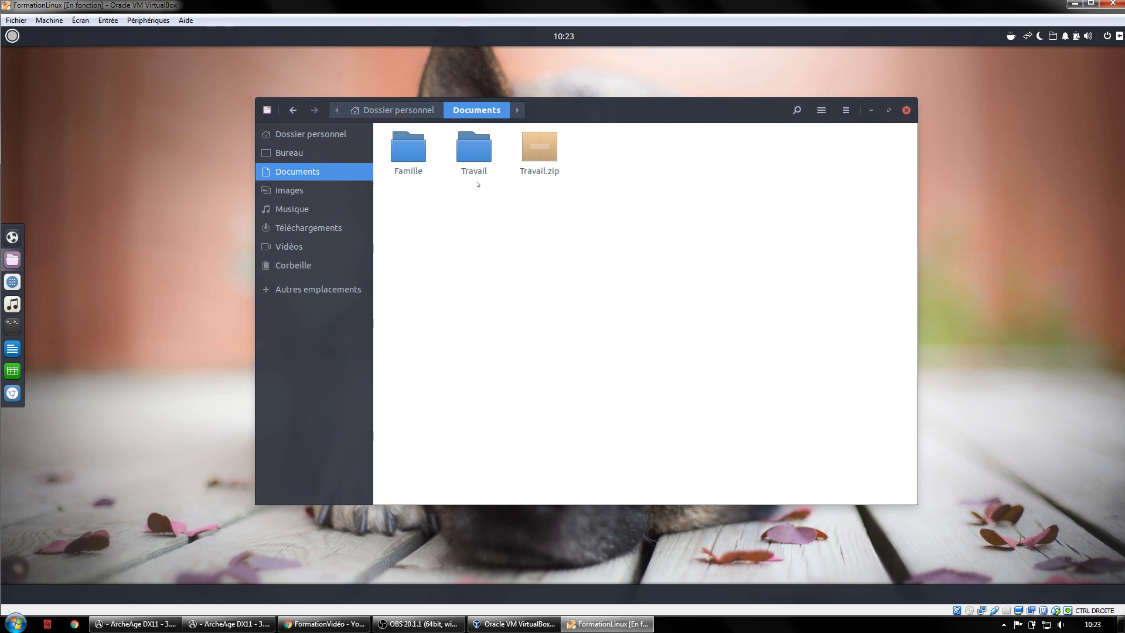
{"action": "left_click", "coordinate": [400, 156]}
{"action": "left_click_drag", "start_coordinate": [402, 154], "coordinate": [637, 403]}
{"action": "mouse_move", "coordinate": [408, 150]}
{"action": "left_mouse_down"}
{"action": "mouse_move", "coordinate": [317, 205]}
{"action": "mouse_move", "coordinate": [419, 152]}
{"action": "left_mouse_up"}
{"action": "left_click", "coordinate": [464, 226]}
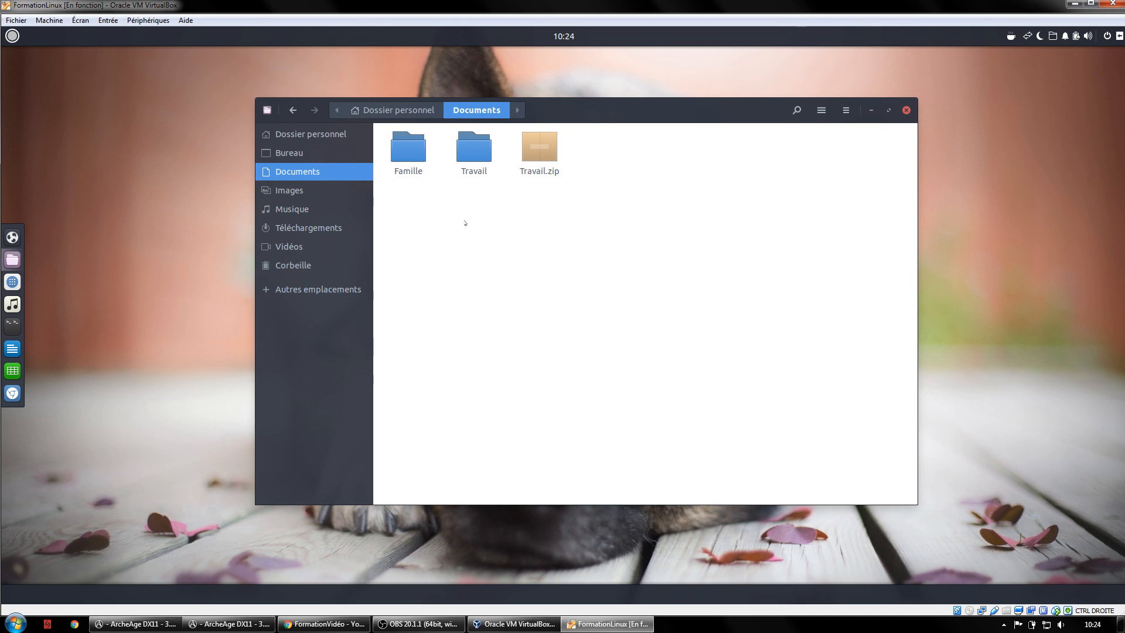
{"action": "right_click", "coordinate": [407, 149]}
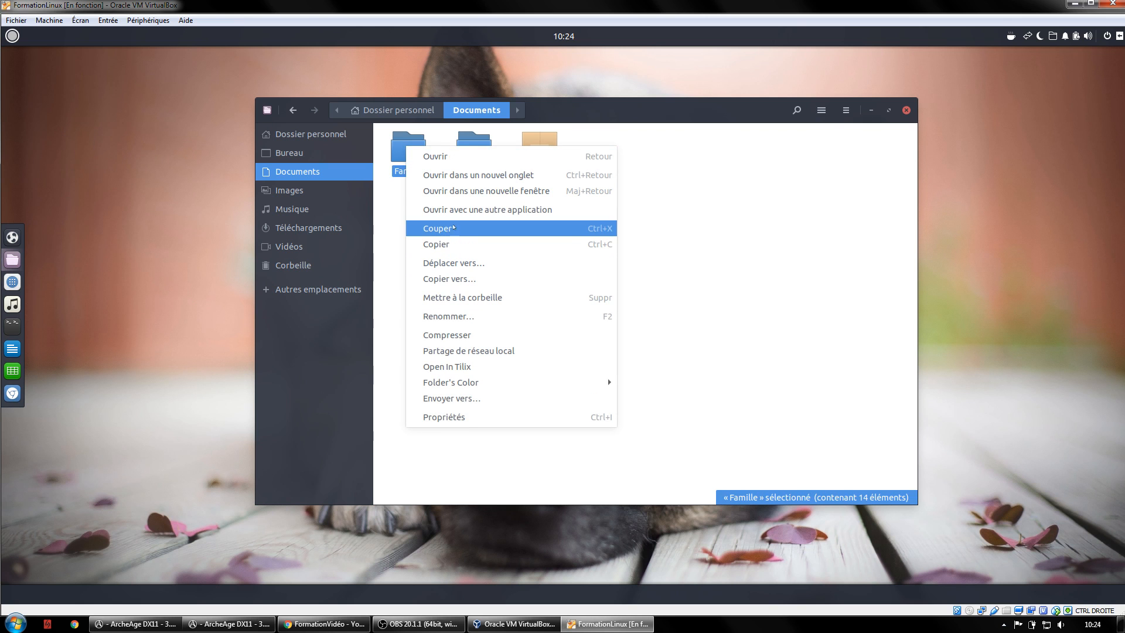
{"action": "left_click", "coordinate": [460, 202]}
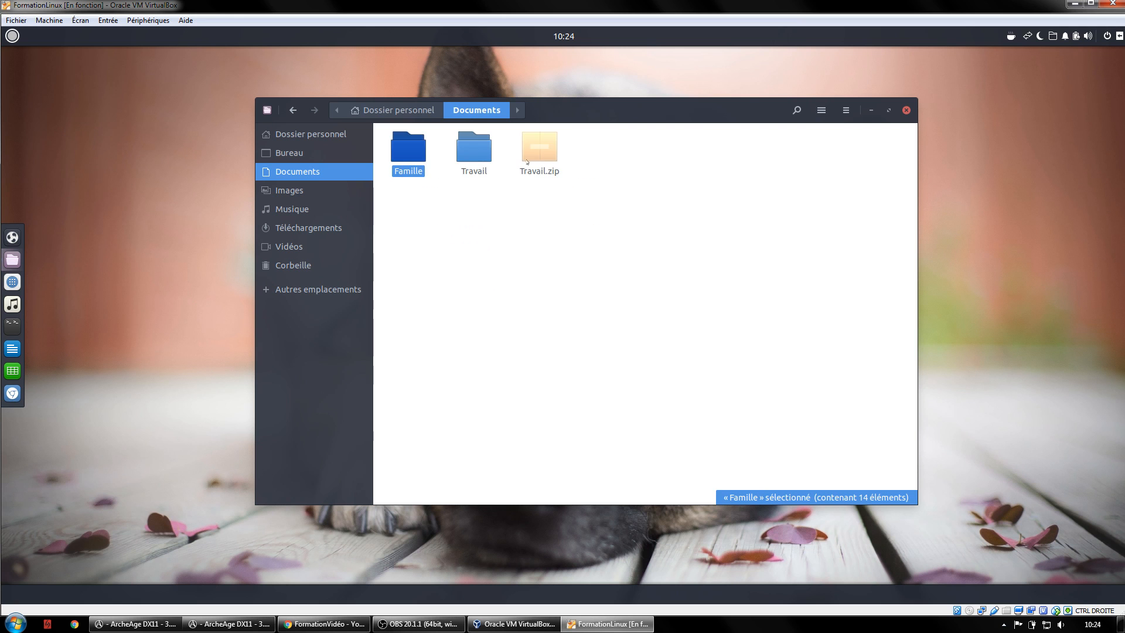
- Copy Travail.zip from the Documents folder and paste it onto the desktop
{"action": "right_click", "coordinate": [537, 159]}
{"action": "left_click", "coordinate": [573, 229]}
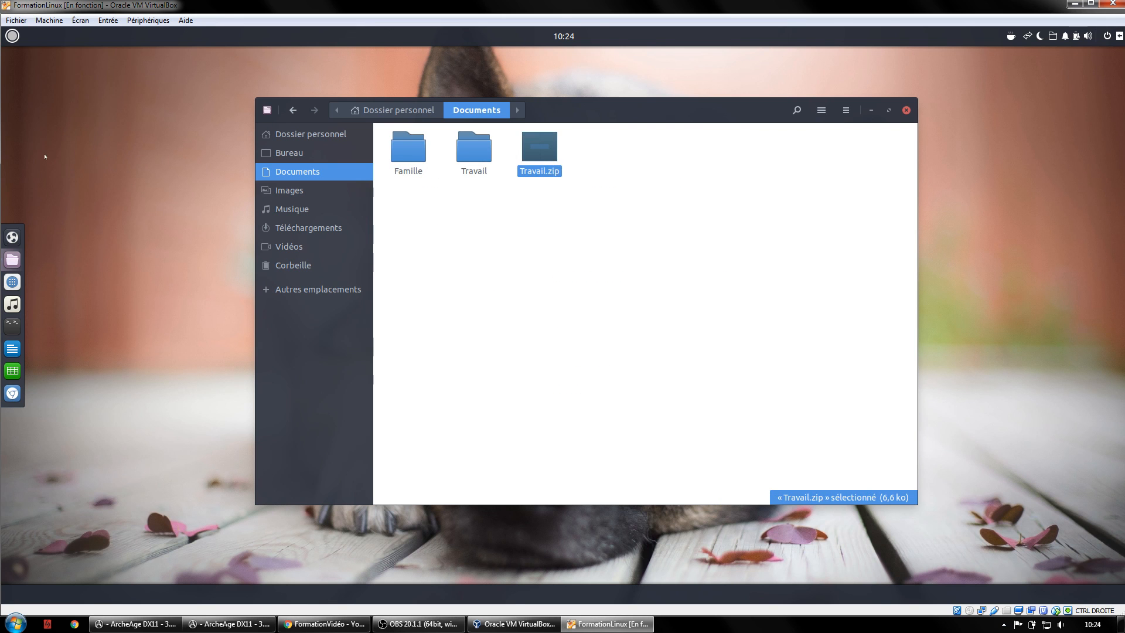
{"action": "right_click", "coordinate": [48, 152]}
{"action": "left_click", "coordinate": [71, 195]}
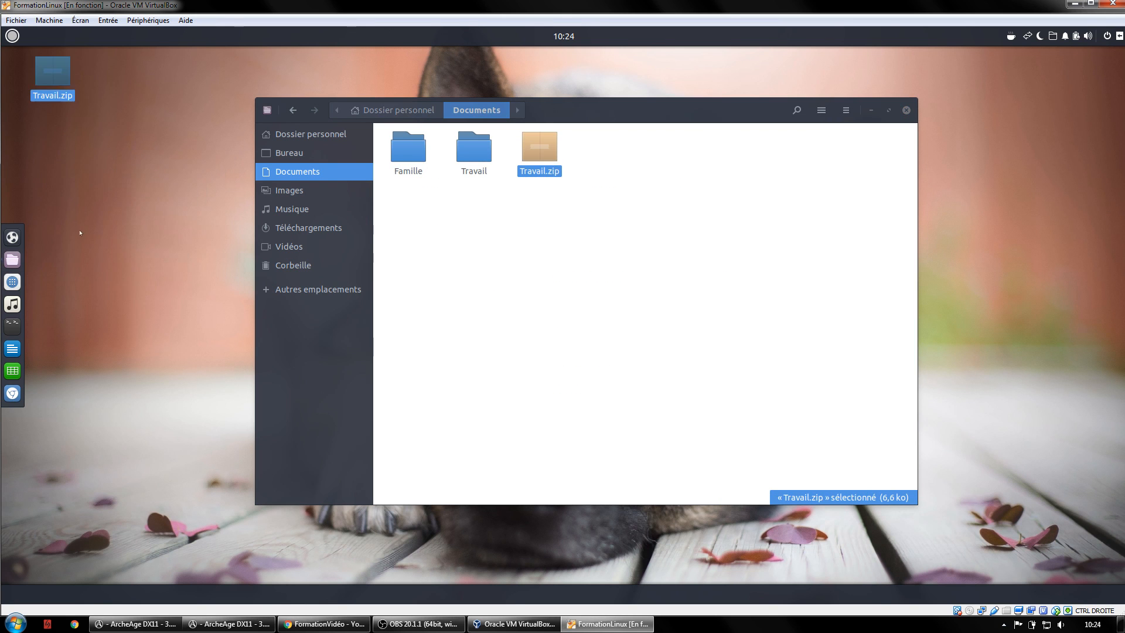
{"action": "left_click", "coordinate": [95, 211]}
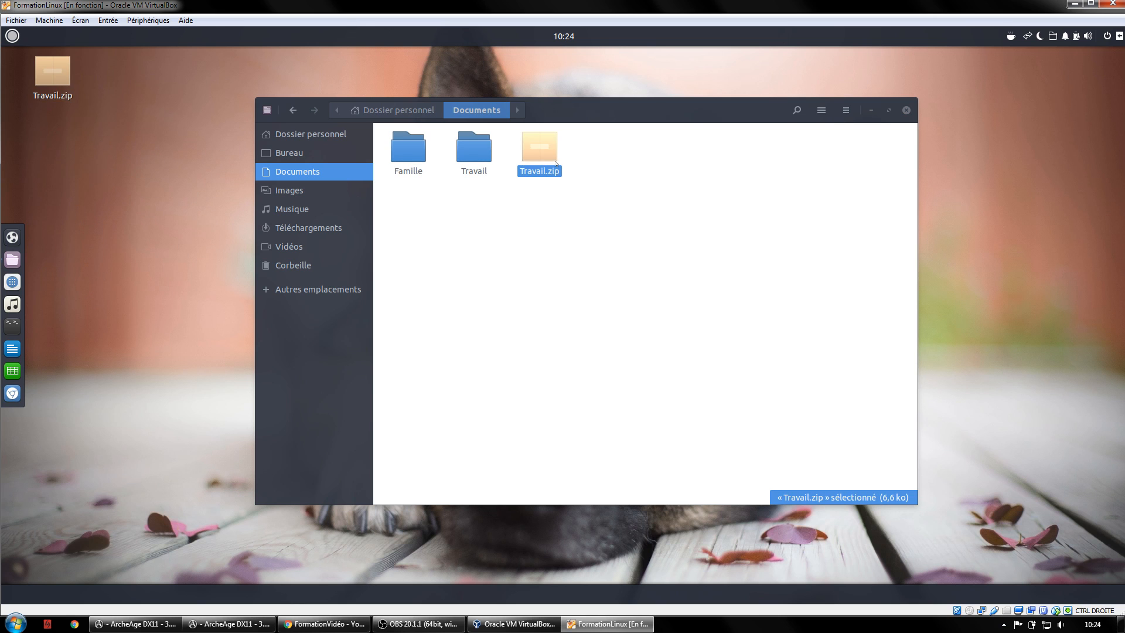
- Cut Travail.zip from the desktop and paste it into Documents, replacing the existing file
{"action": "left_click", "coordinate": [556, 200]}
{"action": "right_click", "coordinate": [55, 79]}
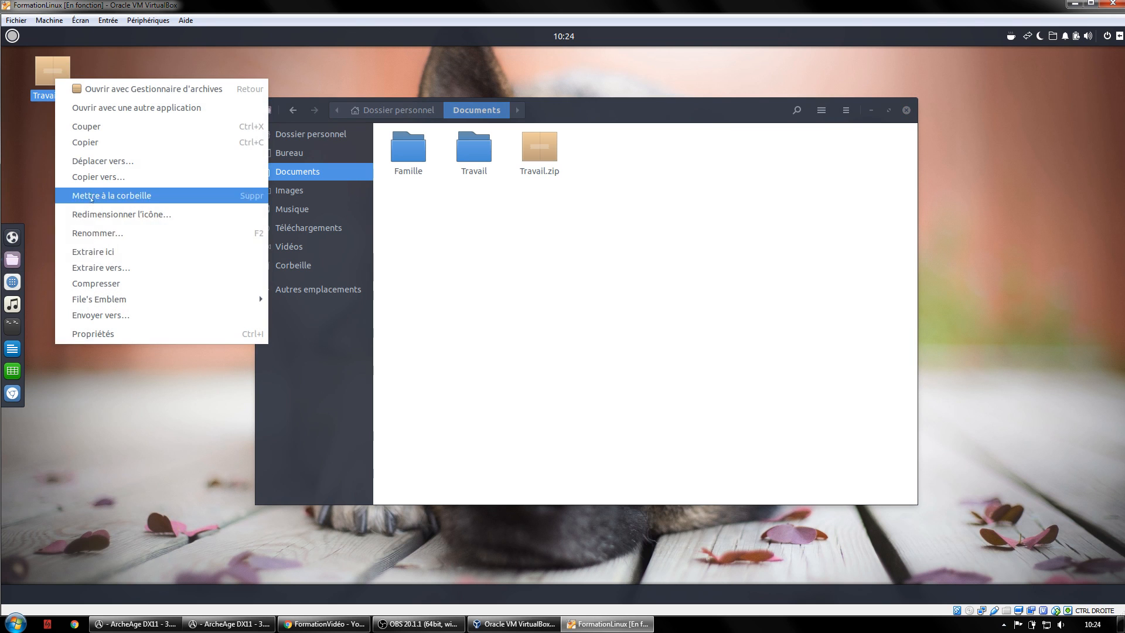
{"action": "left_click", "coordinate": [100, 130]}
{"action": "right_click", "coordinate": [532, 282]}
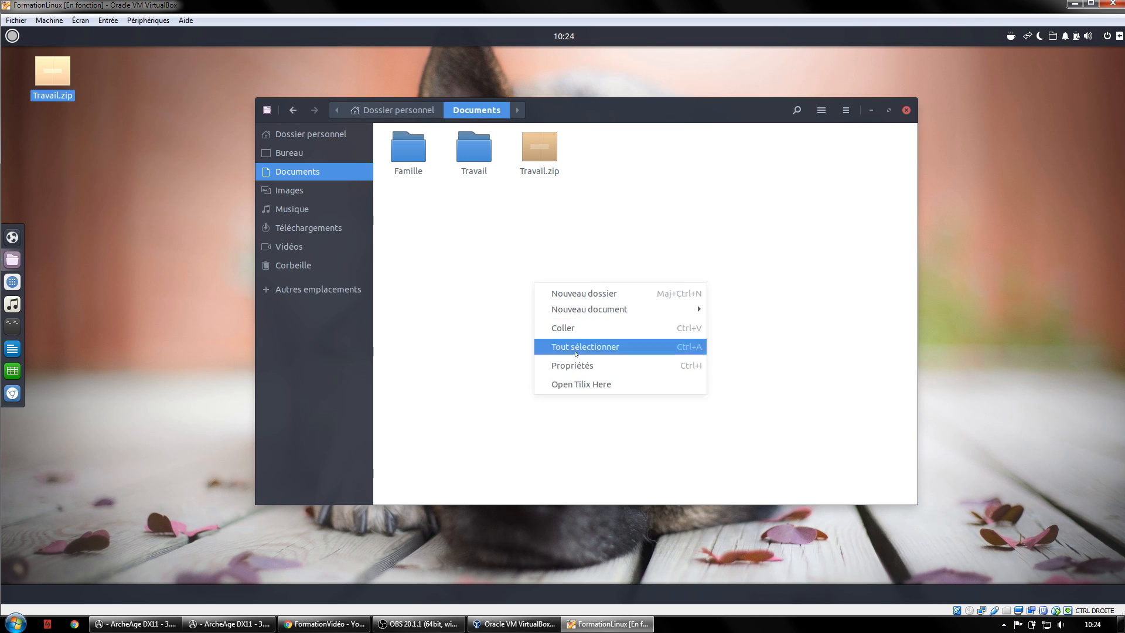
{"action": "left_click", "coordinate": [538, 327]}
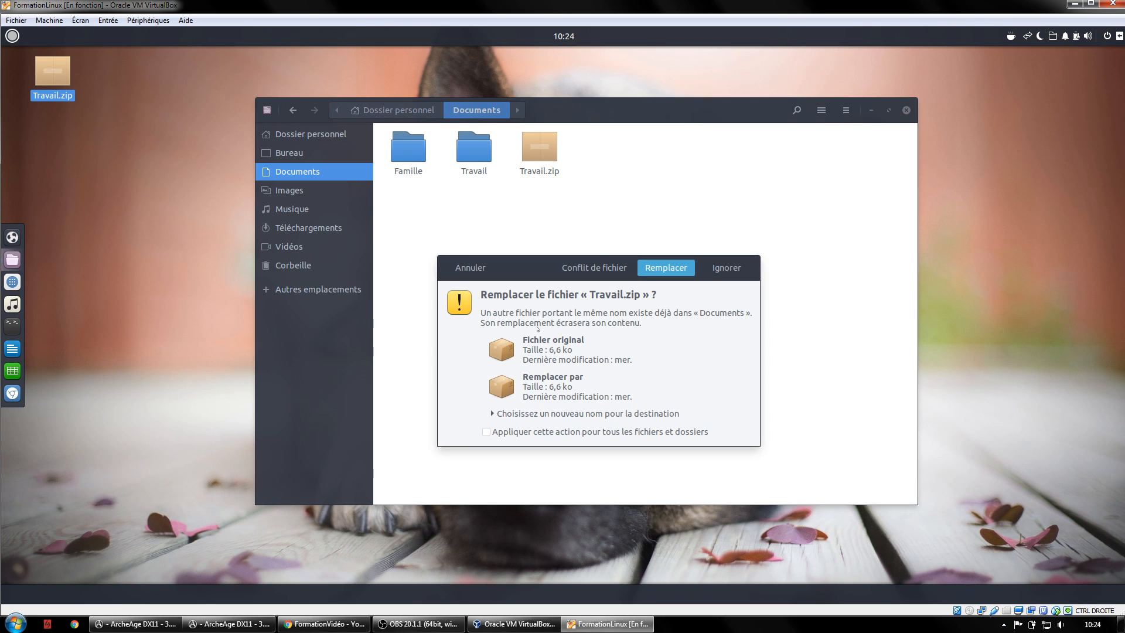
{"action": "left_click", "coordinate": [656, 269]}
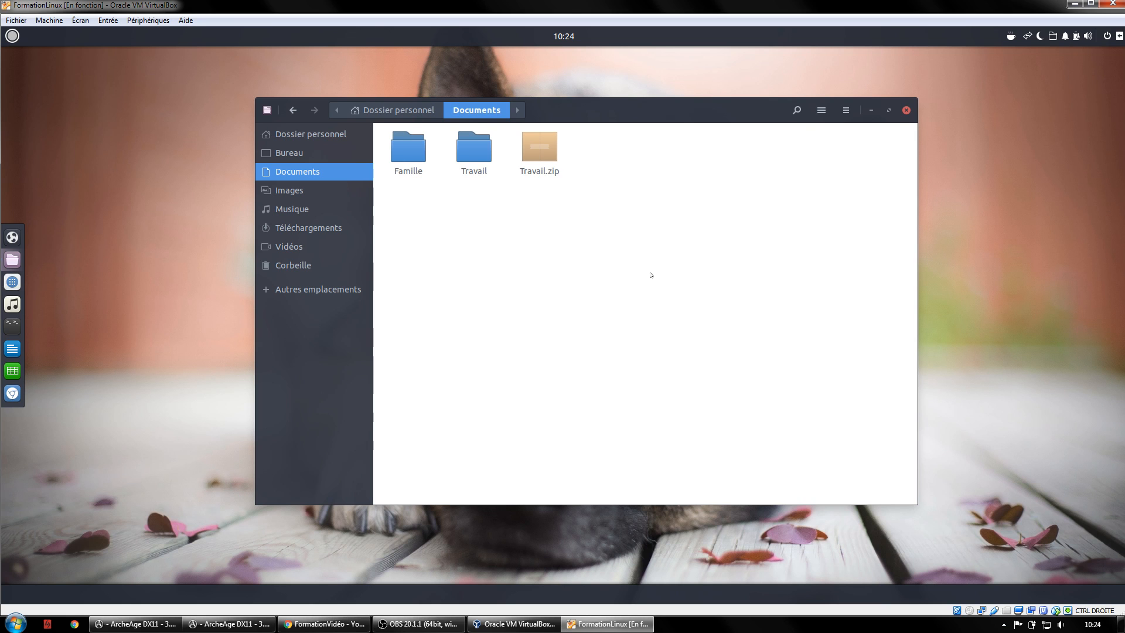
- Put a new copy of Travail.zip from Documents on the desktop again
{"action": "left_click", "coordinate": [539, 150]}
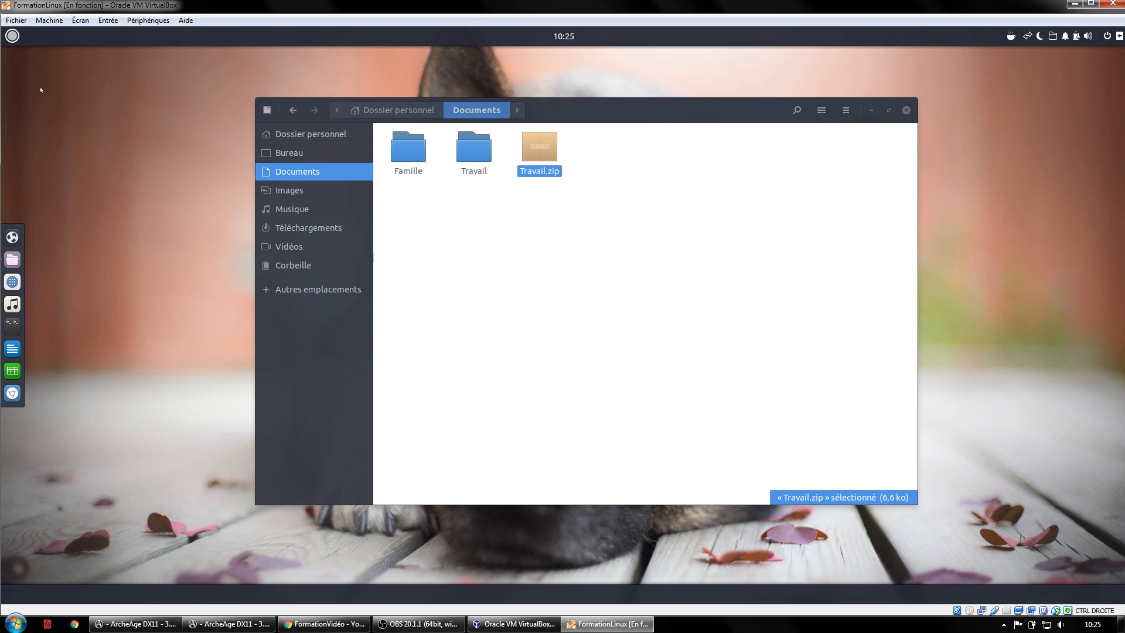
{"action": "key", "text": "ctrl+v"}
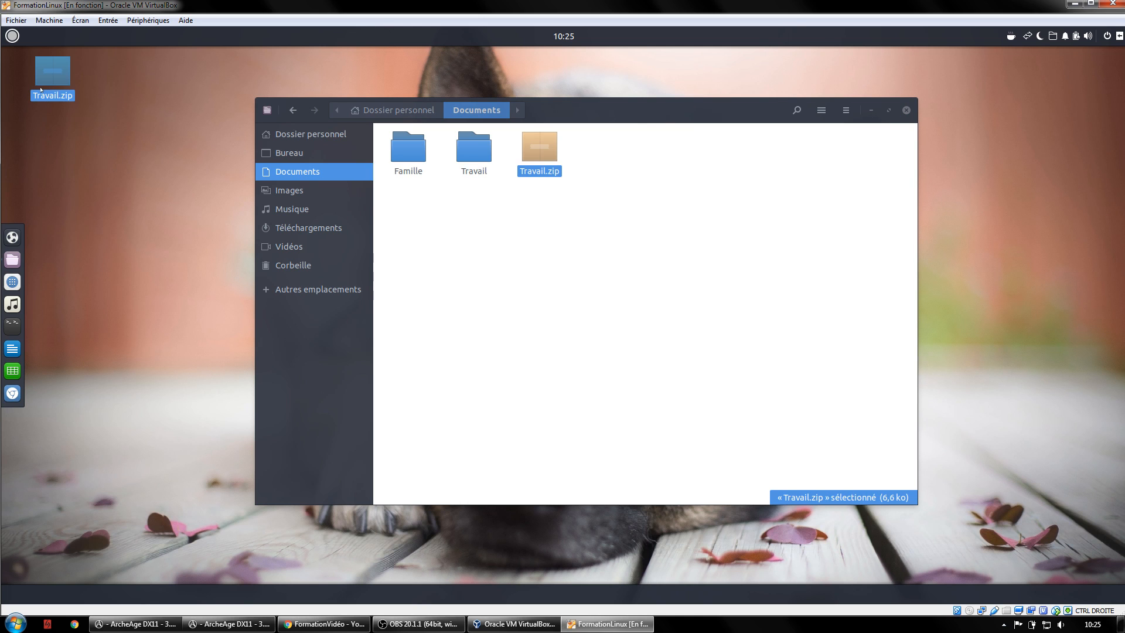
{"action": "left_click", "coordinate": [154, 225]}
{"action": "left_click", "coordinate": [677, 263]}
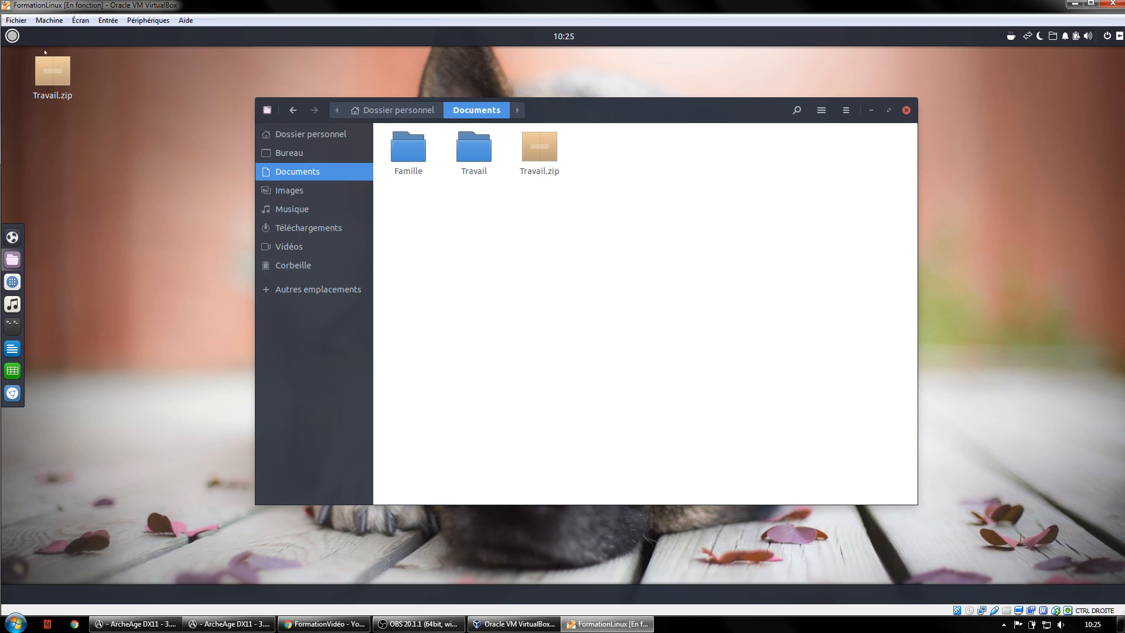
- Open the text editor and write the heading "RACCOURCIS USUELS :" followed by a blank line
{"action": "key", "text": "super"}
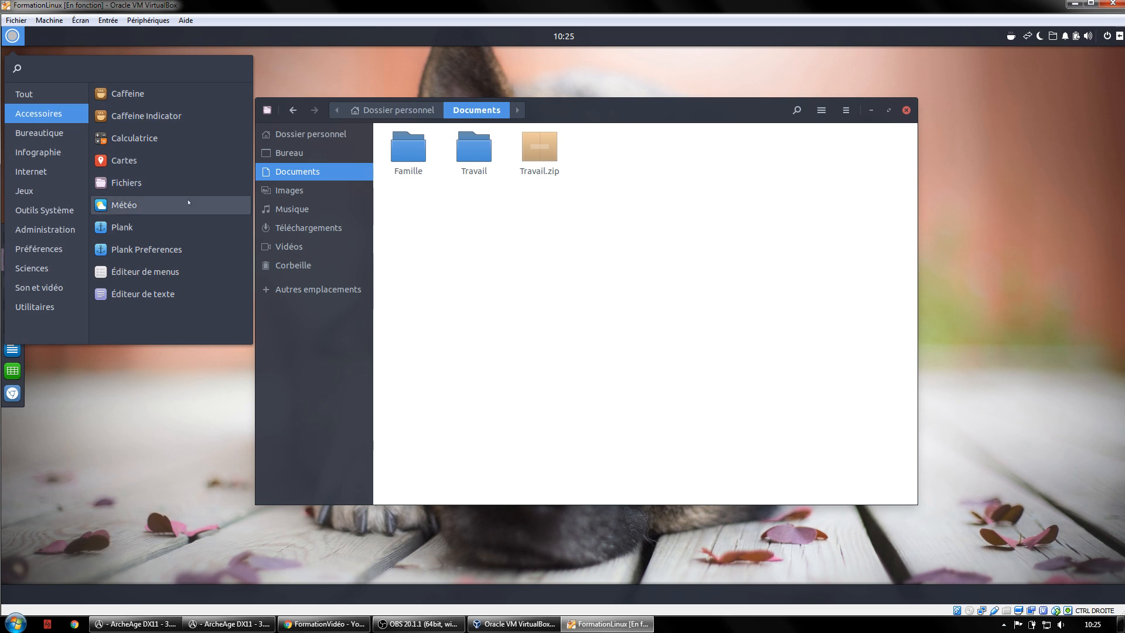
{"action": "left_click", "coordinate": [176, 293]}
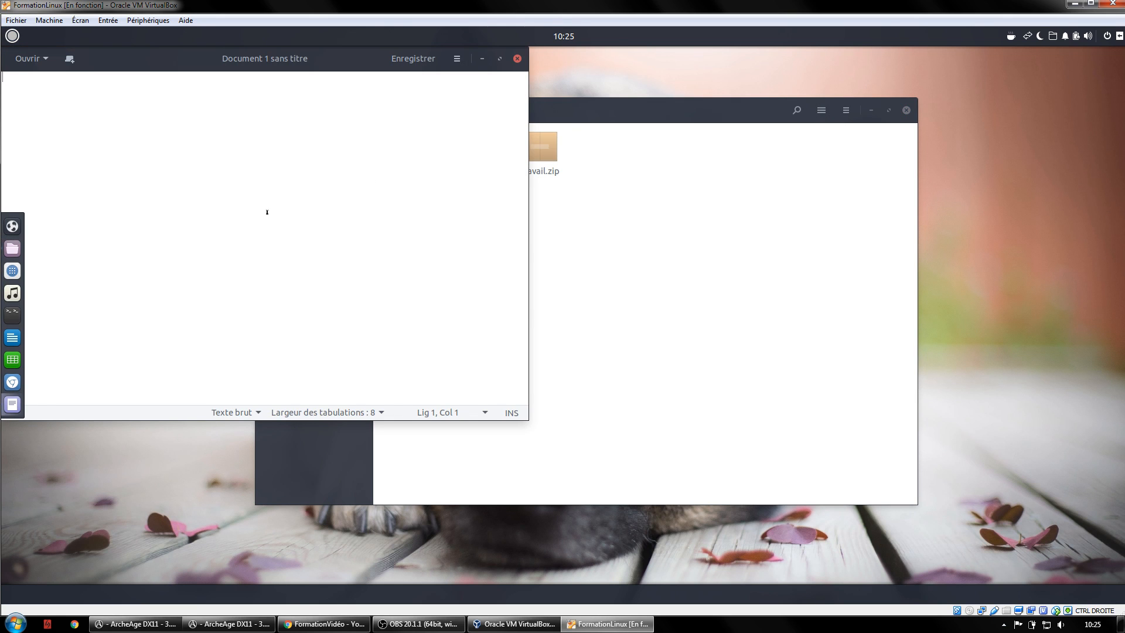
{"action": "type", "text": "RACCOURCIS USUEL"}
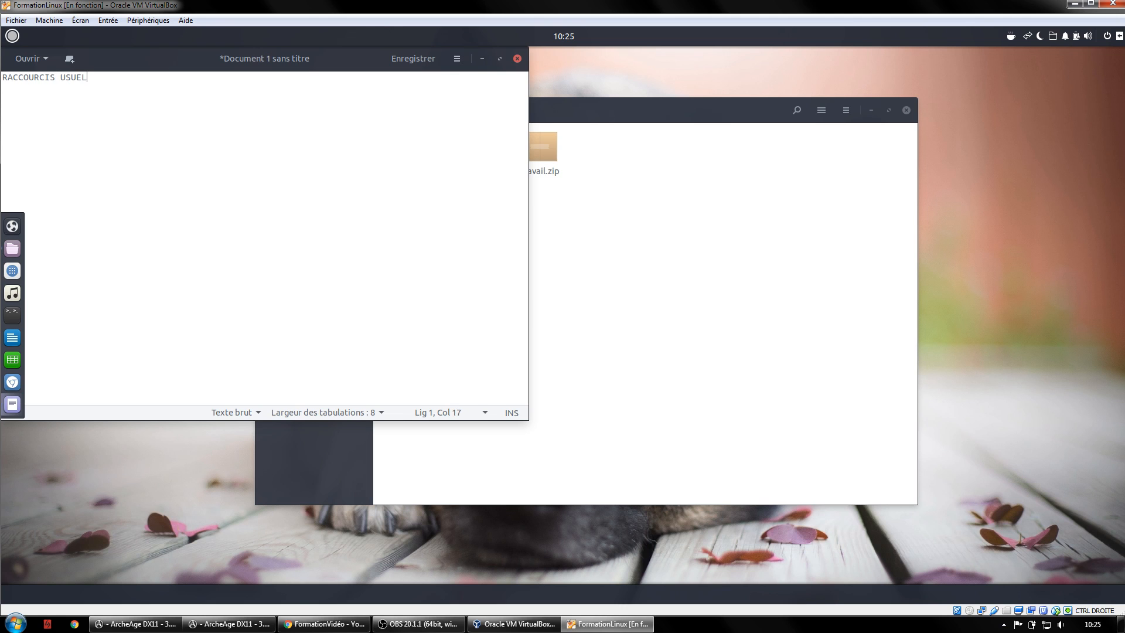
{"action": "type", "text": "S :"}
{"action": "key", "text": "Return"}
{"action": "key", "text": "Return"}
- Add the lines "> Copier un fichier (Ctrl + C)" and "> Coller un fichier (Ctrl + V)" under the heading
{"action": "type", "text": "> "}
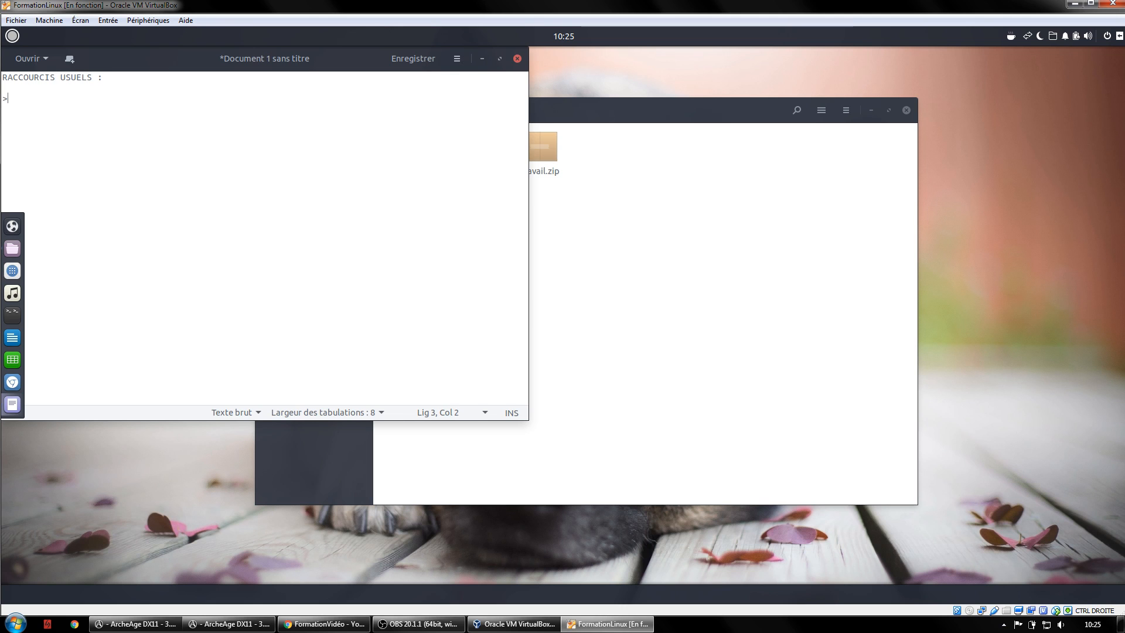
{"action": "type", "text": "Copier un do"}
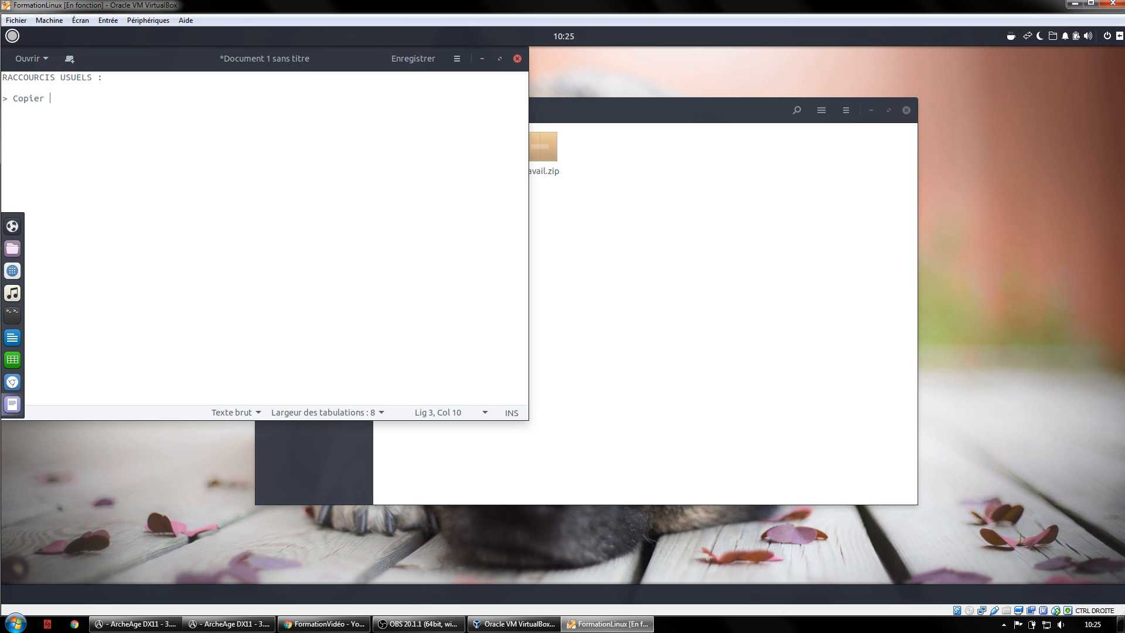
{"action": "key", "text": "BackSpace"}
{"action": "key", "text": "BackSpace"}
{"action": "type", "text": "fichier ("}
{"action": "key", "text": "BackSpace"}
{"action": "type", "text": "(Ctrl + C)"}
{"action": "key", "text": "Return"}
{"action": "type", "text": "> "}
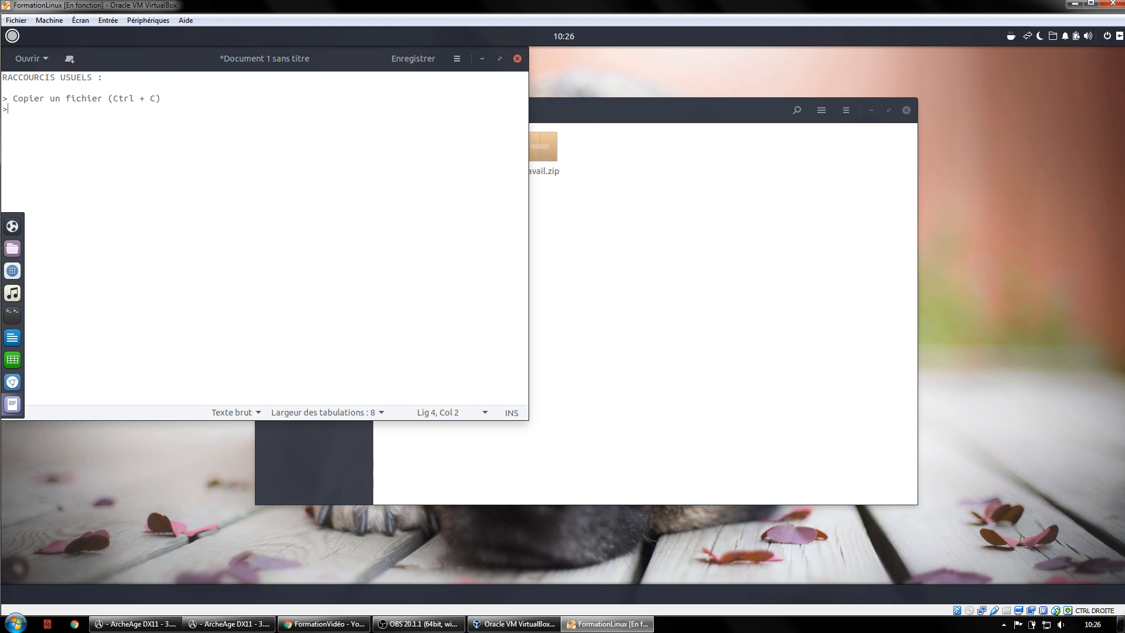
{"action": "type", "text": "Coller un fichier (Ctrl + V)"}
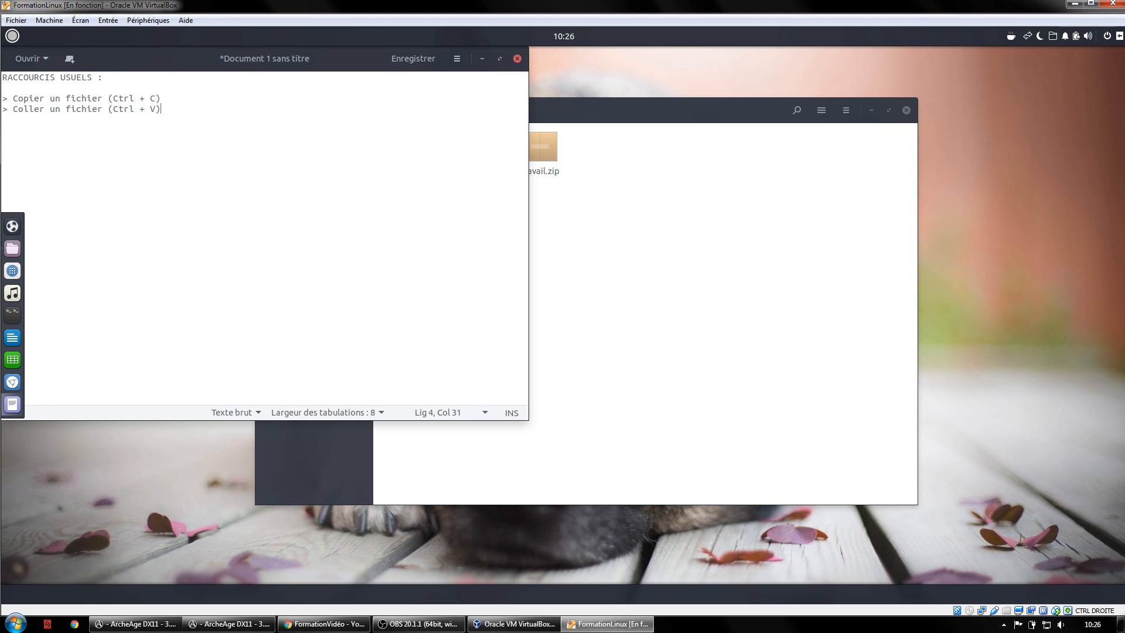
- Minimize the text editor and delete Travail.zip from the Documents folder
{"action": "left_click_drag", "start_coordinate": [352, 59], "coordinate": [668, 86]}
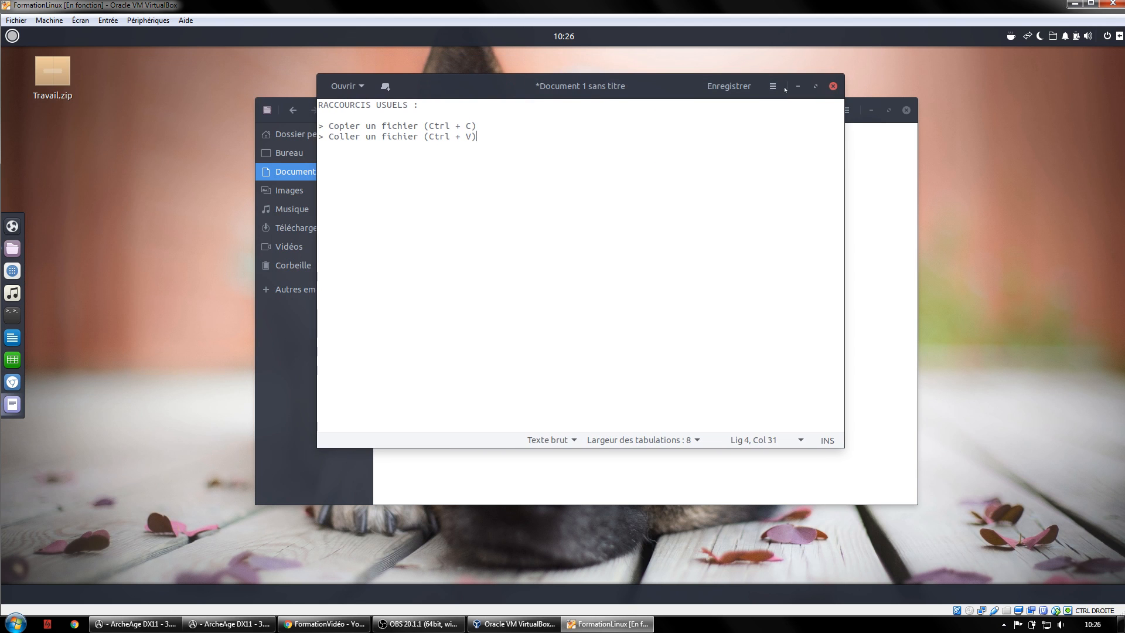
{"action": "left_click", "coordinate": [797, 87]}
{"action": "left_click_drag", "start_coordinate": [737, 109], "coordinate": [826, 101]}
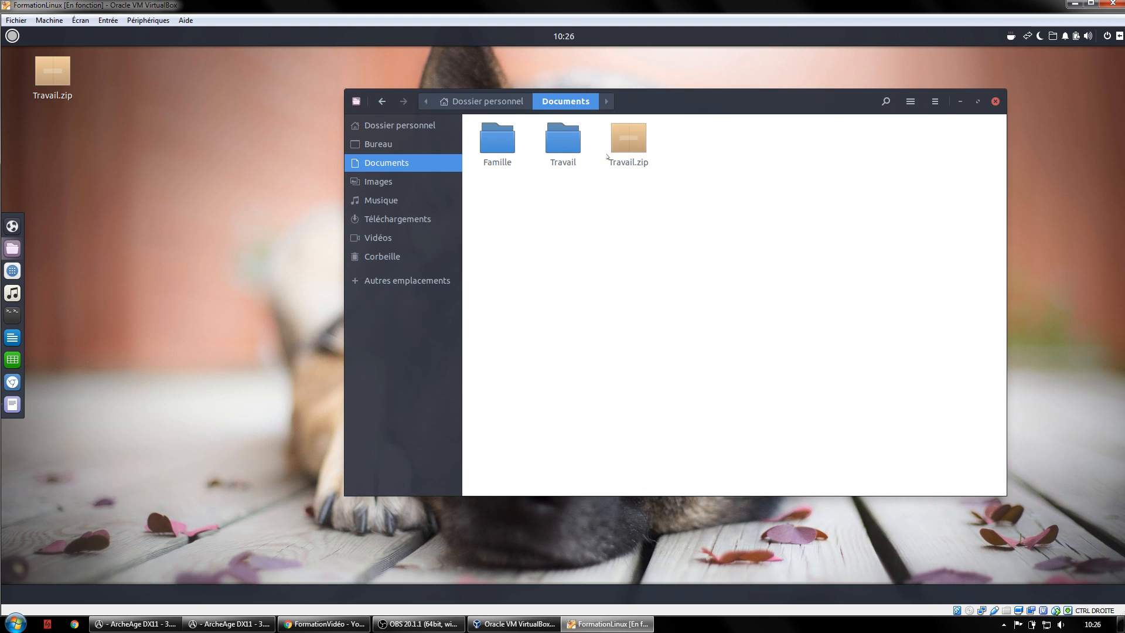
{"action": "left_click", "coordinate": [628, 140]}
{"action": "key", "text": "Delete"}
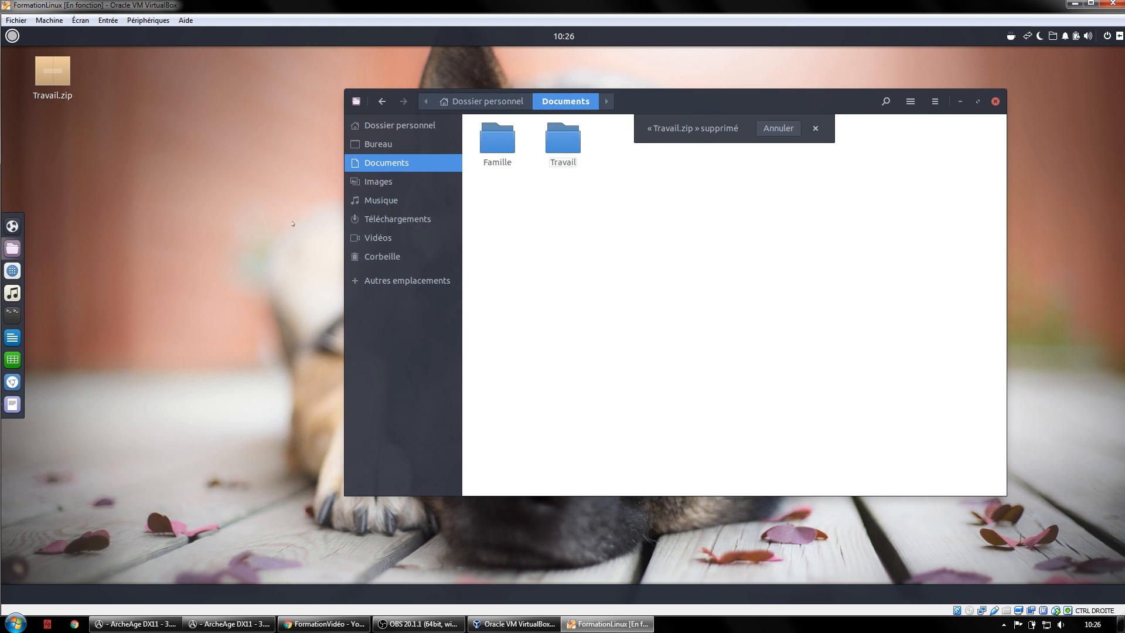
- Cut Travail.zip from the desktop and paste it into the Documents folder
{"action": "left_click", "coordinate": [292, 223]}
{"action": "left_click", "coordinate": [50, 79]}
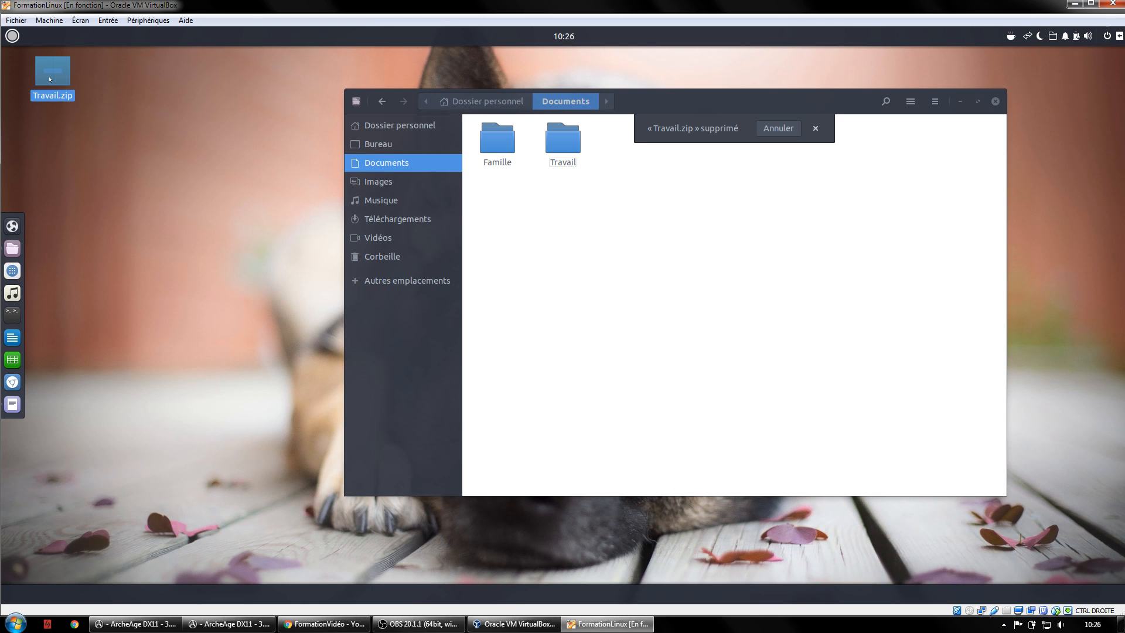
{"action": "left_click", "coordinate": [136, 192]}
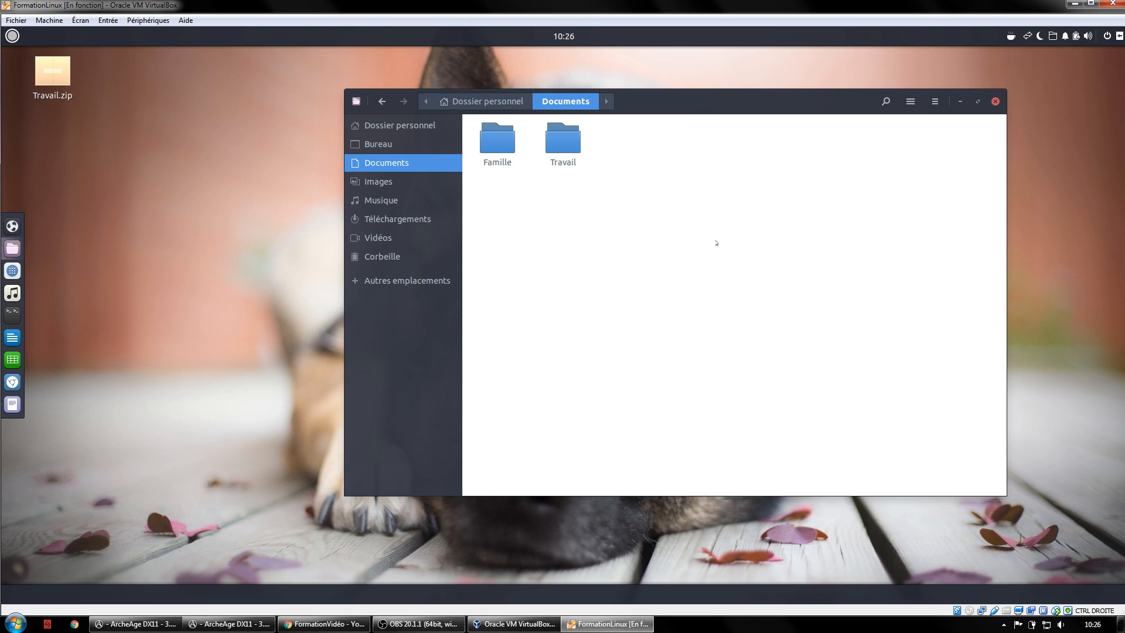
{"action": "key", "text": "ctrl+v"}
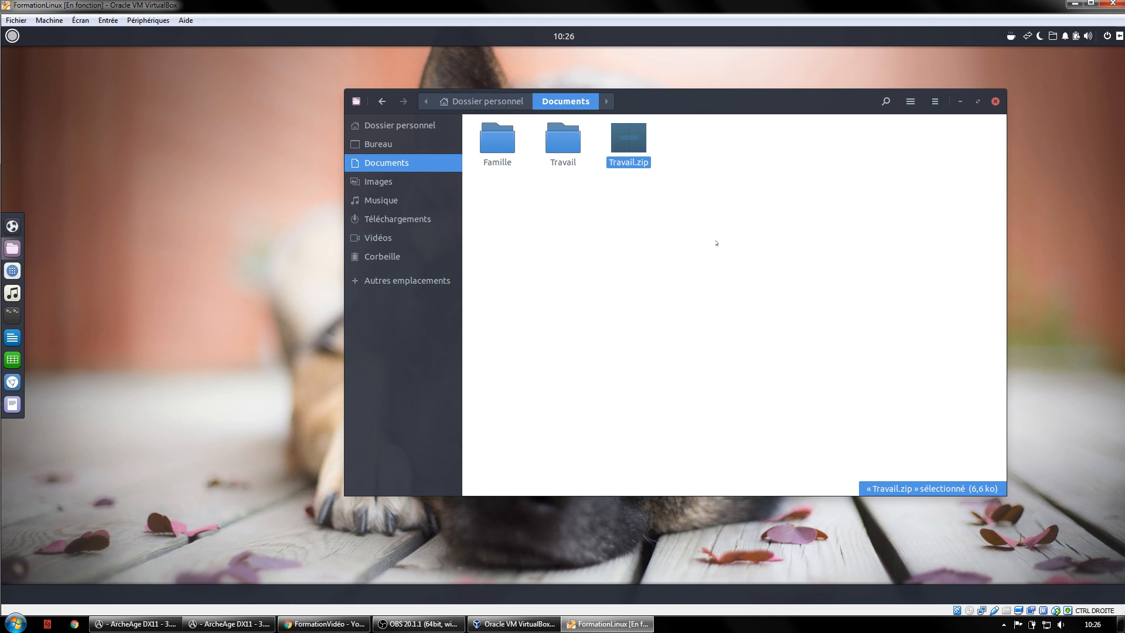
{"action": "left_click", "coordinate": [716, 243]}
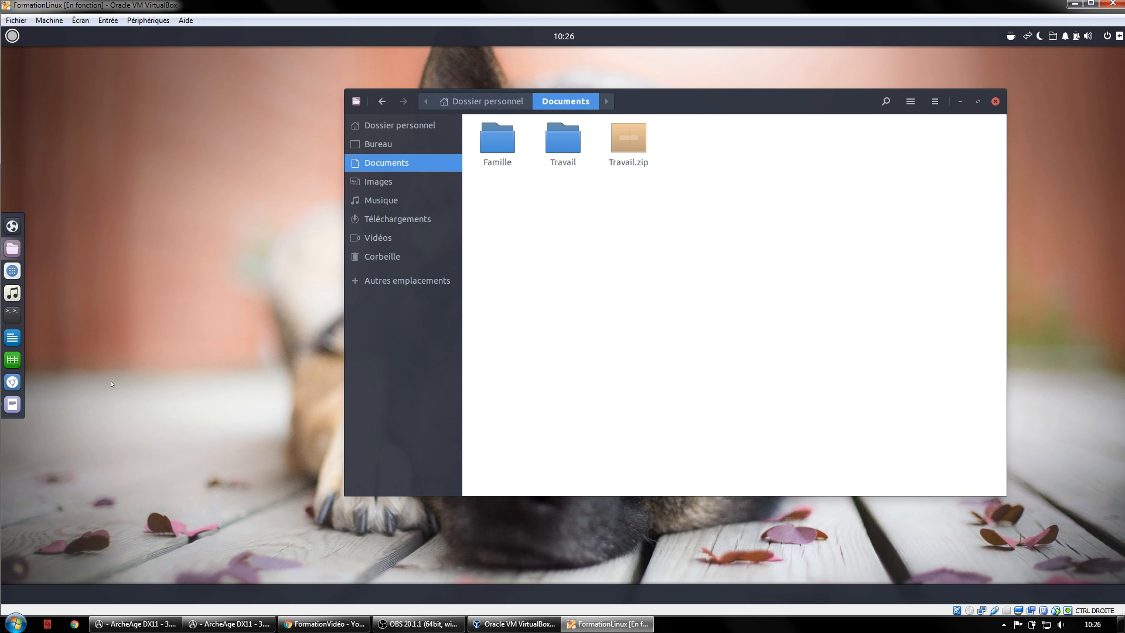
- Return to the text document and add the line "> Couper un fichier (Ctrl + X)" at the end
{"action": "left_click", "coordinate": [12, 405]}
{"action": "key", "text": "Return"}
{"action": "type", "text": "> Couper un fichier (Ctrl + X)"}
- Save the text document in the Bureau folder under the name Raccourcis
{"action": "key", "text": "ctrl+s"}
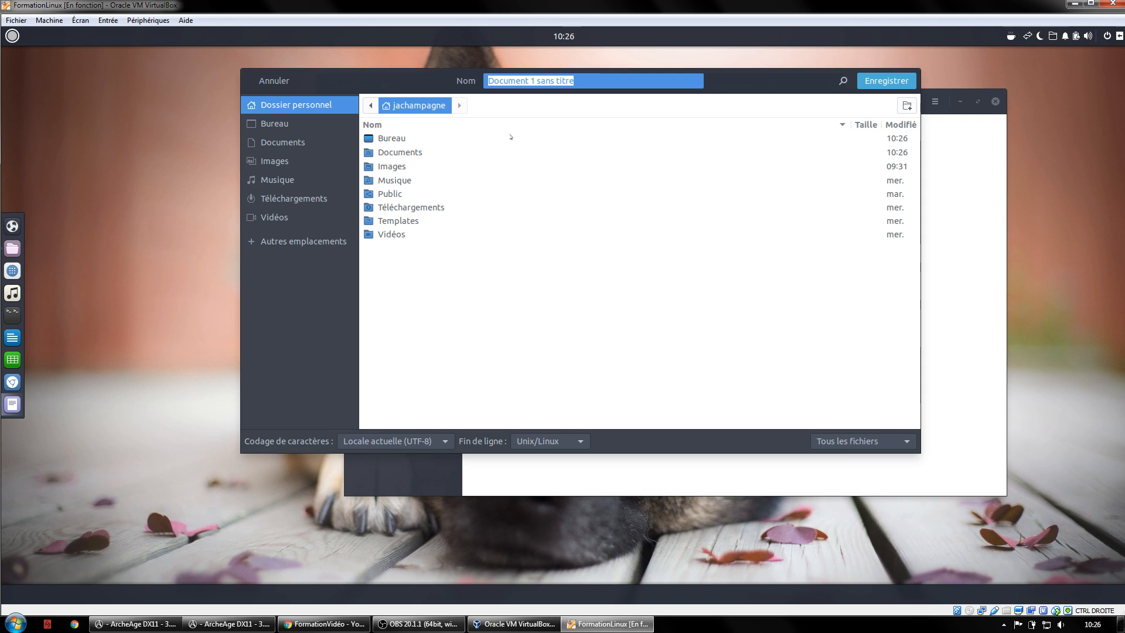
{"action": "left_click", "coordinate": [285, 126]}
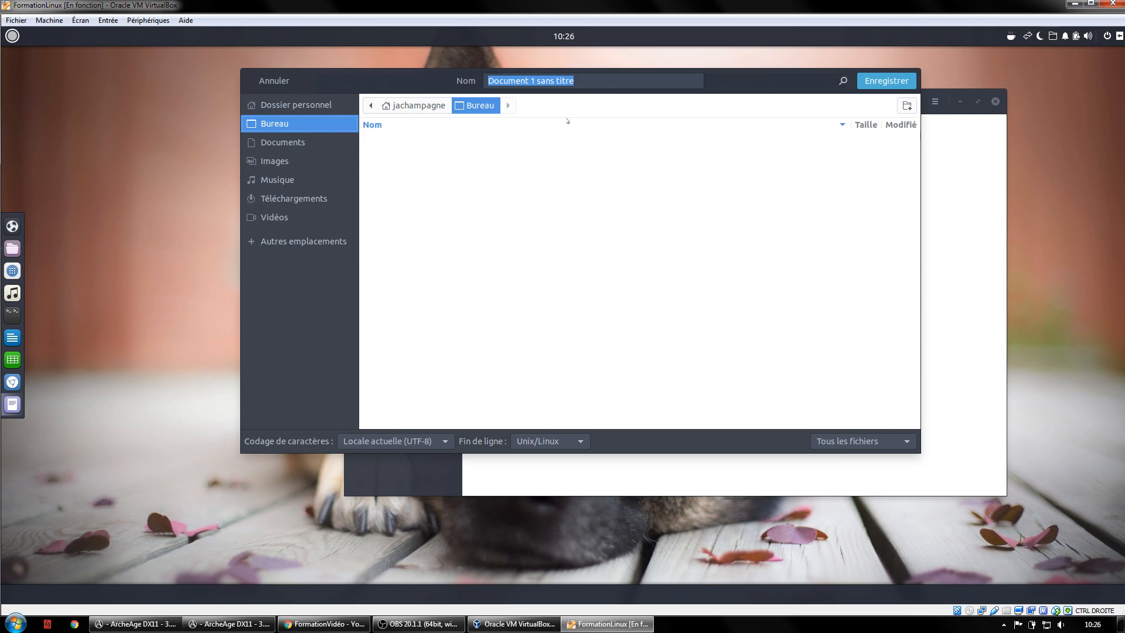
{"action": "type", "text": "Raccourcis"}
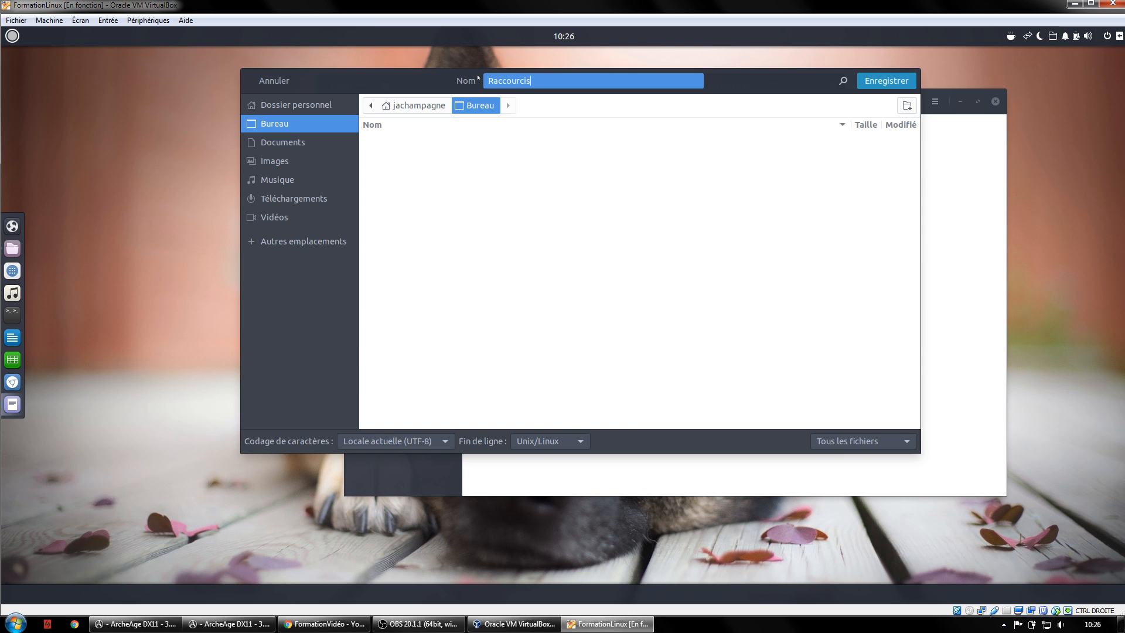
{"action": "key", "text": "Return"}
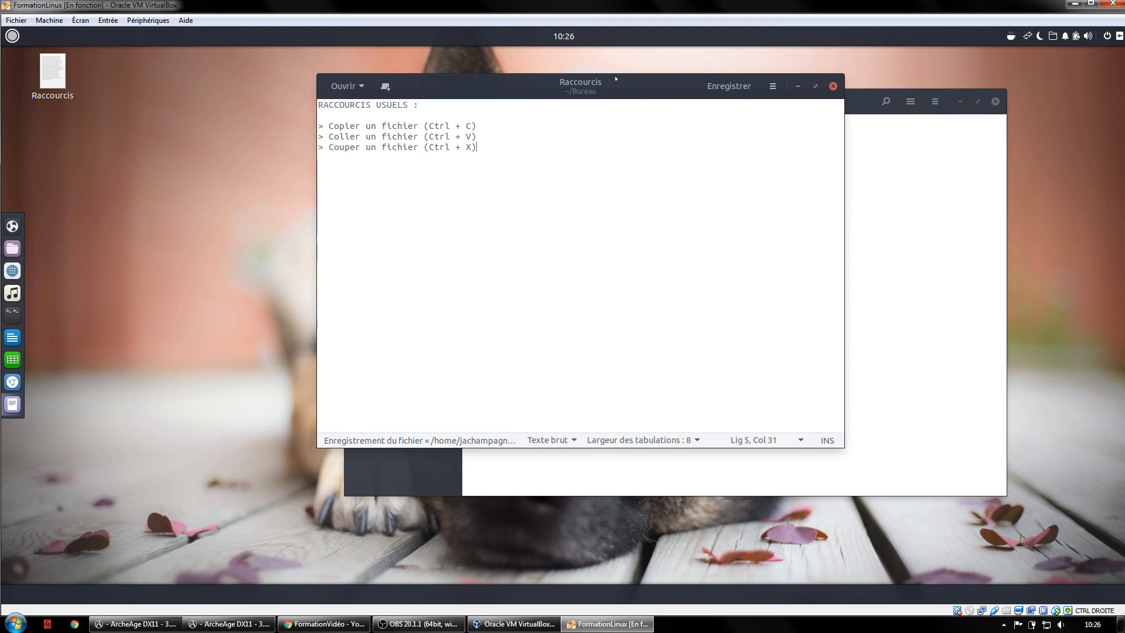
- Minimize the text editor, center the file manager window and delete Travail.zip from the Documents folder
{"action": "left_click_drag", "start_coordinate": [651, 88], "coordinate": [627, 103]}
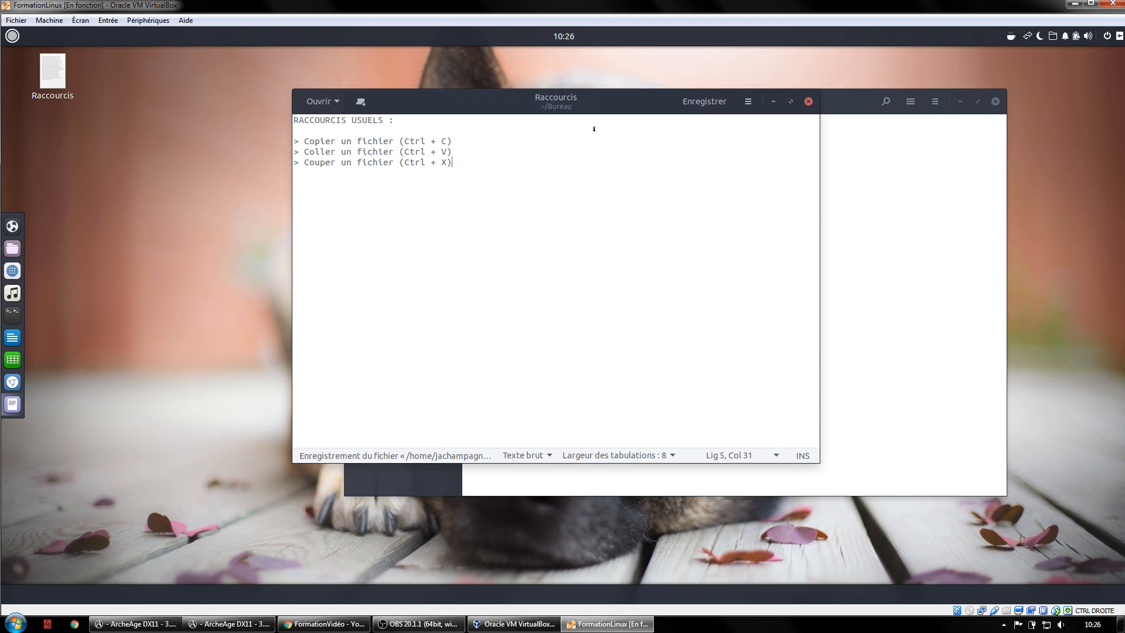
{"action": "left_click", "coordinate": [773, 101]}
{"action": "left_click_drag", "start_coordinate": [761, 97], "coordinate": [667, 96]}
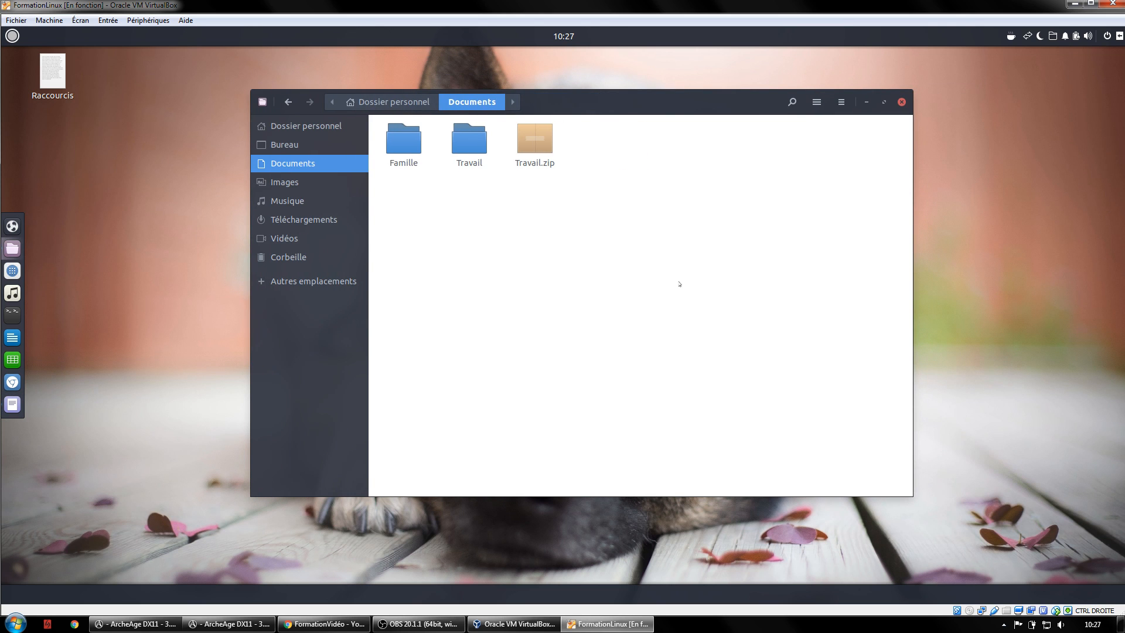
{"action": "left_click", "coordinate": [533, 141]}
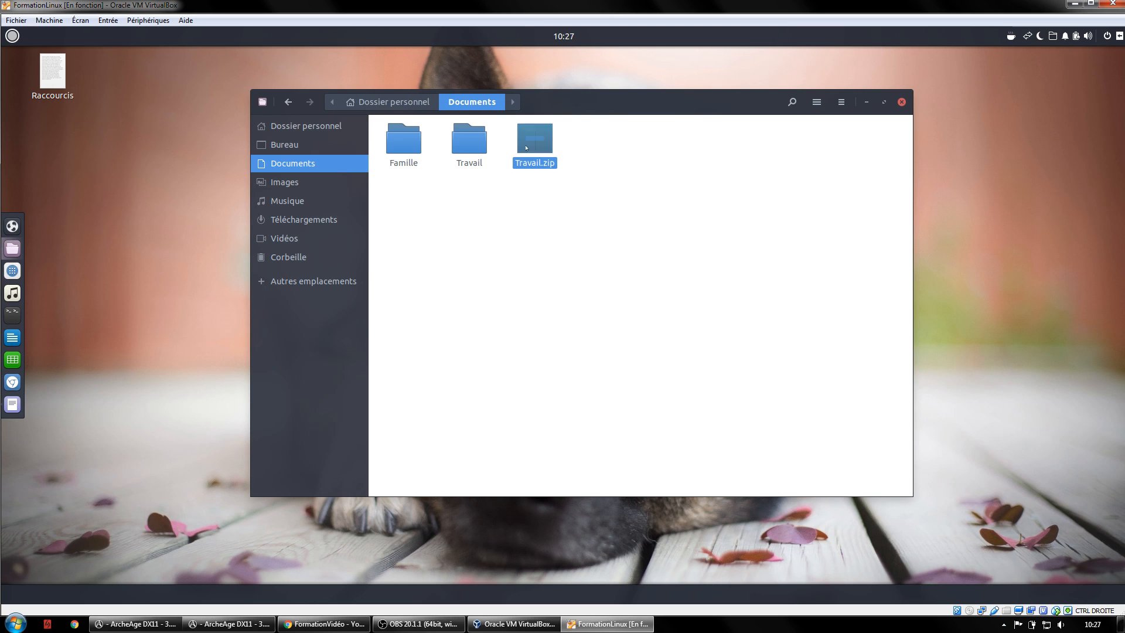
{"action": "key", "text": "Delete"}
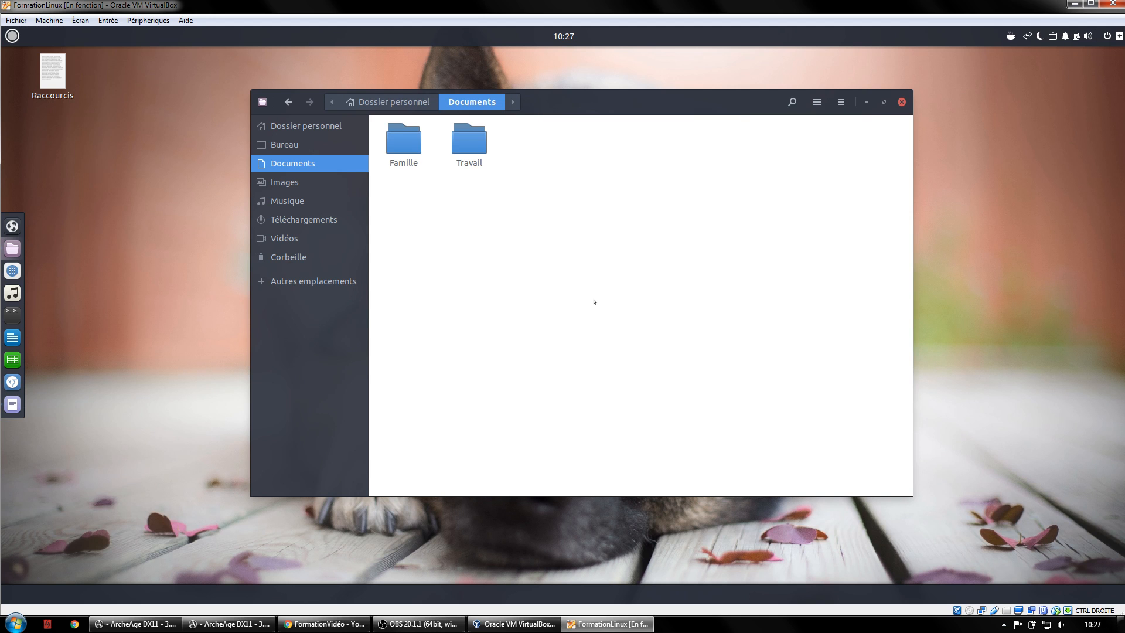
- Select everything in the Documents folder, review the actions available for the selection, and deselect it
{"action": "key", "text": "ctrl+a"}
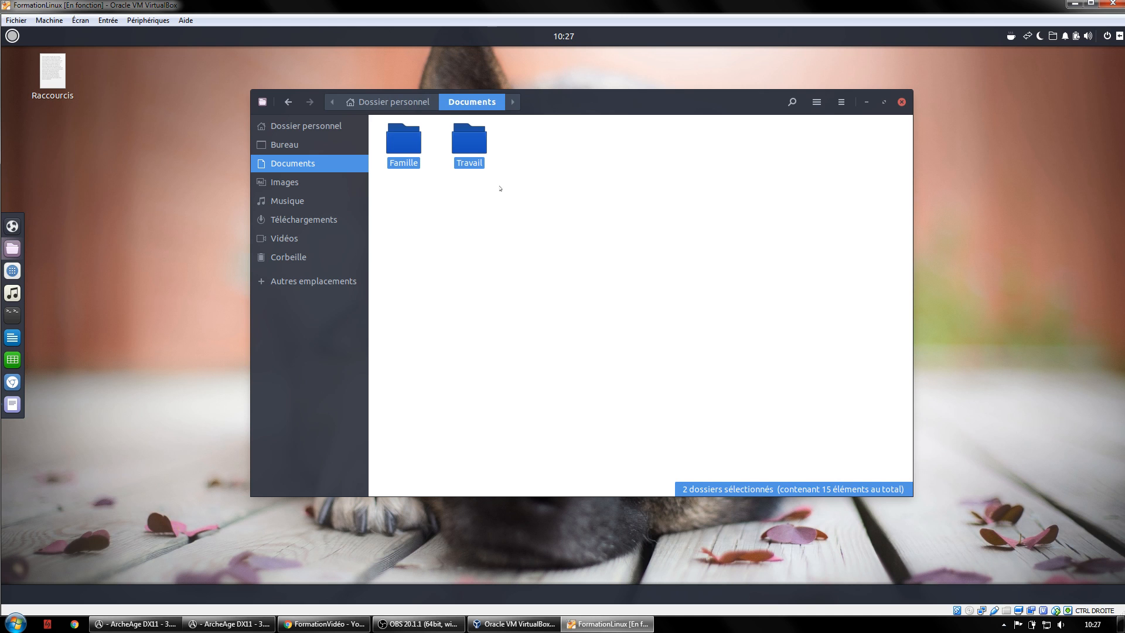
{"action": "right_click", "coordinate": [476, 161]}
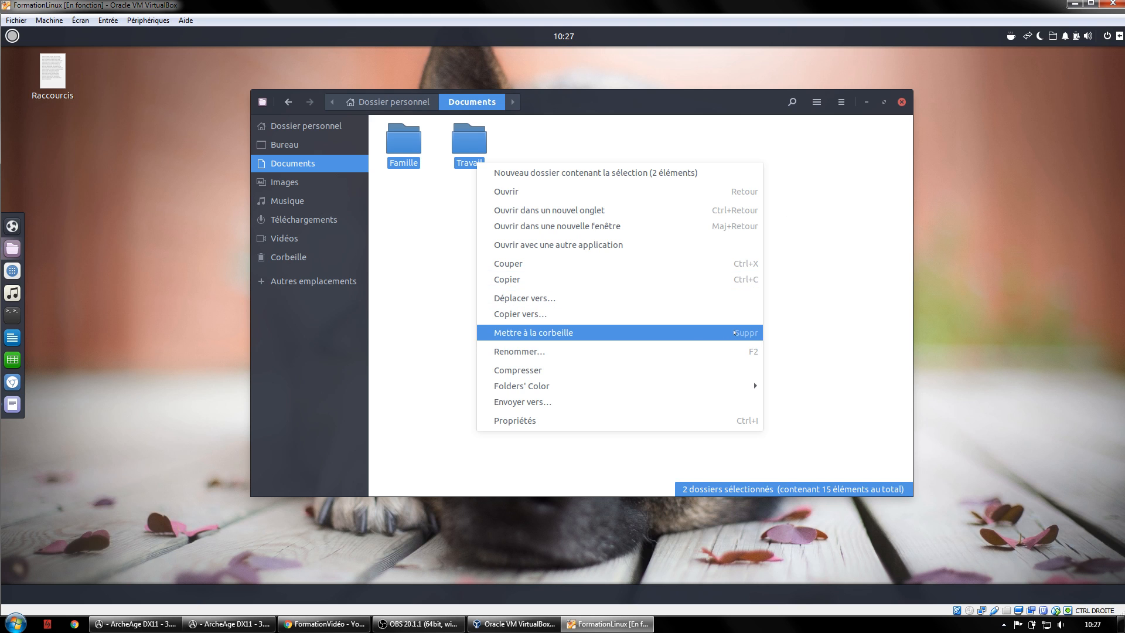
{"action": "left_click", "coordinate": [805, 281]}
{"action": "left_click", "coordinate": [631, 286]}
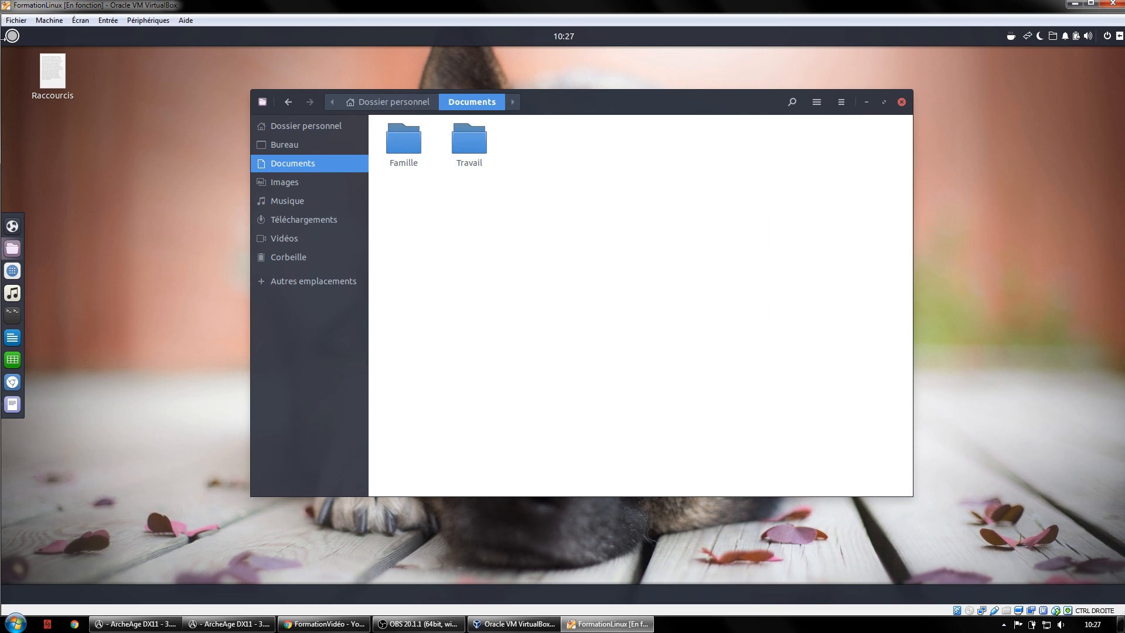
- Move the Travail folder from Documents to the trash and restore it from the Corbeille
{"action": "left_click", "coordinate": [462, 145]}
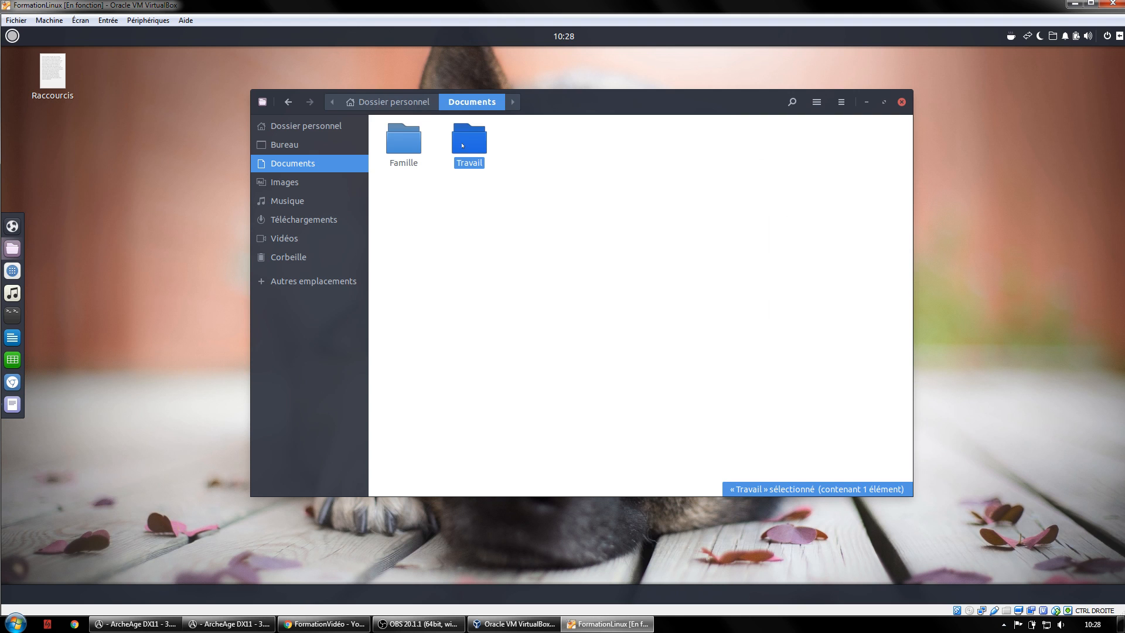
{"action": "key", "text": "Delete"}
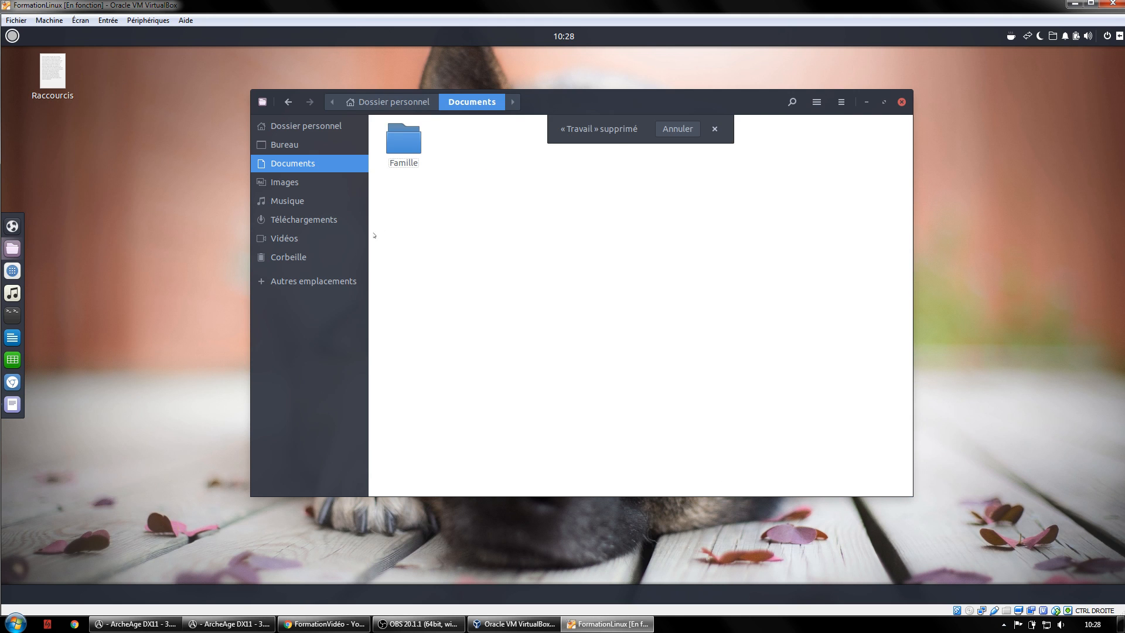
{"action": "left_click", "coordinate": [288, 256]}
{"action": "left_click", "coordinate": [400, 164]}
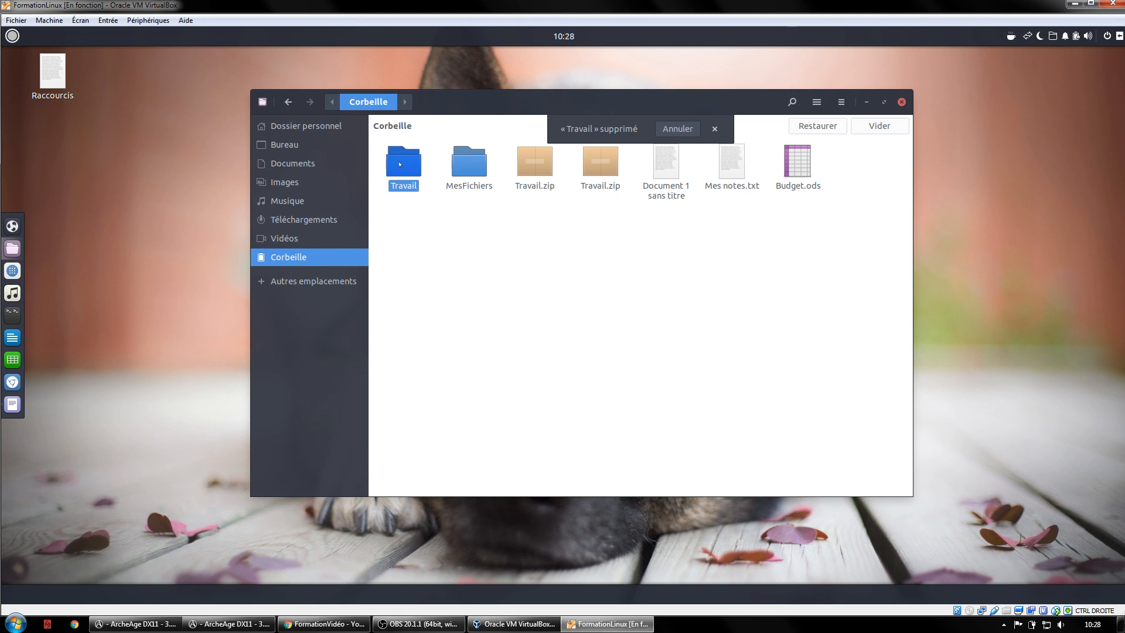
{"action": "right_click", "coordinate": [400, 164]}
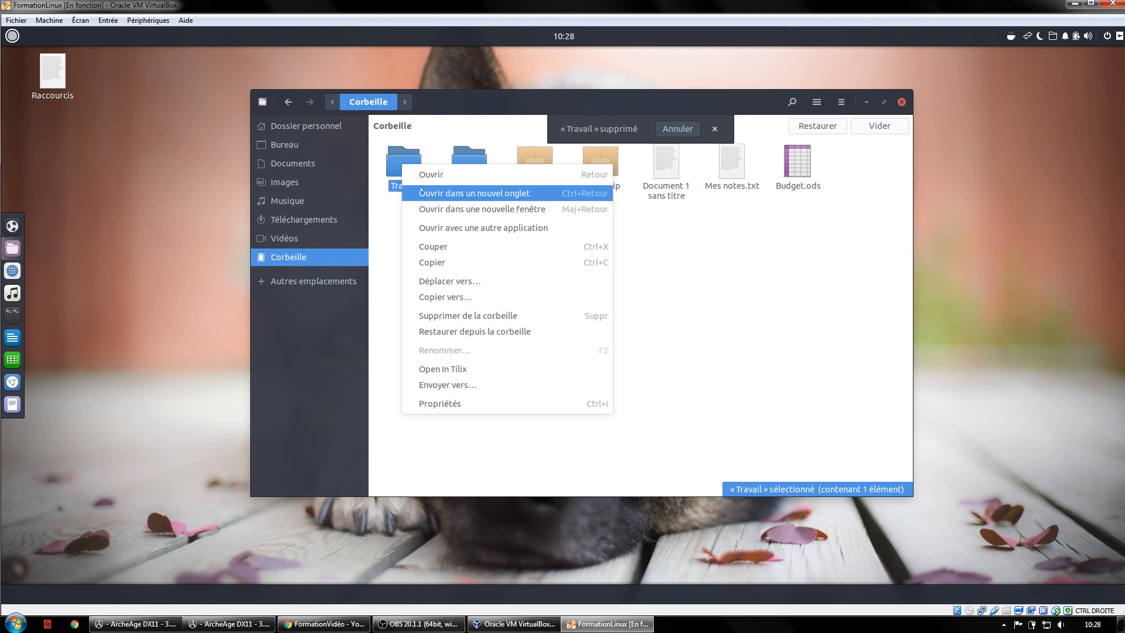
{"action": "left_click", "coordinate": [486, 242]}
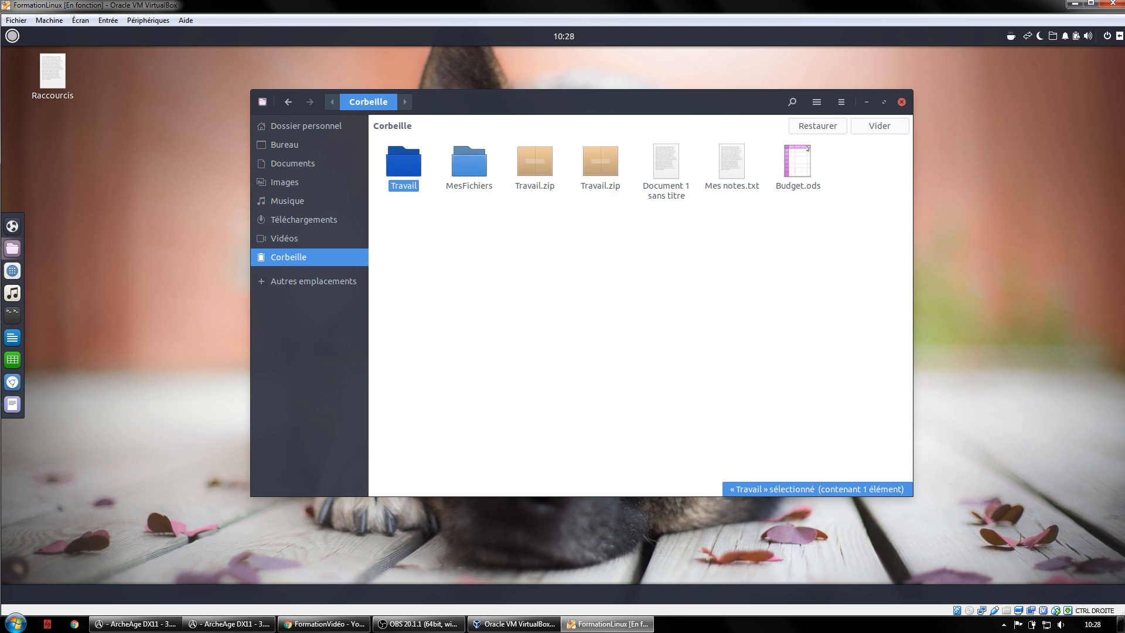
{"action": "left_click", "coordinate": [817, 125]}
{"action": "left_click", "coordinate": [292, 163]}
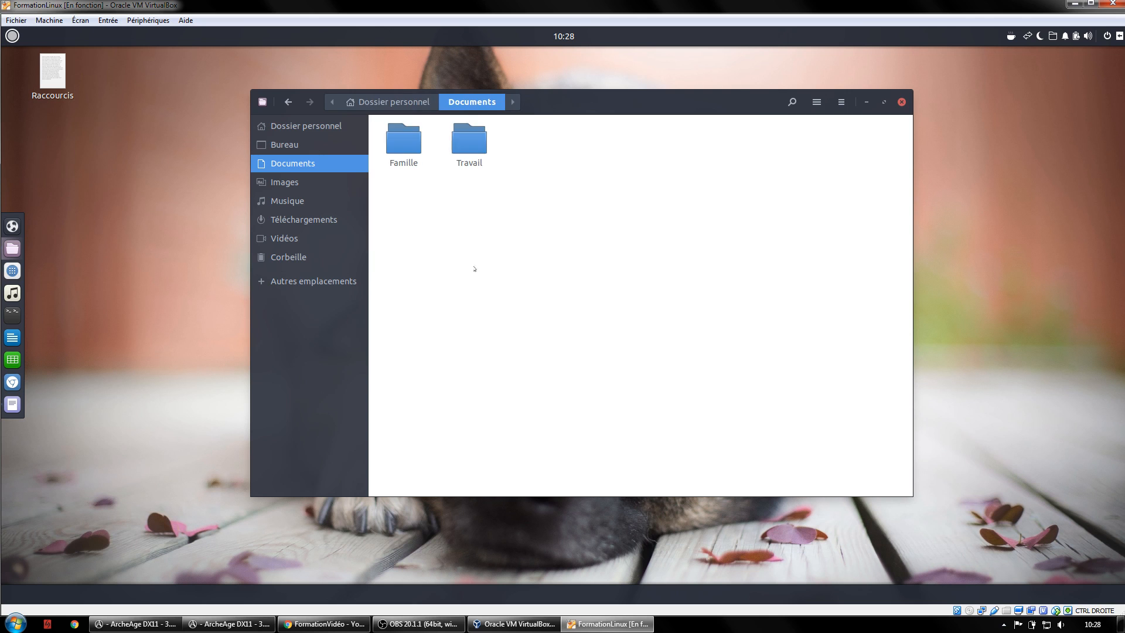
- Check the shortcut shown beside the trash command among the actions available for the Travail folder
{"action": "left_click", "coordinate": [608, 277]}
{"action": "right_click", "coordinate": [470, 148]}
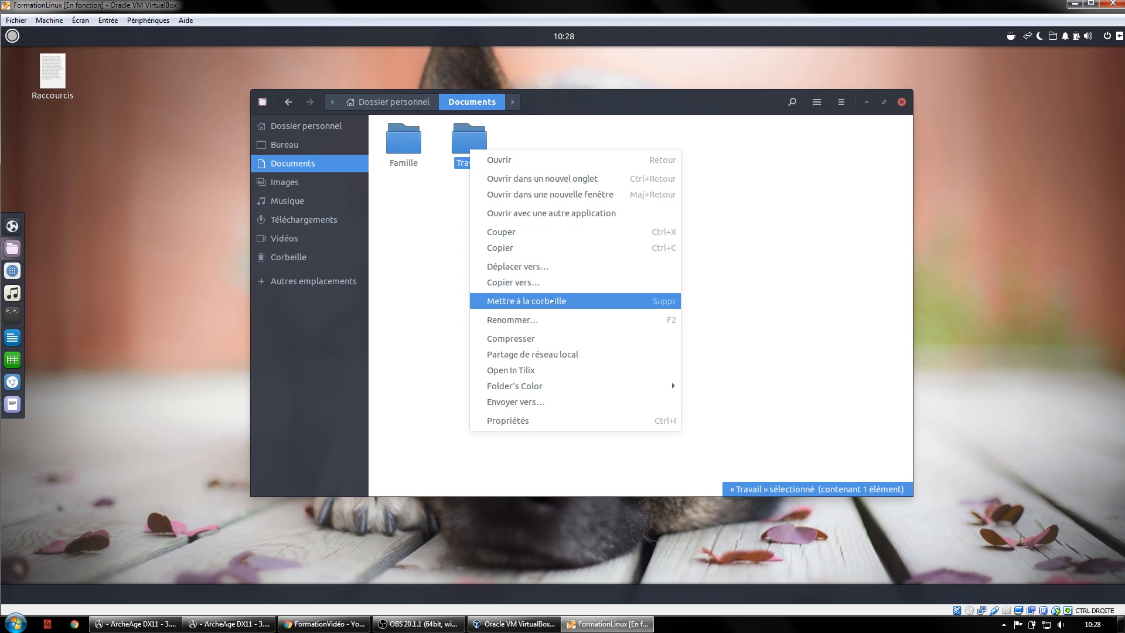
{"action": "left_click", "coordinate": [790, 250]}
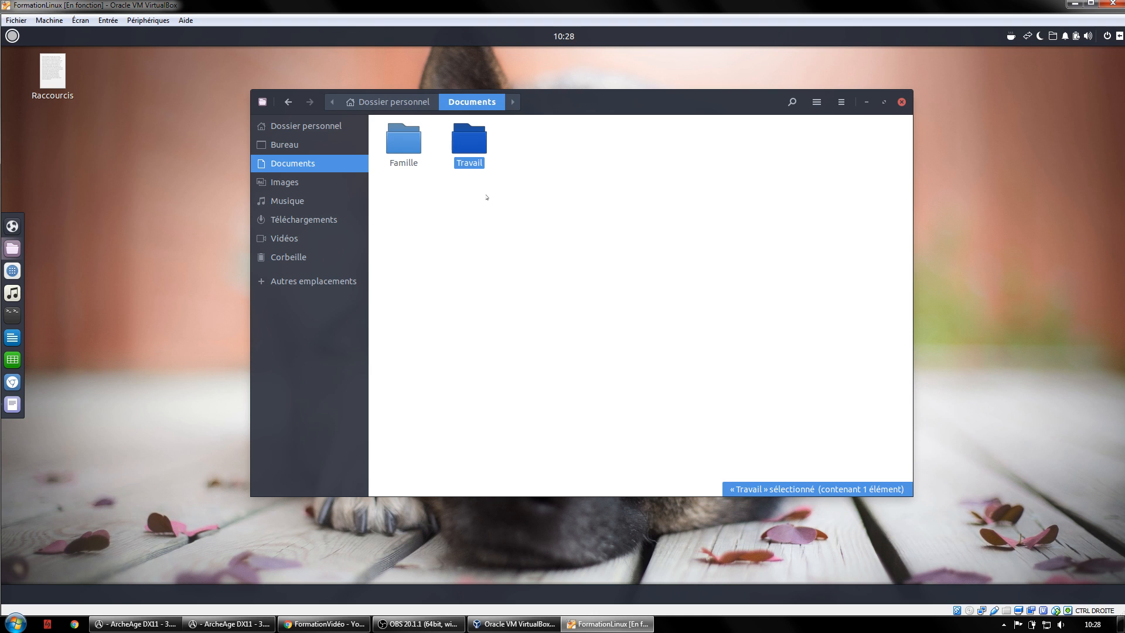
{"action": "left_click", "coordinate": [540, 197]}
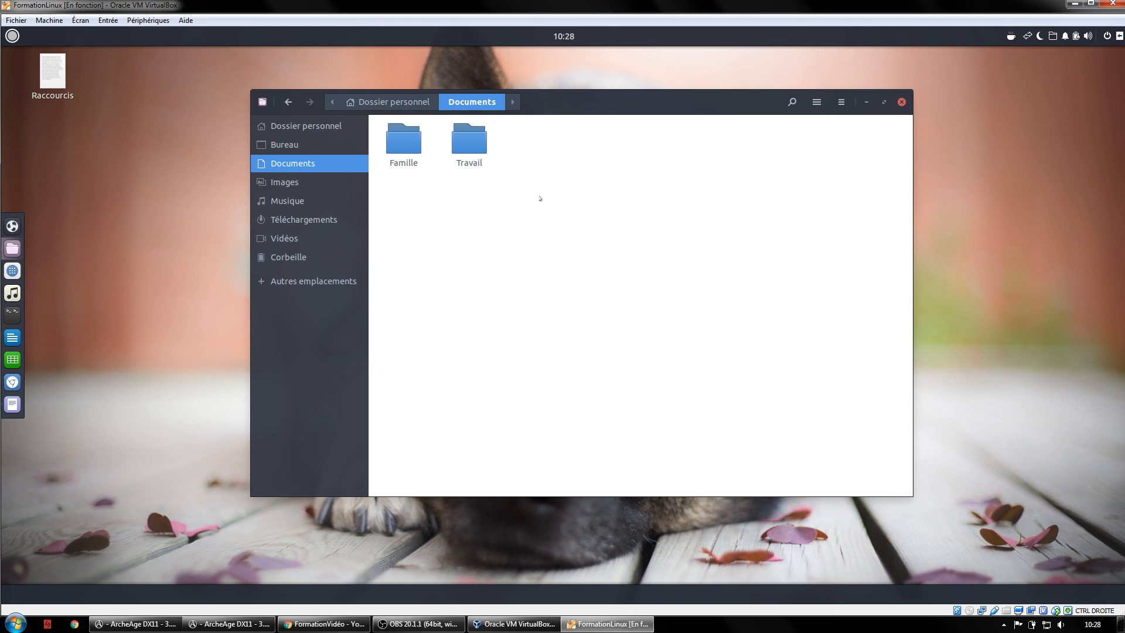
- Return to the Raccourcis document, start a new line with ">" after a blank line, and save it
{"action": "left_click", "coordinate": [12, 404]}
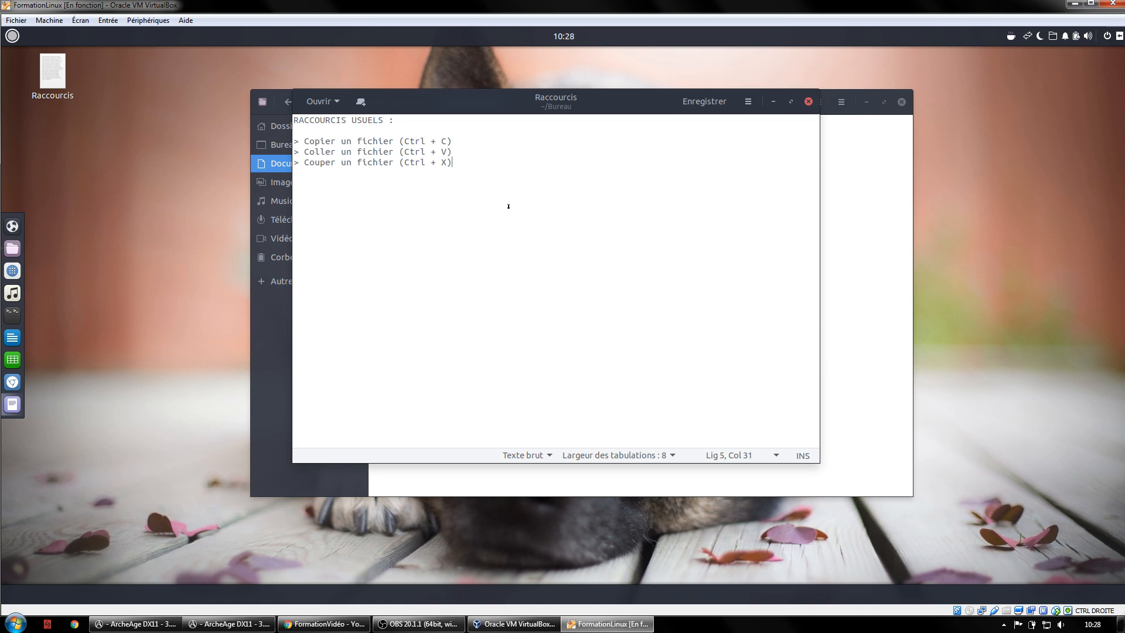
{"action": "key", "text": "Return"}
{"action": "key", "text": "Return"}
{"action": "type", "text": ">"}
{"action": "key", "text": "ctrl+s"}
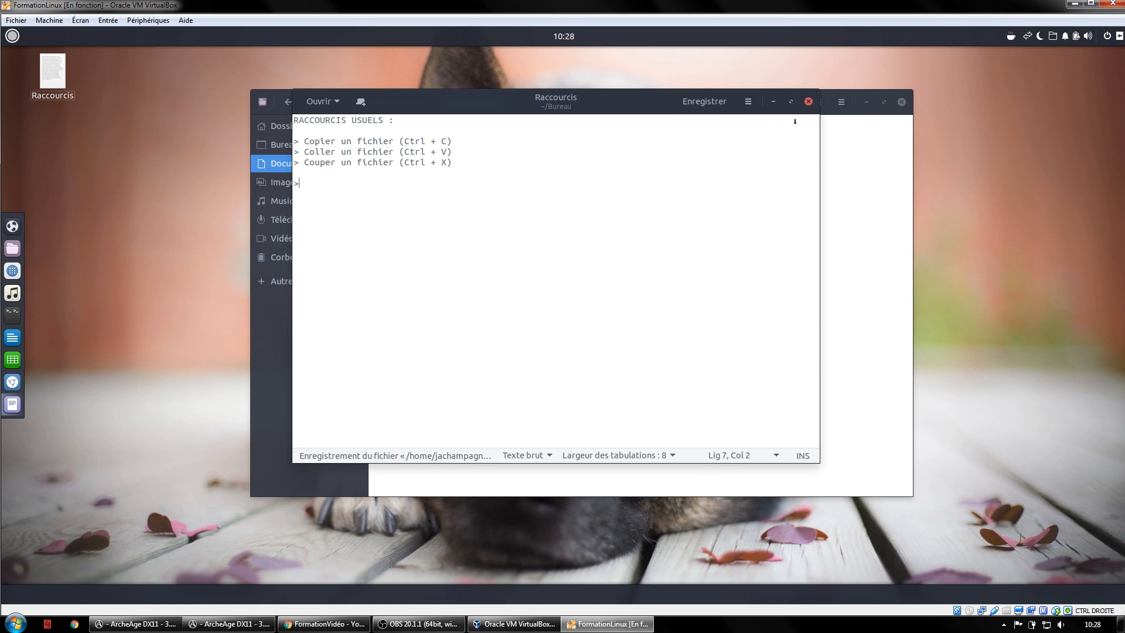
- Minimize the text editor and the file manager, and bring the Raccourcis document back up
{"action": "left_click", "coordinate": [773, 102]}
{"action": "left_click", "coordinate": [866, 102]}
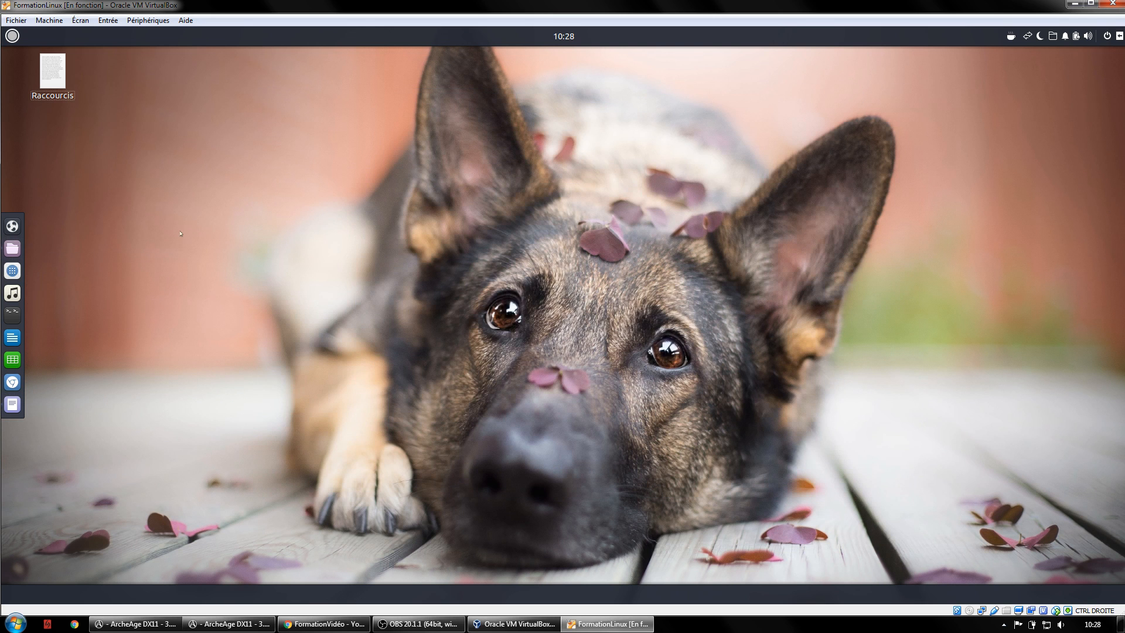
{"action": "left_click", "coordinate": [12, 404]}
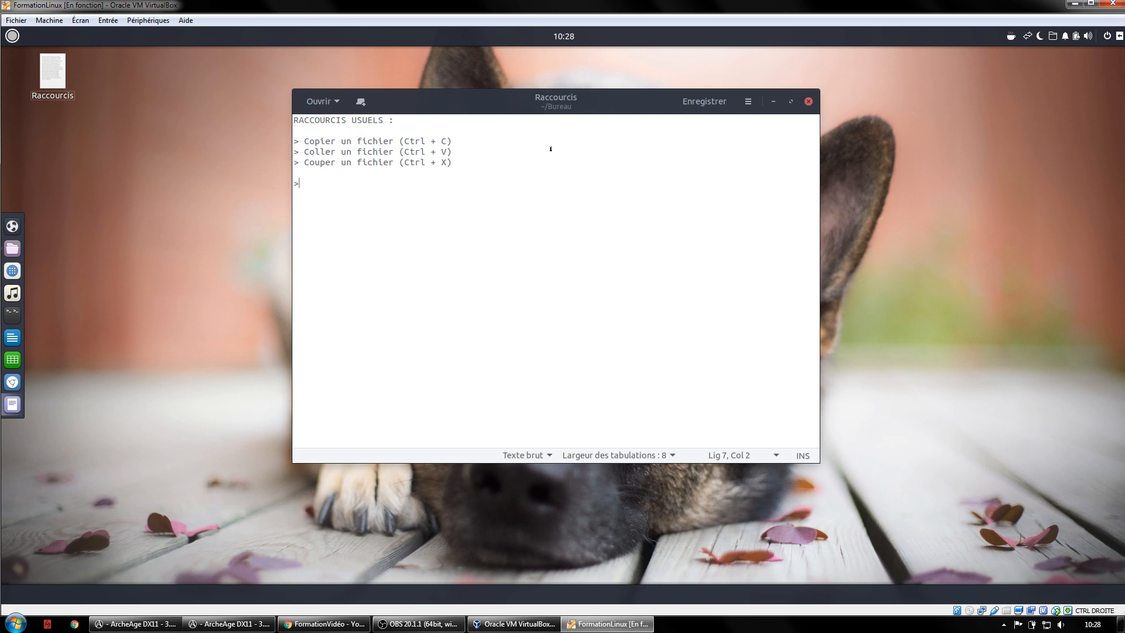
- Create a new blank text document and close it together with its empty editor window
{"action": "key", "text": "ctrl+n"}
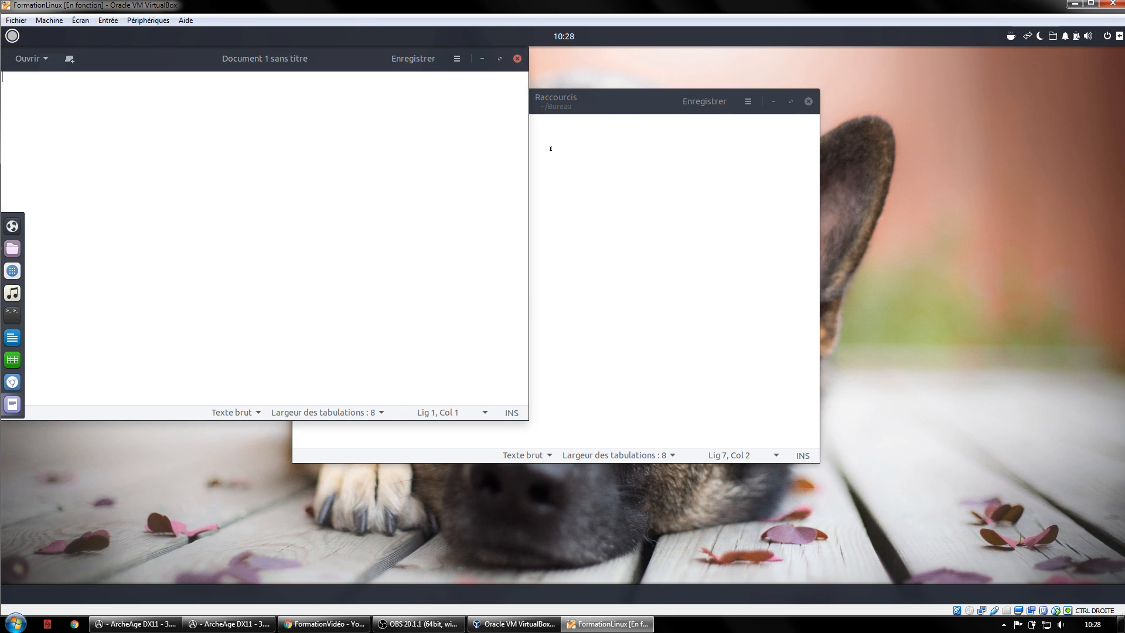
{"action": "left_click_drag", "start_coordinate": [352, 68], "coordinate": [612, 91]}
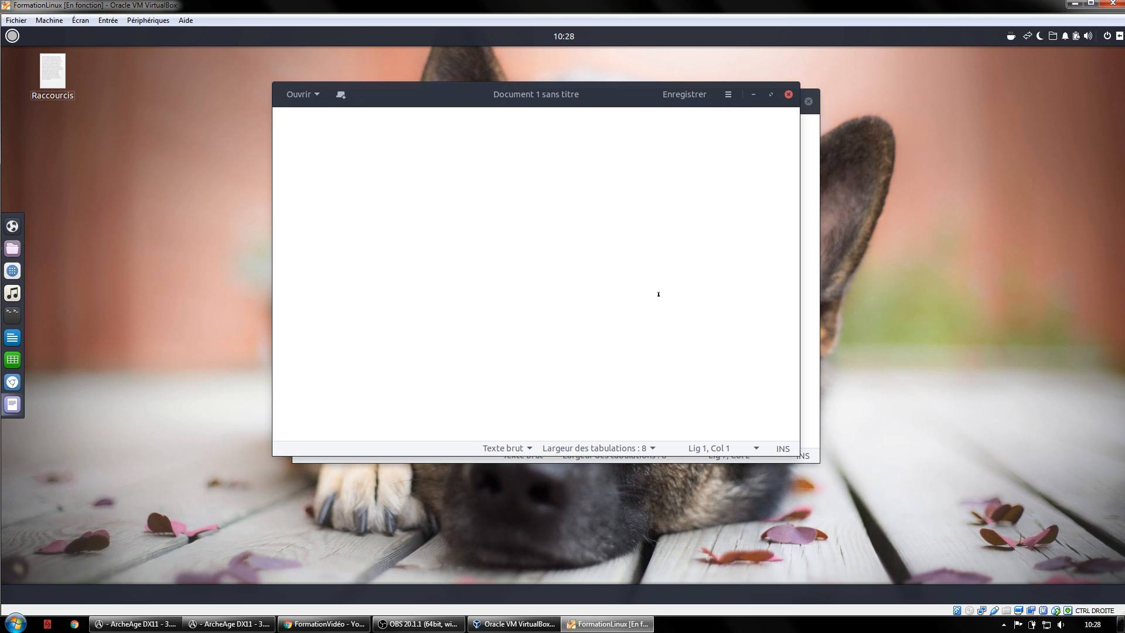
{"action": "key", "text": "ctrl+w"}
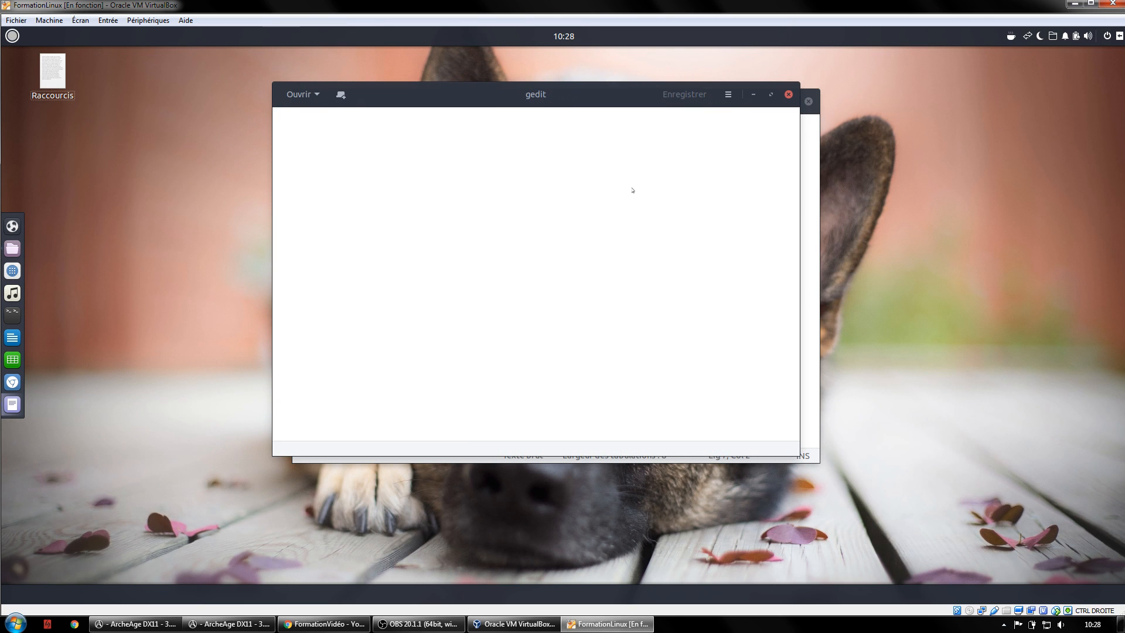
{"action": "key", "text": "ctrl+w"}
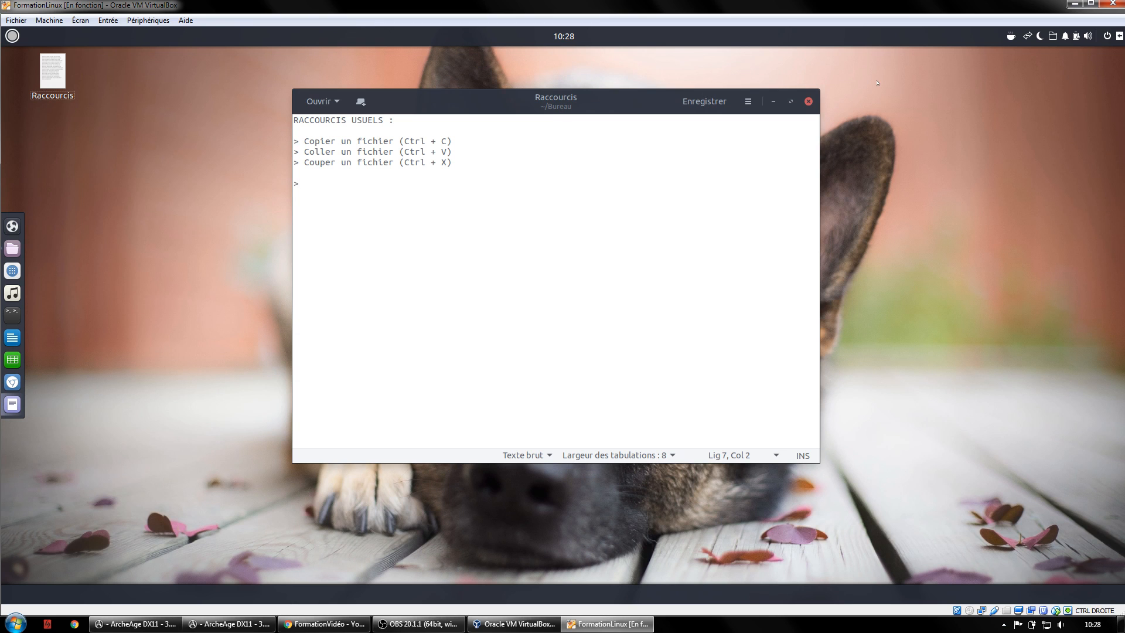
- Complete the last line of Raccourcis as "> Créer nouveau document (Ctrl + N)"
{"action": "type", "text": "Créer nouveau document ("}
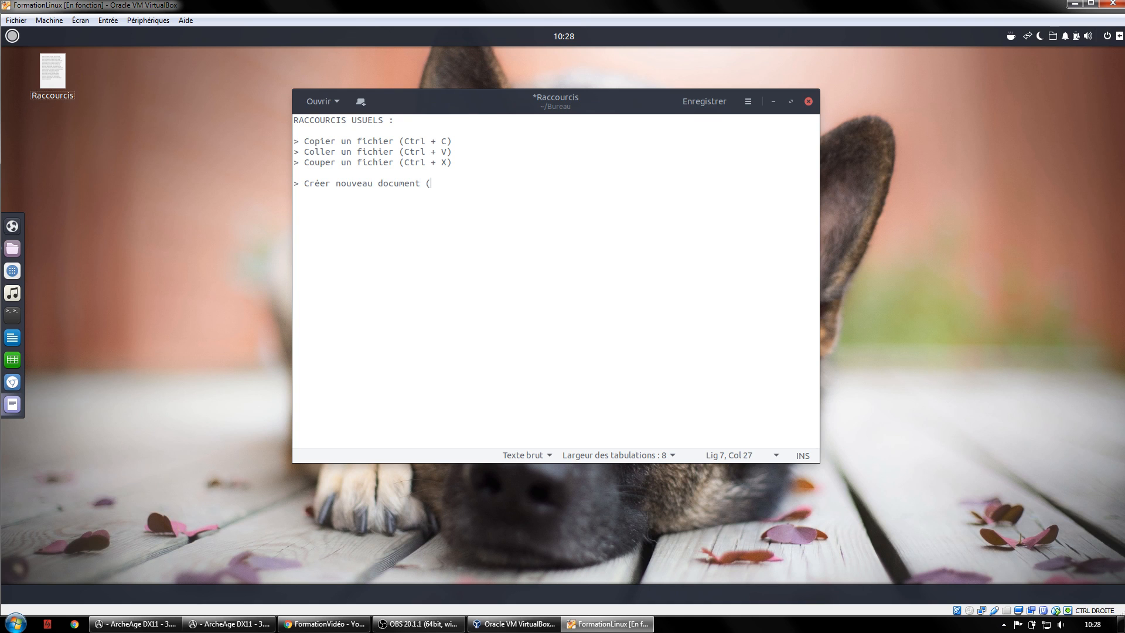
{"action": "type", "text": "Ctrl + N"}
{"action": "type", "text": ")"}
- Add the line "> Fermer un document (Ctrl + W)", align its shortcut with the line above, and save the document
{"action": "key", "text": "Return"}
{"action": "type", "text": "> F"}
{"action": "key", "text": "BackSpace"}
{"action": "type", "text": "Fermer un document (Ctrl + W)"}
{"action": "key", "text": "Left"}
{"action": "key", "text": "Left"}
{"action": "key", "text": "Left"}
{"action": "key", "text": "Left"}
{"action": "key", "text": "Left"}
{"action": "key", "text": "Left"}
{"action": "key", "text": "Left"}
{"action": "key", "text": "Left"}
{"action": "key", "text": "Left"}
{"action": "key", "text": "ctrl+s"}
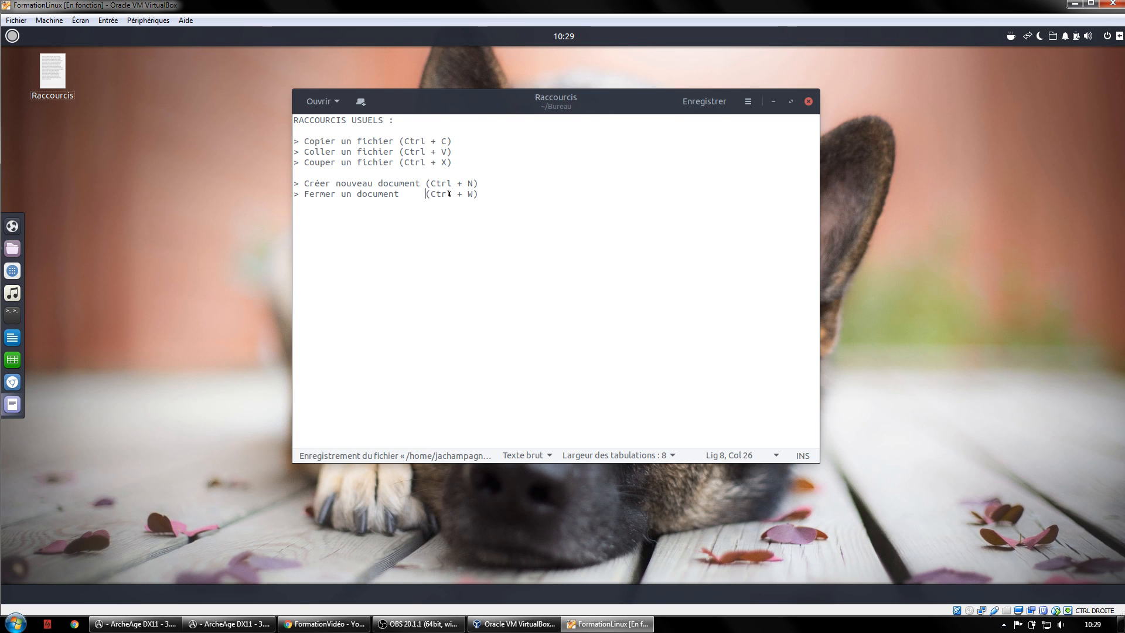
- Add the line "> Sauvegarder document (Ctrl + S)" with its shortcut aligned to the lines above, and save the document
{"action": "key", "text": "Return"}
{"action": "type", "text": "> Sauvegarde"}
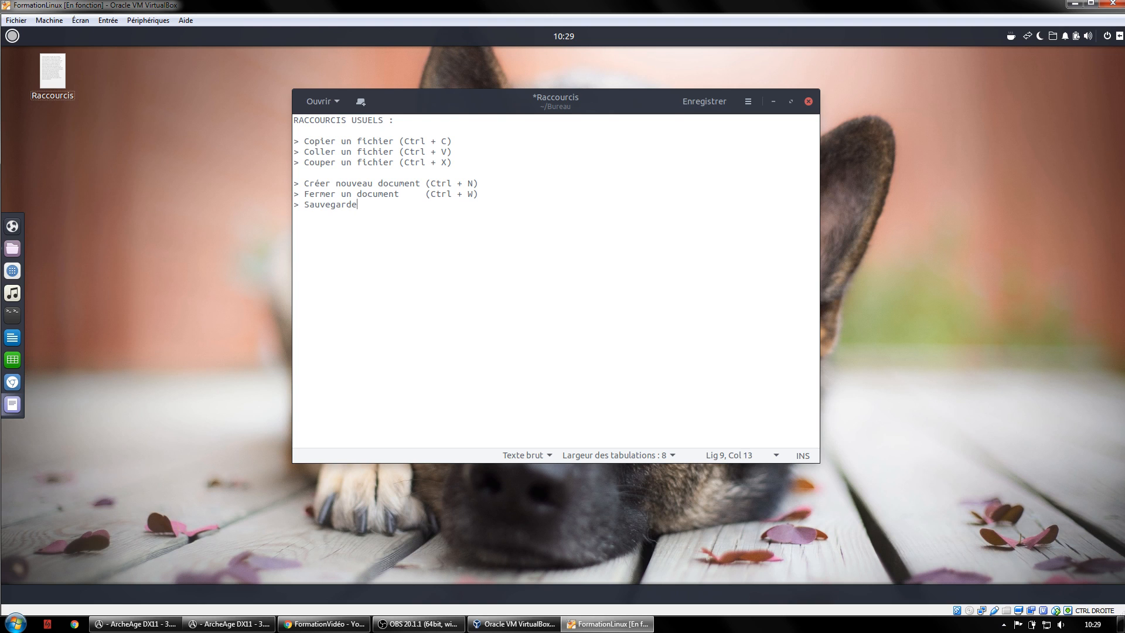
{"action": "type", "text": "r document   (Ctrl + S)"}
{"action": "key", "text": "ctrl+s"}
- Add the test text "fffff" after a blank line at the end and save the document
{"action": "key", "text": "Return"}
{"action": "key", "text": "Return"}
{"action": "type", "text": "fffff"}
{"action": "key", "text": "ctrl+s"}
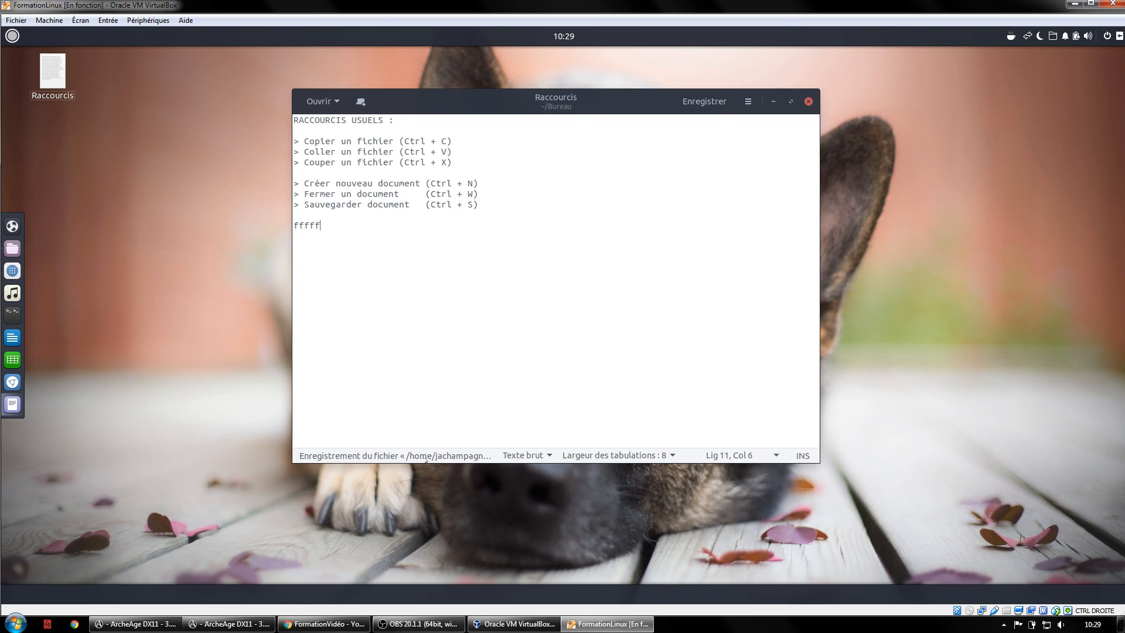
- Remove the test text "fffff" and the blank line above it, and save the document
{"action": "key", "text": "BackSpace"}
{"action": "key", "text": "BackSpace"}
{"action": "key", "text": "BackSpace"}
{"action": "key", "text": "BackSpace"}
{"action": "key", "text": "BackSpace"}
{"action": "key", "text": "BackSpace"}
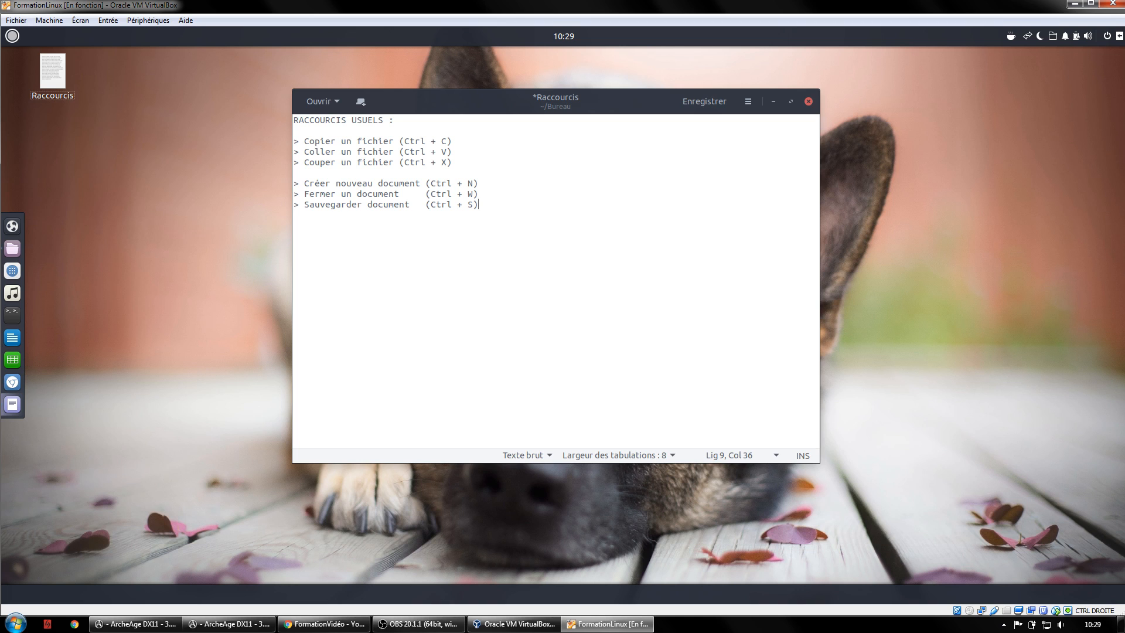
{"action": "key", "text": "ctrl+s"}
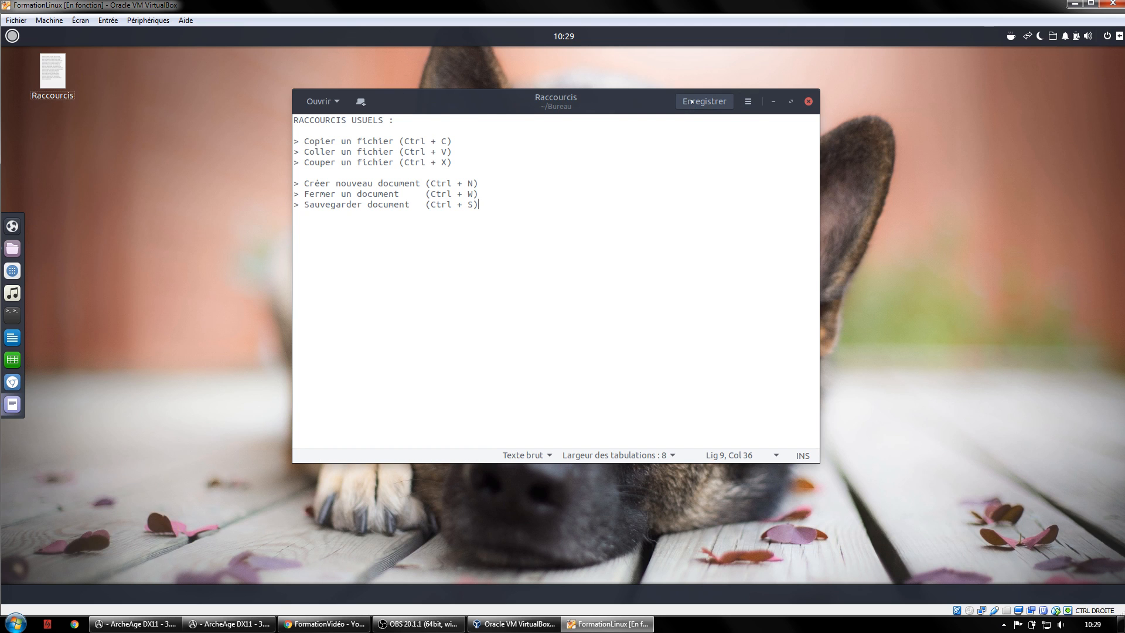
- Launch LibreOffice Writer and review its file commands with their keyboard shortcuts
{"action": "left_click", "coordinate": [13, 338]}
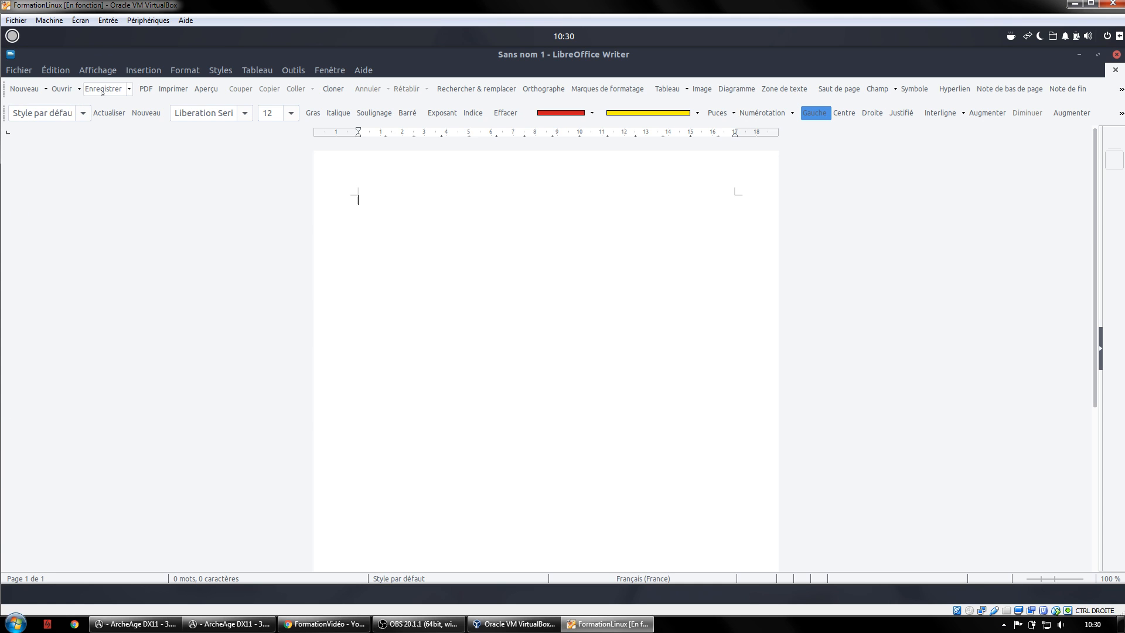
{"action": "left_click", "coordinate": [18, 69]}
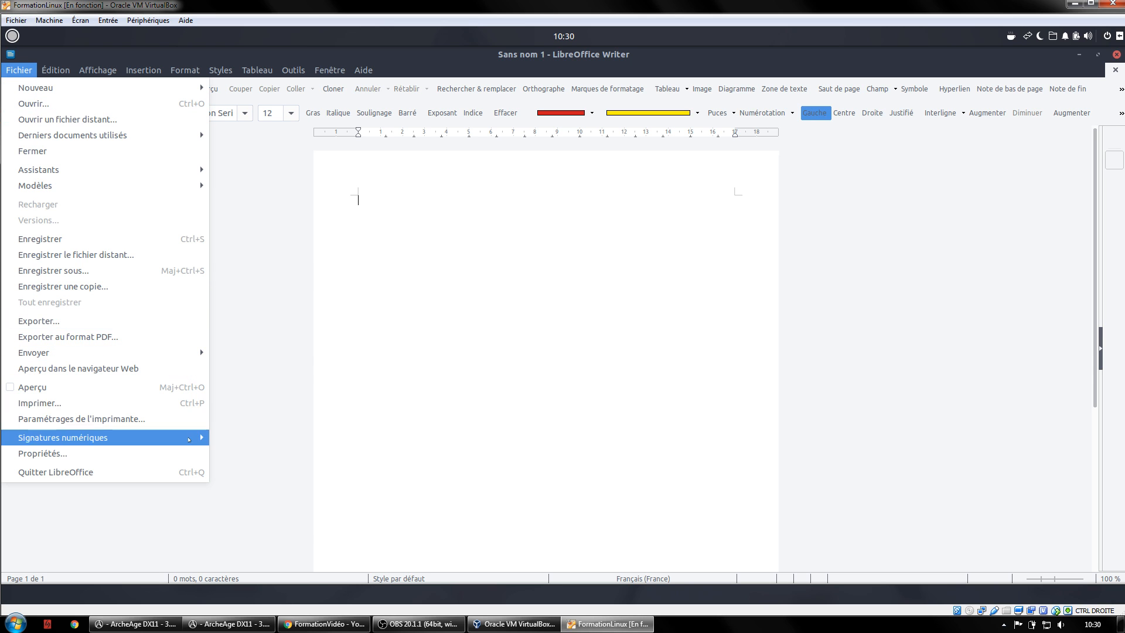
{"action": "left_click", "coordinate": [404, 267]}
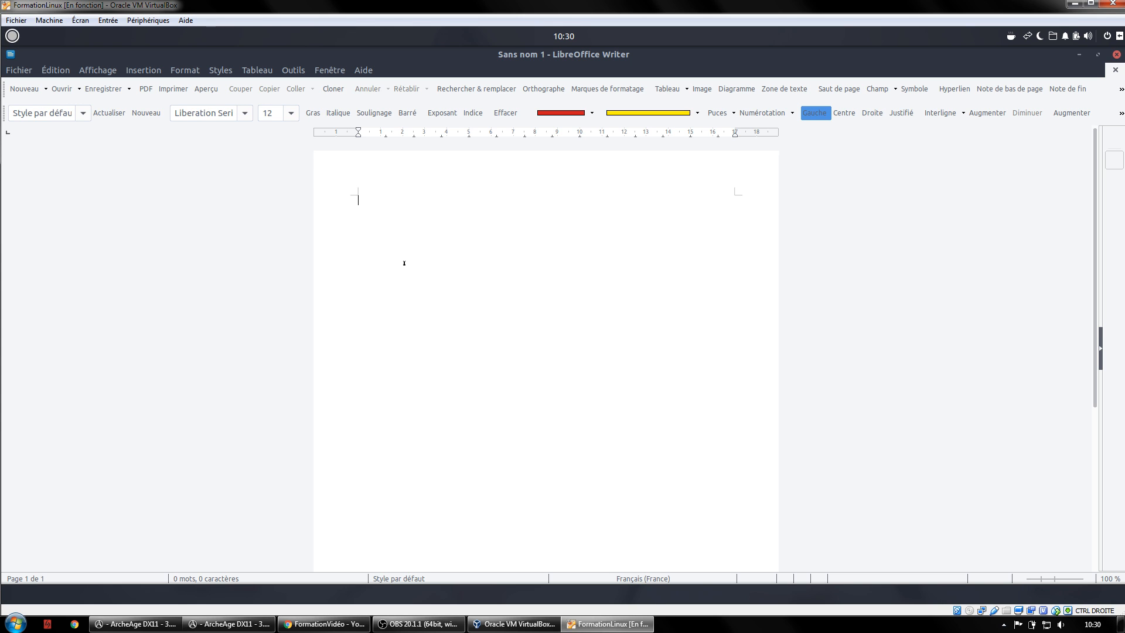
- Bring up Writer's dialog for opening a file, cancel it, and return to the Raccourcis document
{"action": "key", "text": "ctrl+o"}
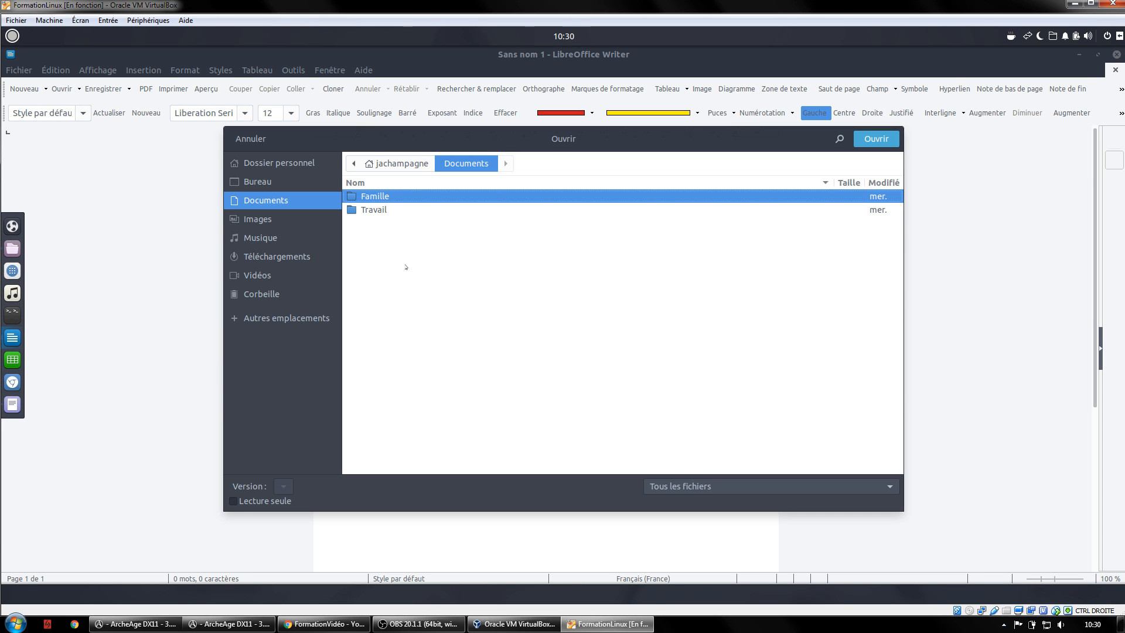
{"action": "left_click", "coordinate": [251, 138]}
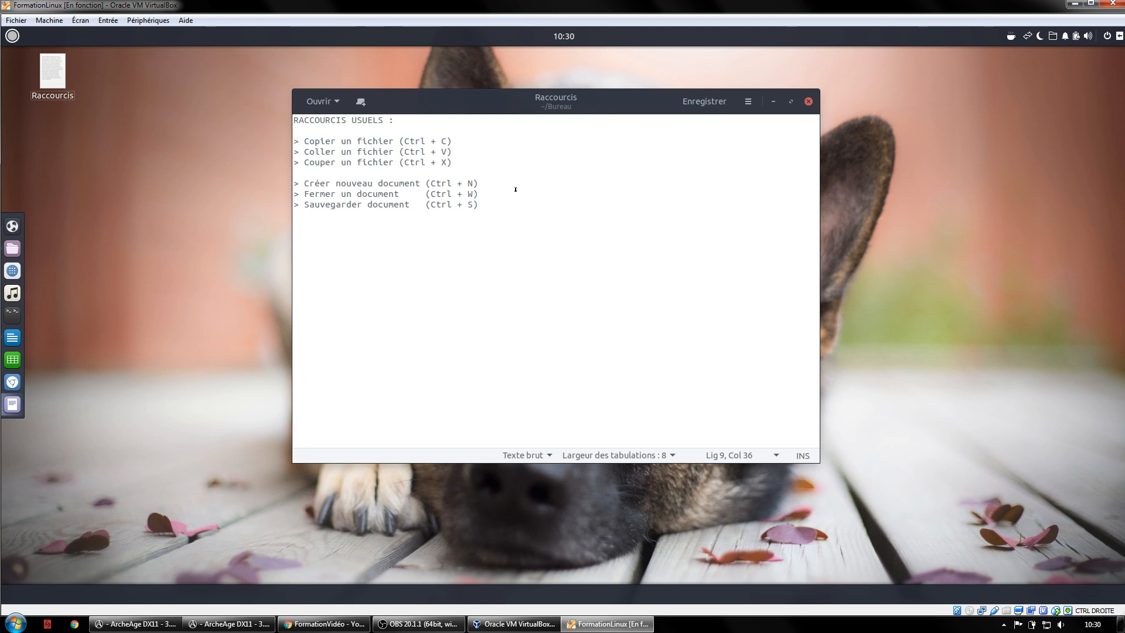
- Insert the line "> Ouvrir un document (Ctrl + O)" below the line for creating a new document, and save the file
{"action": "key", "text": "Return"}
{"action": "type", "text": "> Ouvrir"}
{"action": "key", "text": "BackSpace"}
{"action": "key", "text": "BackSpace"}
{"action": "key", "text": "BackSpace"}
{"action": "key", "text": "BackSpace"}
{"action": "key", "text": "BackSpace"}
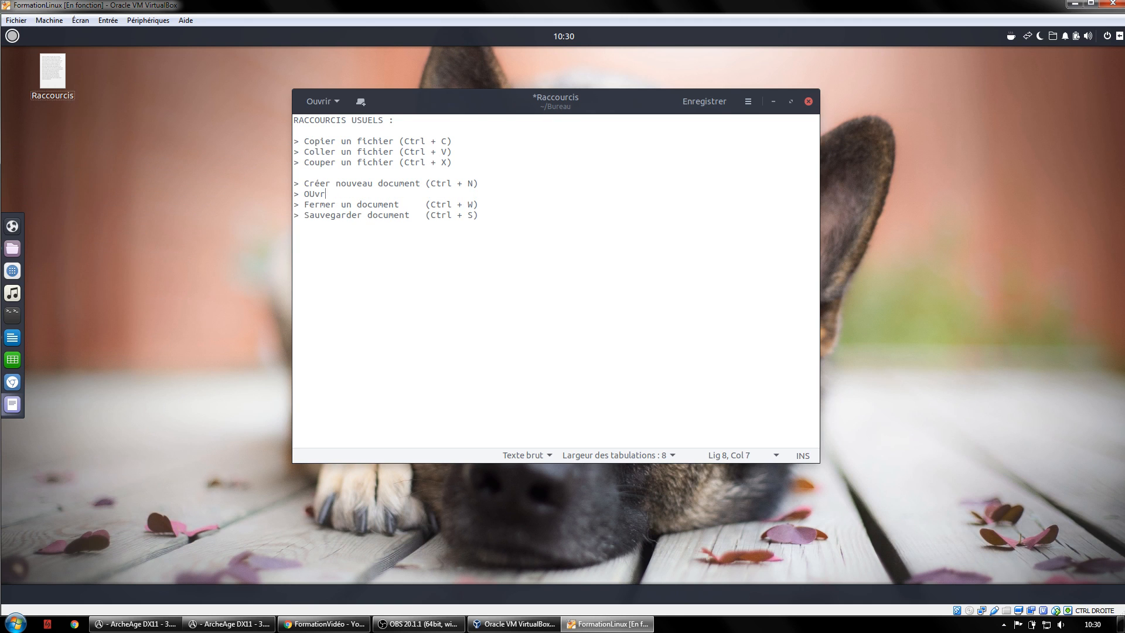
{"action": "type", "text": "uvrir un document     (Ctrl + O)"}
{"action": "key", "text": "ctrl+s"}
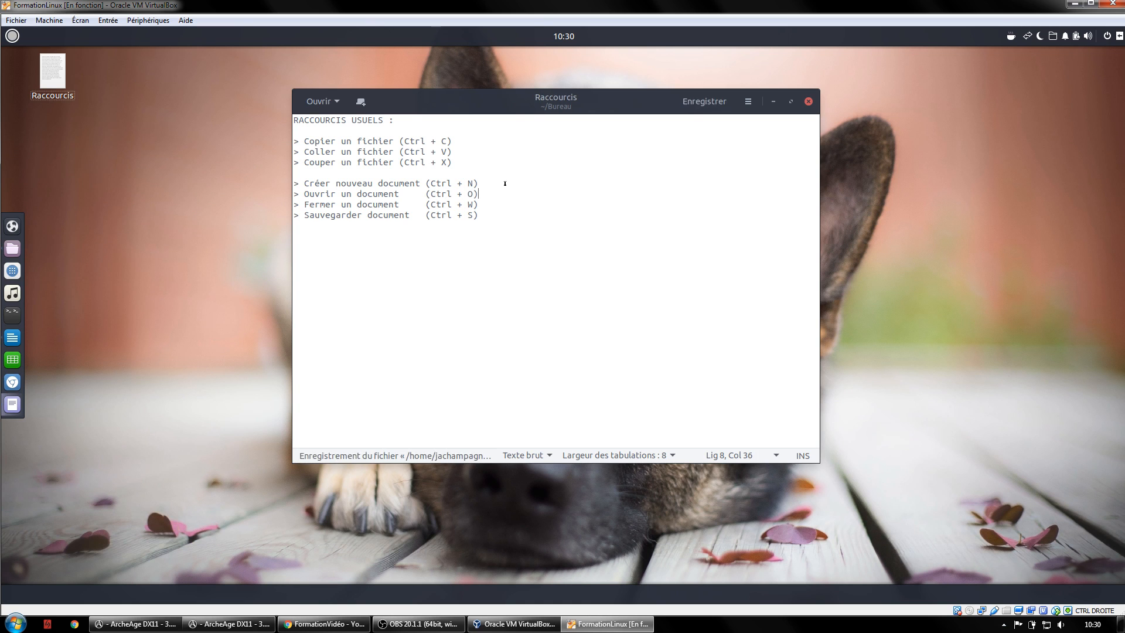
- Add a blank line and two empty ">" entries at the end of the shortcut list, and save the file
{"action": "key", "text": "Down"}
{"action": "key", "text": "Down"}
{"action": "key", "text": "Return"}
{"action": "key", "text": "Return"}
{"action": "type", "text": ">  "}
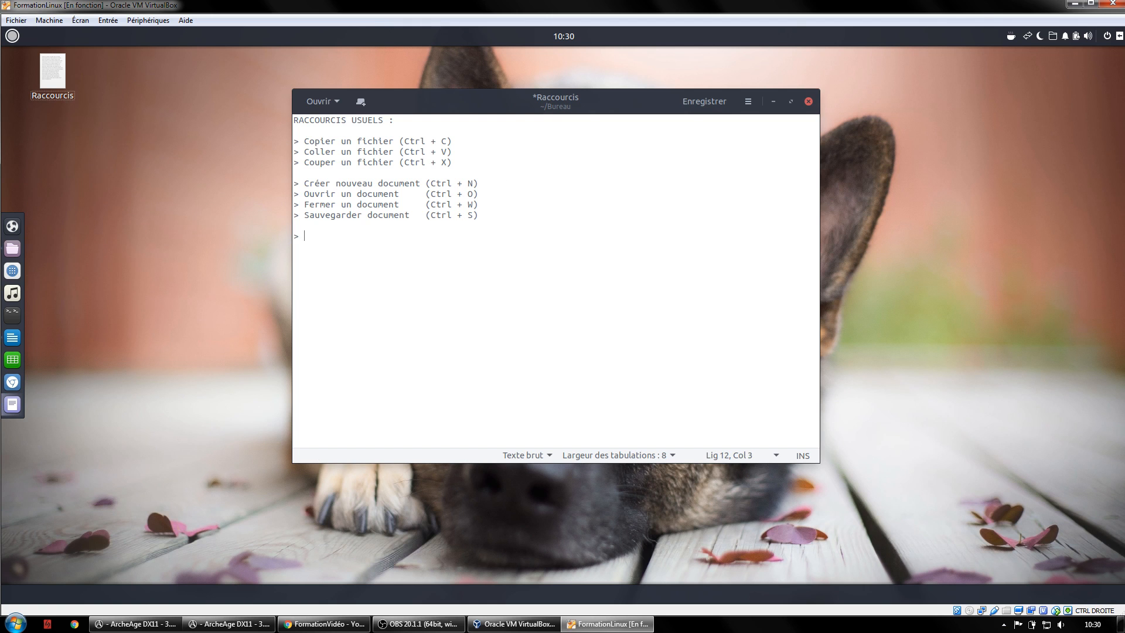
{"action": "type", "text": ">"}
{"action": "key", "text": "ctrl+s"}
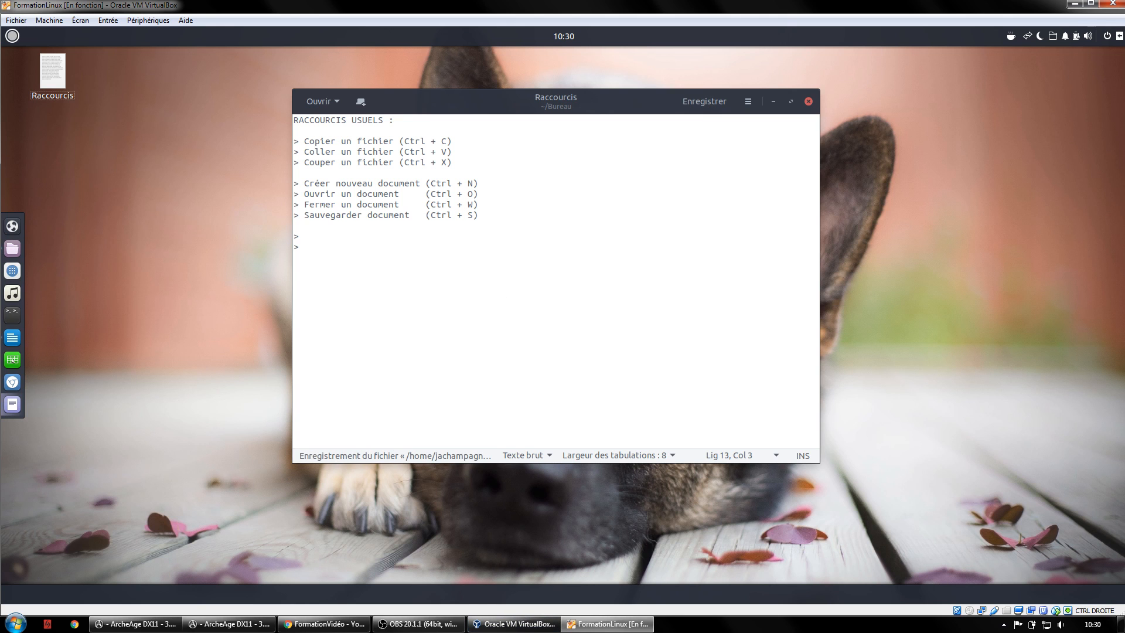
- Enter "J'écris un début de frase" in a LibreOffice Writer document and undo the typing back to the first word
{"action": "left_click", "coordinate": [11, 338]}
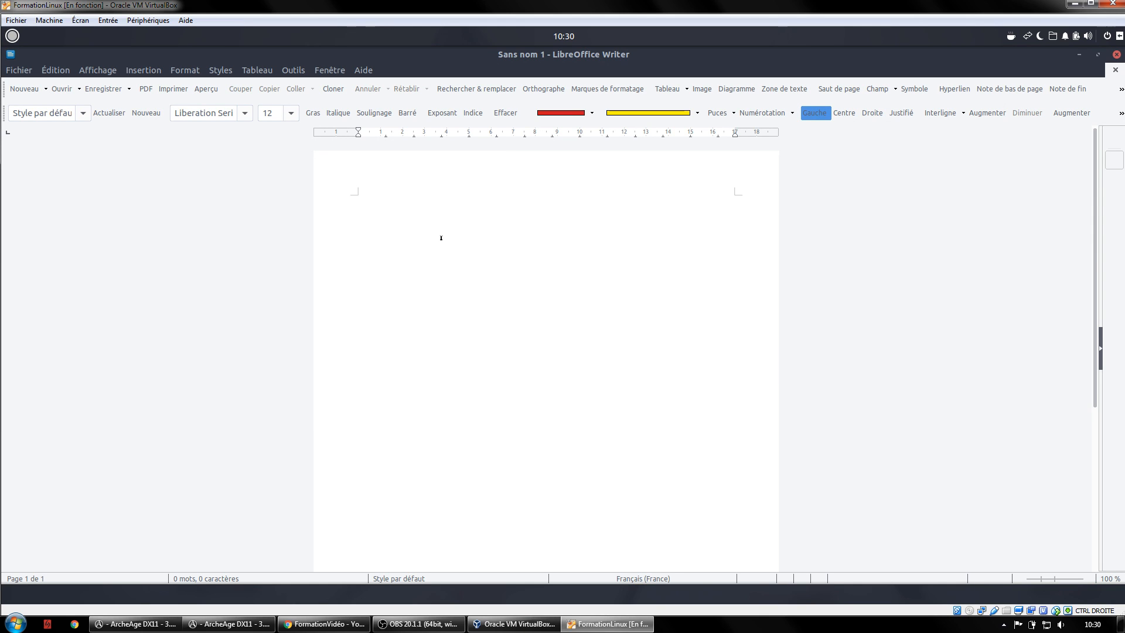
{"action": "type", "text": "J'écris un début de frase"}
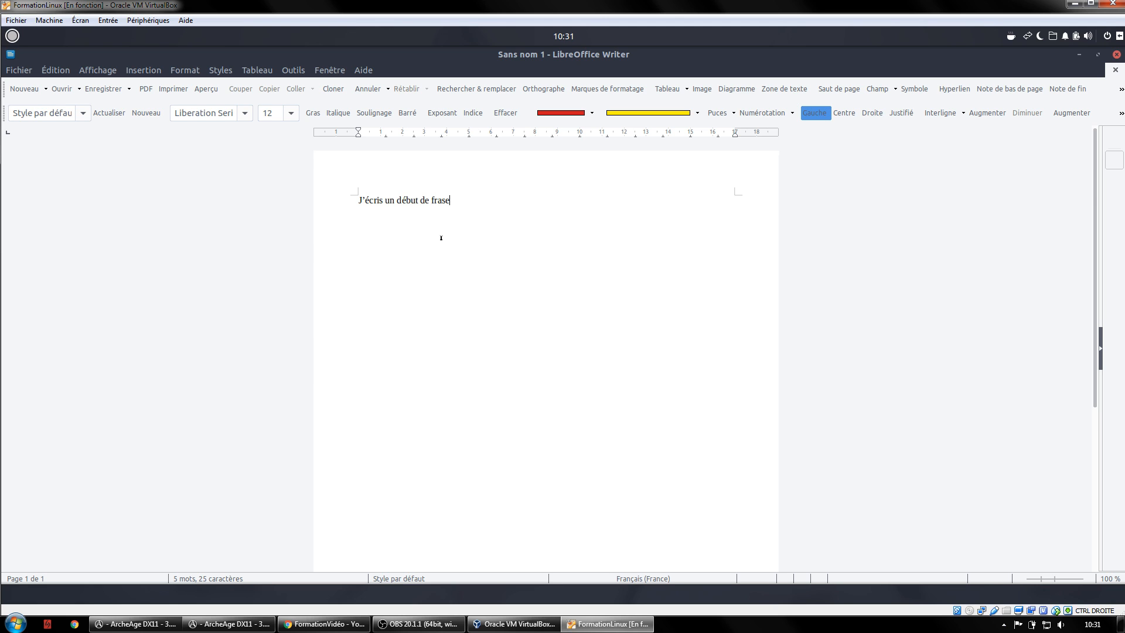
{"action": "key", "text": "ctrl+z"}
{"action": "key", "text": "ctrl+z"}
{"action": "key", "text": "ctrl+z"}
{"action": "key", "text": "ctrl+z"}
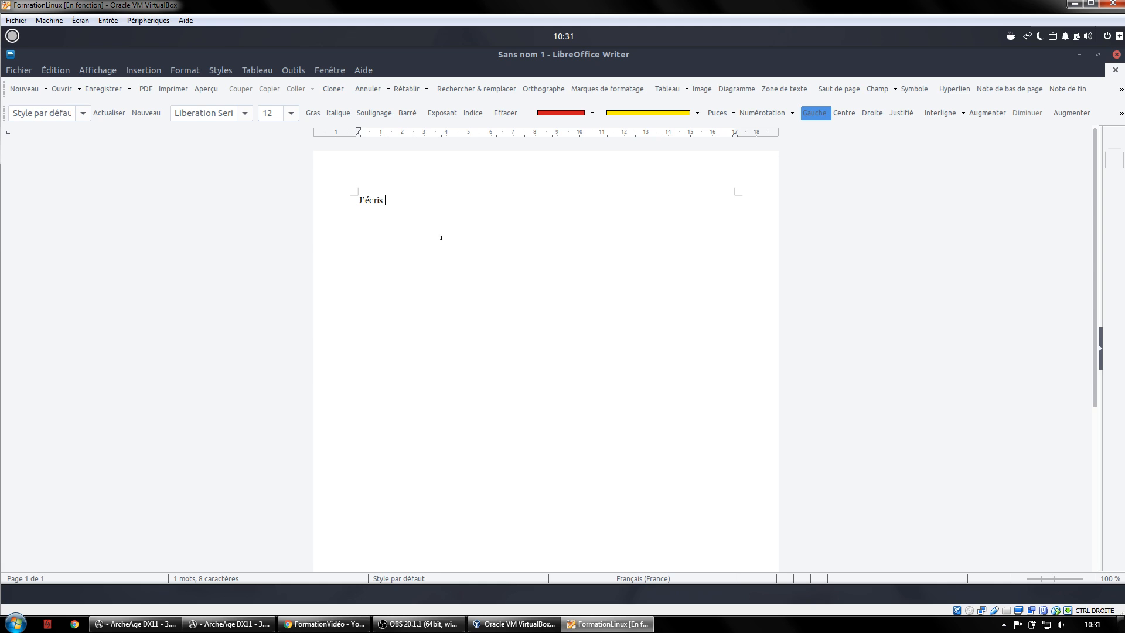
- Redo the undone typing to restore the sentence in Writer, and replace its last word with "phrase."
{"action": "key", "text": "ctrl+BackSpace"}
{"action": "type", "text": "J"}
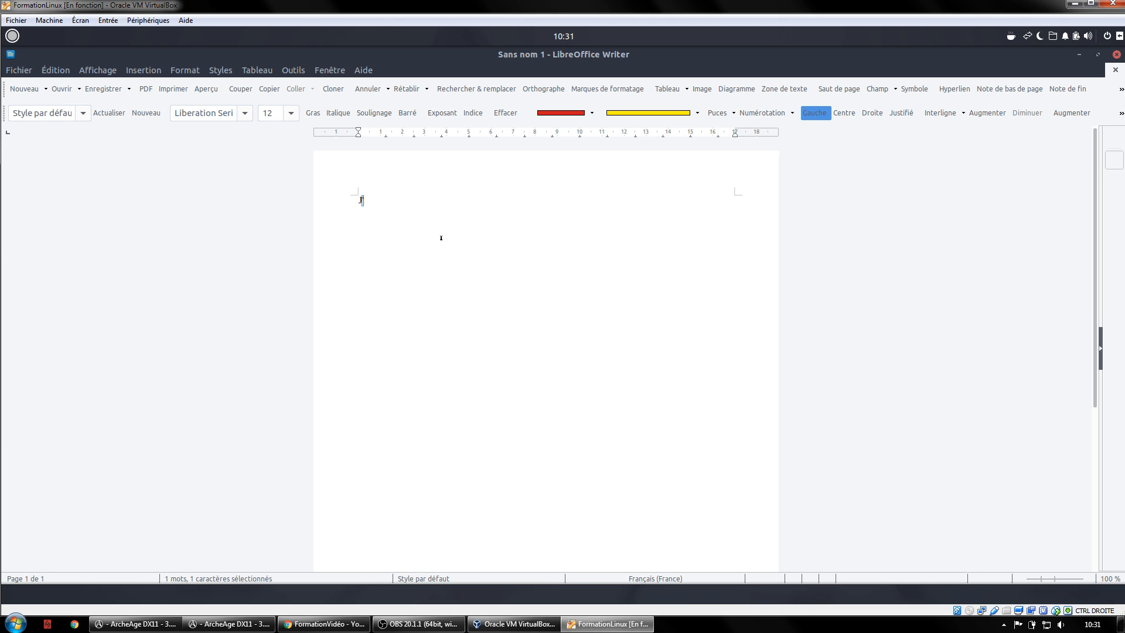
{"action": "type", "text": "'écris un début de"}
{"action": "key", "text": "ctrl+y"}
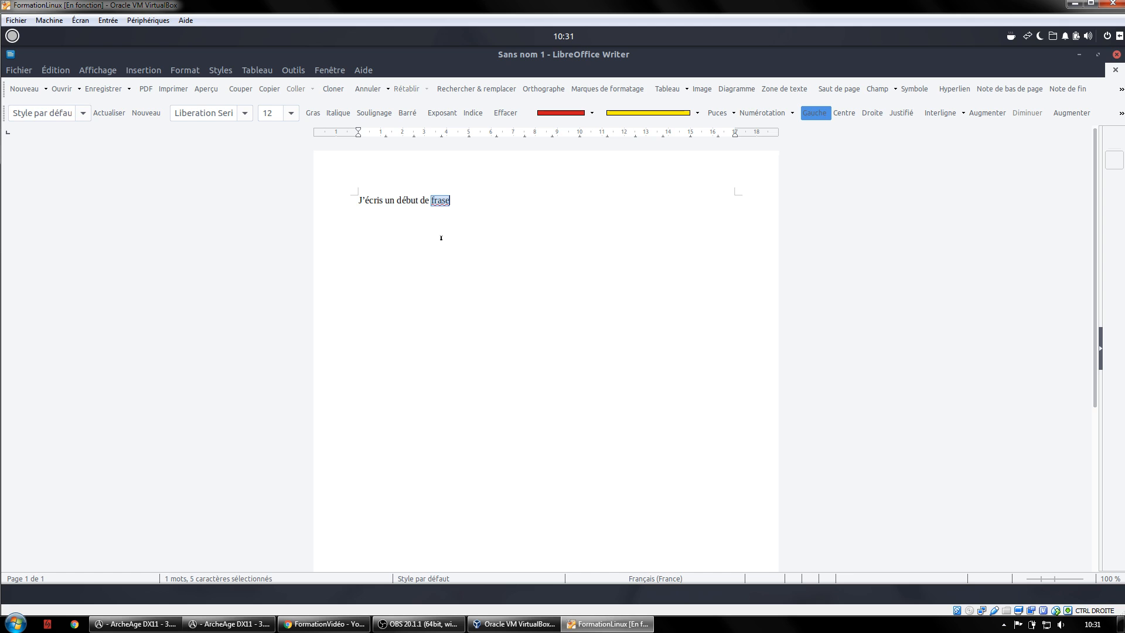
{"action": "key", "text": "ctrl+z"}
{"action": "type", "text": "phrase."}
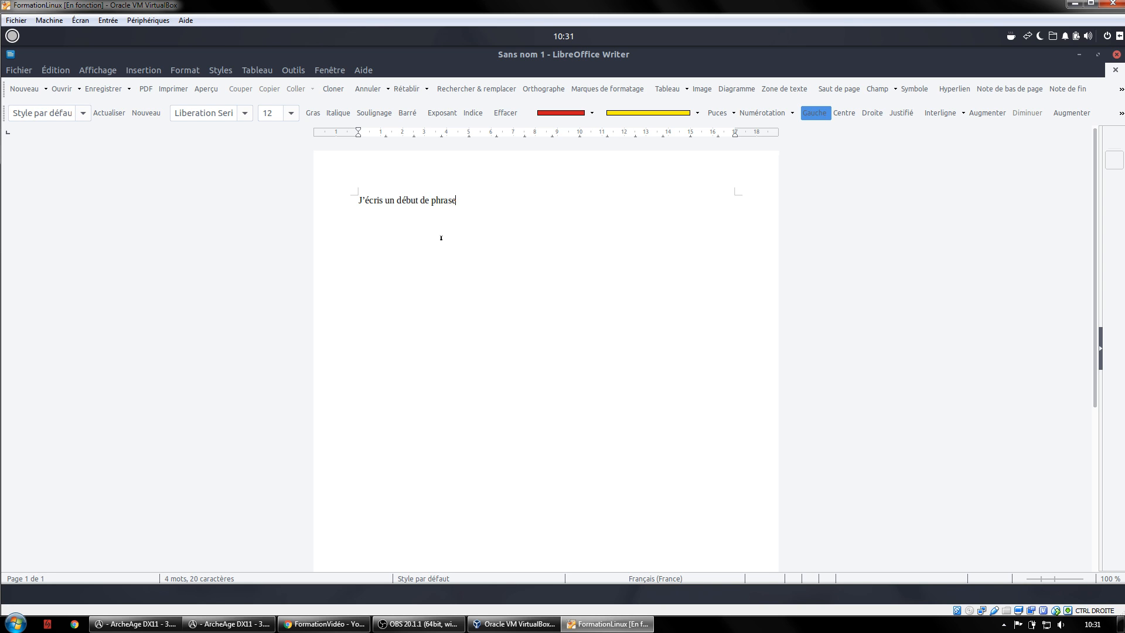
- Bring up the save dialog for the Writer document, cancel it, and return to the Raccourcis document
{"action": "key", "text": "ctrl+s"}
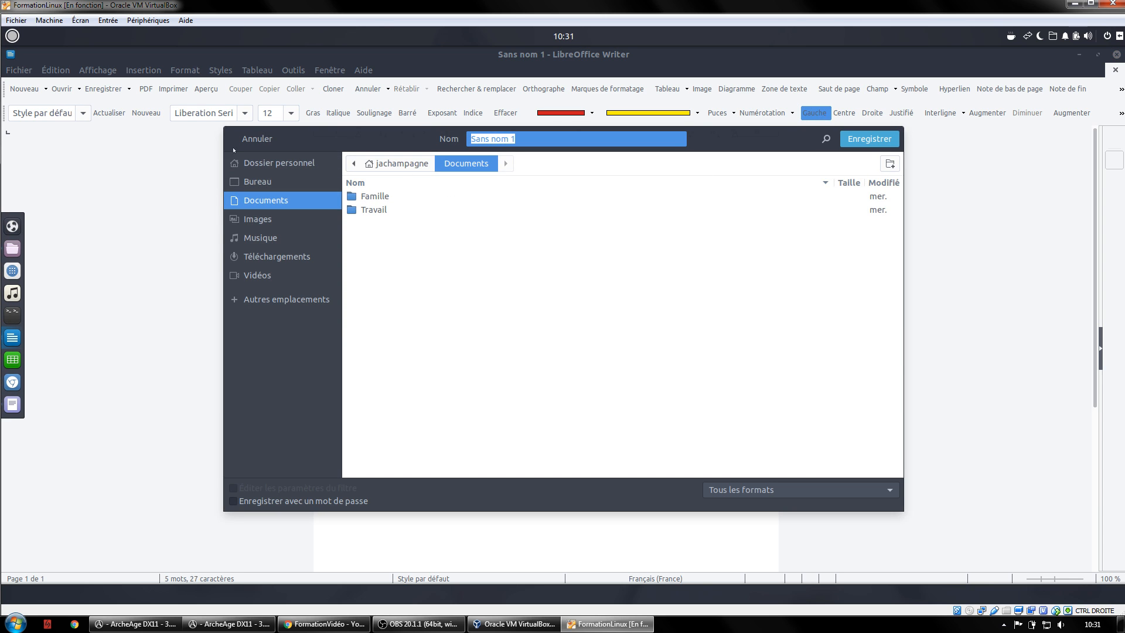
{"action": "left_click", "coordinate": [256, 138]}
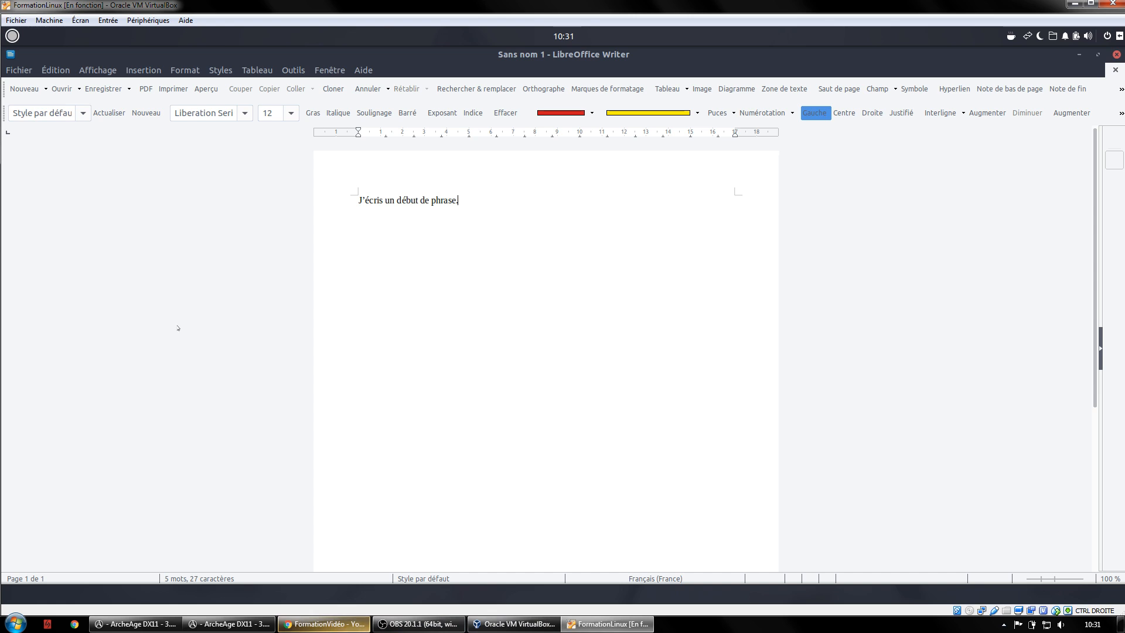
{"action": "left_click", "coordinate": [621, 624]}
{"action": "left_click", "coordinate": [620, 624]}
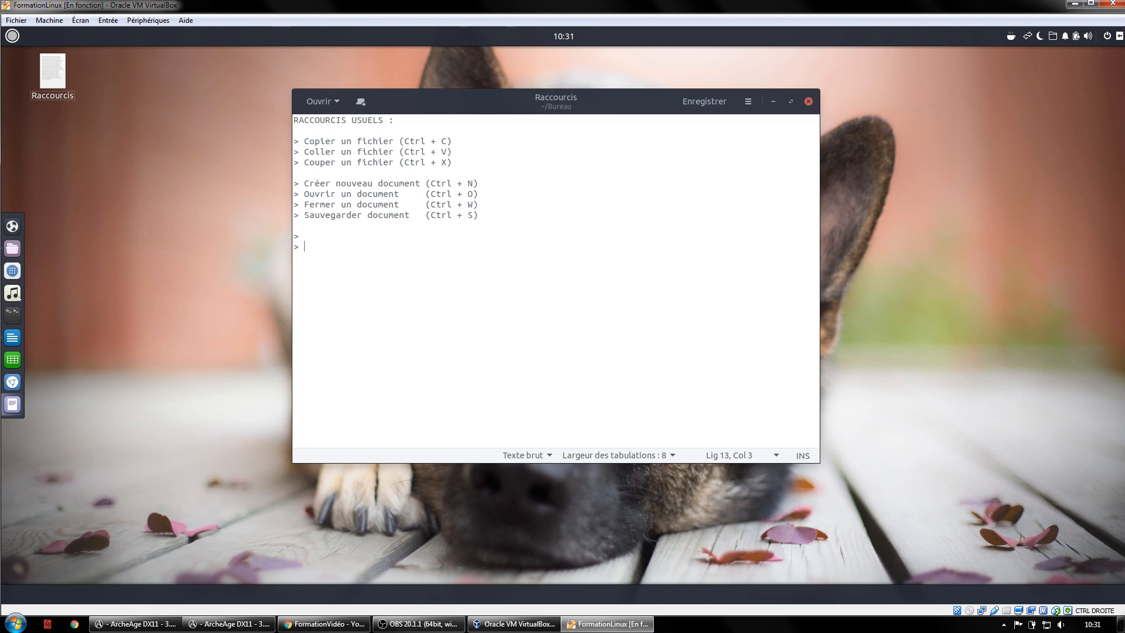
- Fill the two empty entries with "Revenir en arrière (Ctrl + Z)" and "Revenir en avant (Ctrl + Y)", and save the document
{"action": "type", "text": "Revenir en arrière ("}
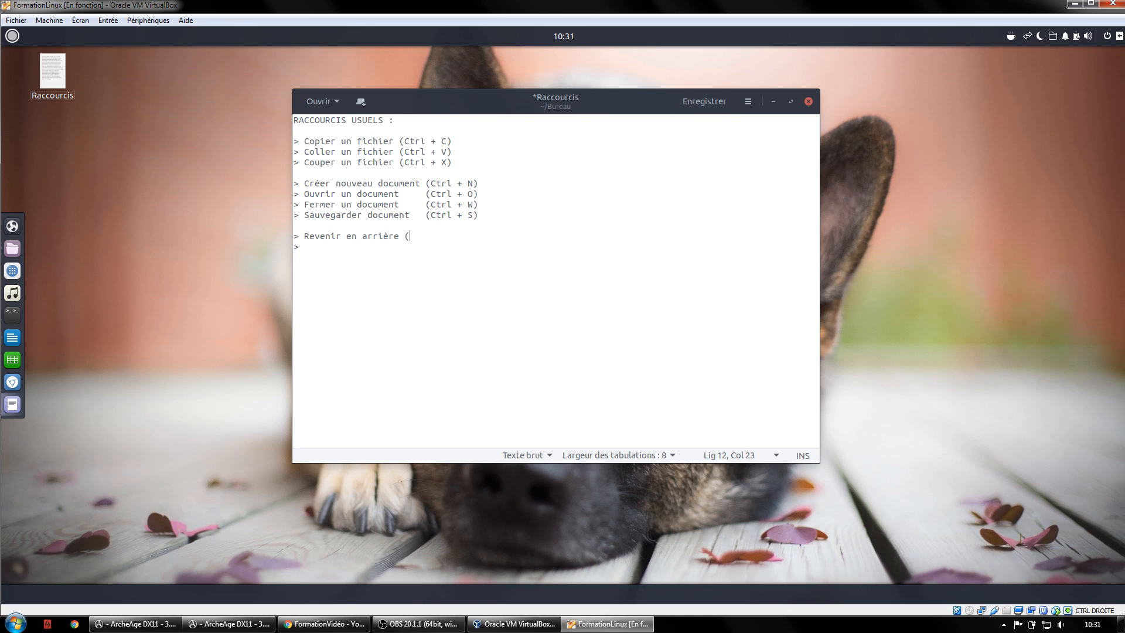
{"action": "type", "text": "Ctrl + Z)"}
{"action": "key", "text": "Return"}
{"action": "type", "text": "> Revenir en avant   (Ctrl + Y)"}
{"action": "key", "text": "ctrl+s"}
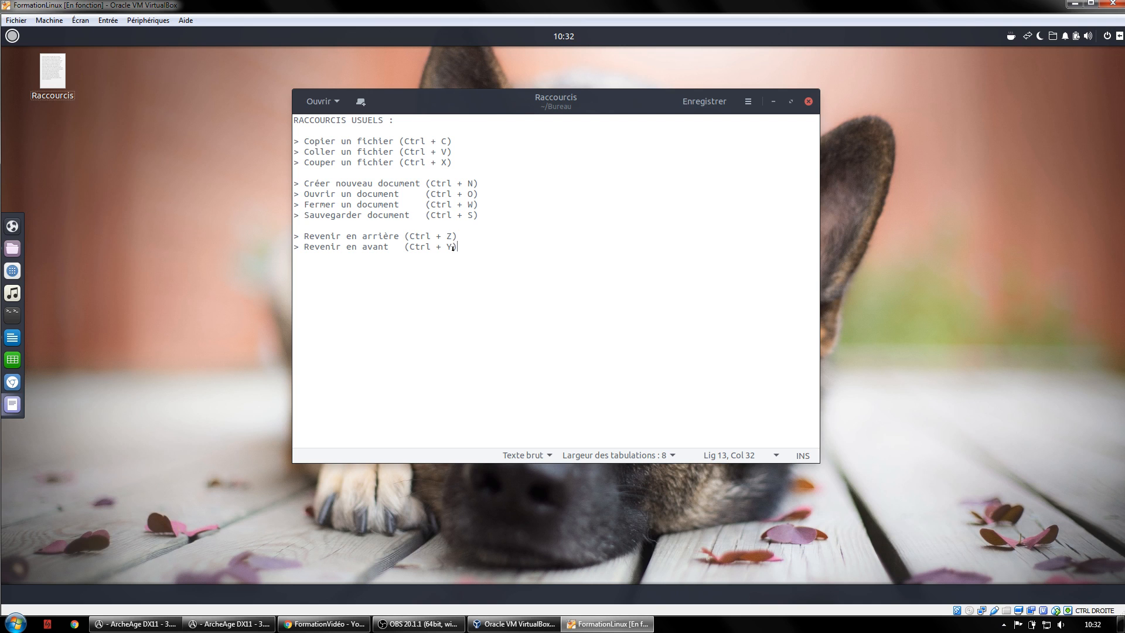
{"action": "left_click_drag", "start_coordinate": [471, 246], "coordinate": [271, 234]}
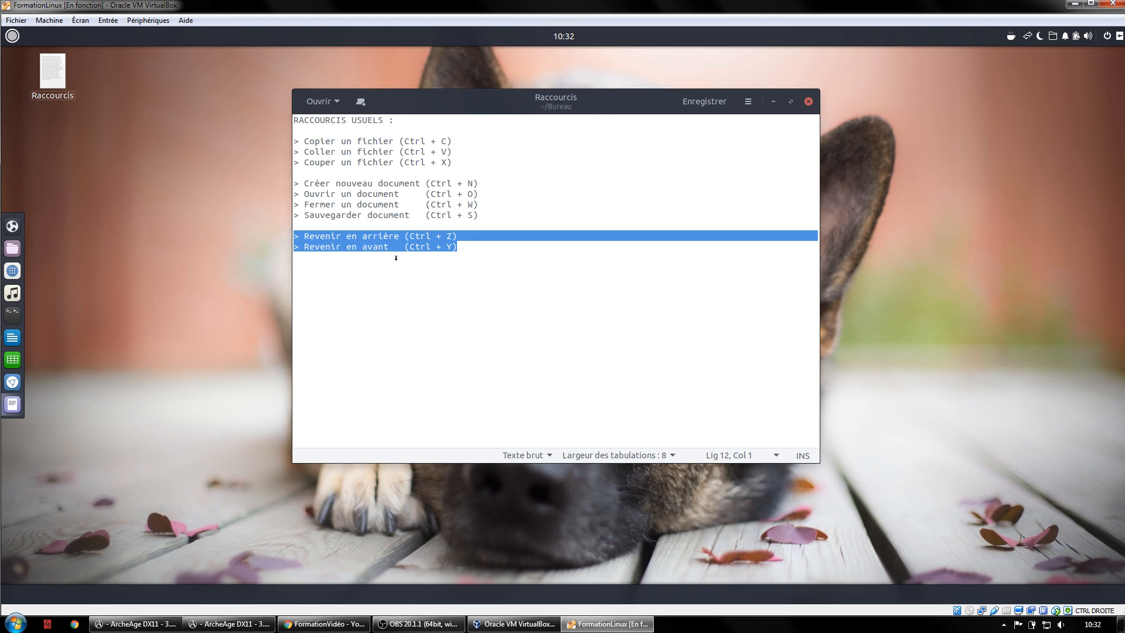
{"action": "left_click", "coordinate": [468, 245]}
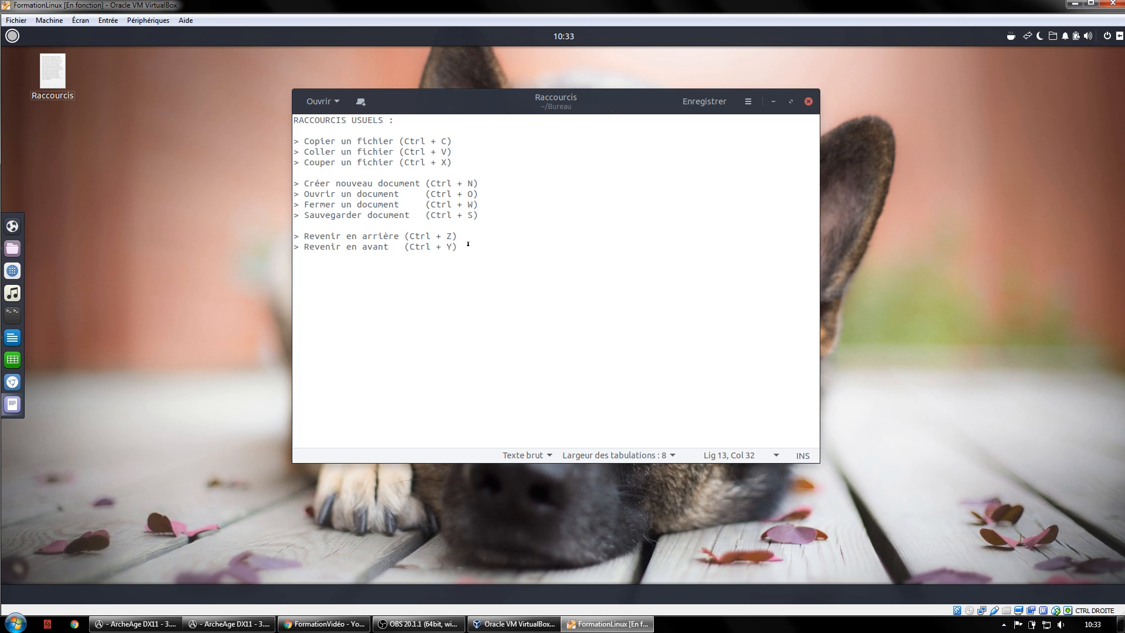
{"action": "left_click_drag", "start_coordinate": [468, 243], "coordinate": [263, 228]}
{"action": "left_click", "coordinate": [477, 243]}
- Open the file manager, go up to the personal folder, and turn on the display of hidden files
{"action": "left_click", "coordinate": [12, 248]}
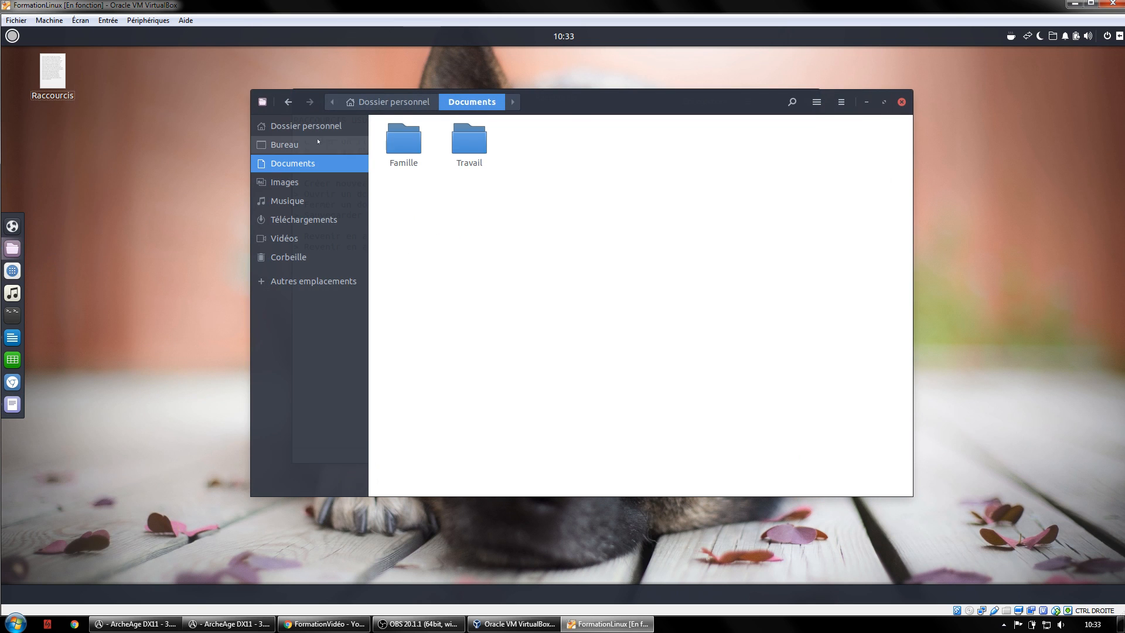
{"action": "key", "text": "alt+Up"}
{"action": "key", "text": "ctrl+h"}
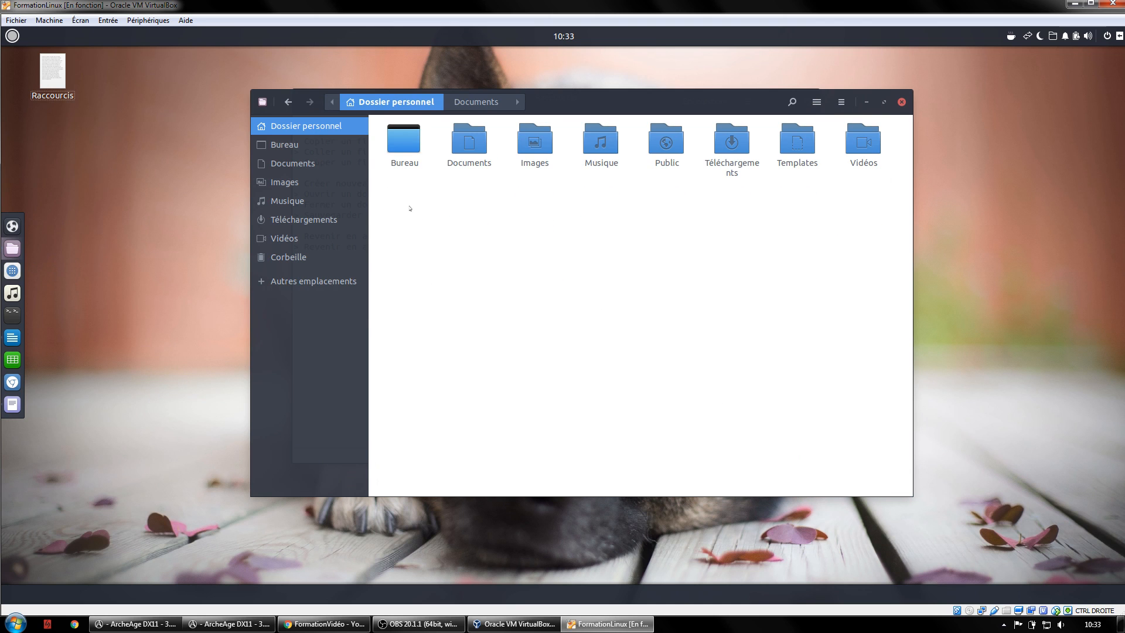
- Create a new text file from the "Fichier texte" template in the Documents folder
{"action": "double_click", "coordinate": [469, 141]}
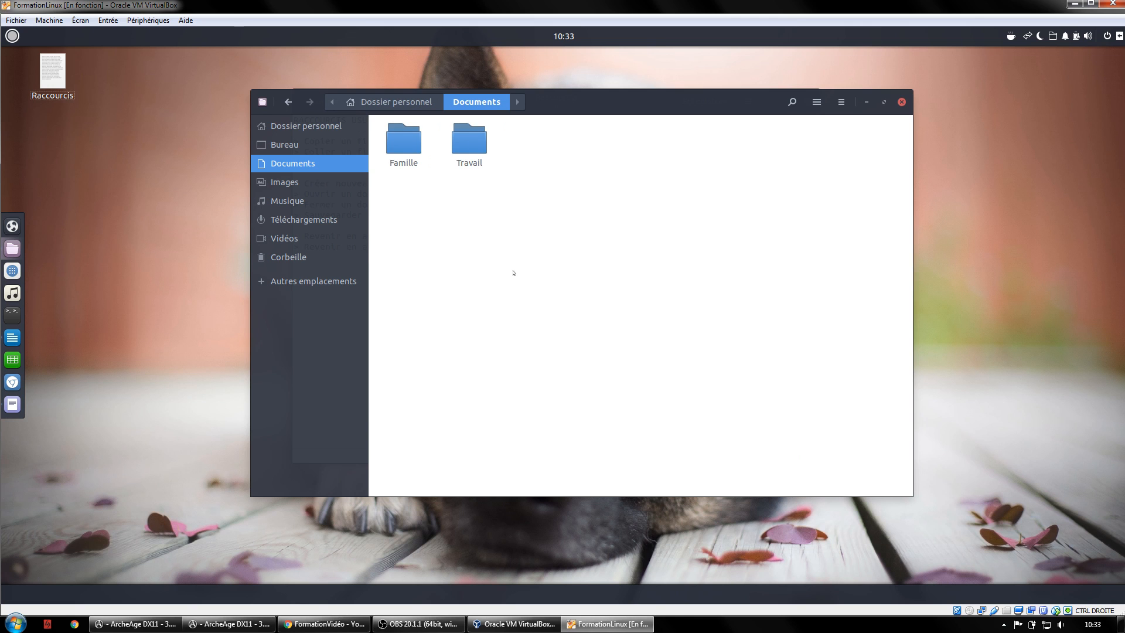
{"action": "right_click", "coordinate": [514, 273]}
{"action": "mouse_move", "coordinate": [585, 297]}
{"action": "left_click", "coordinate": [732, 311]}
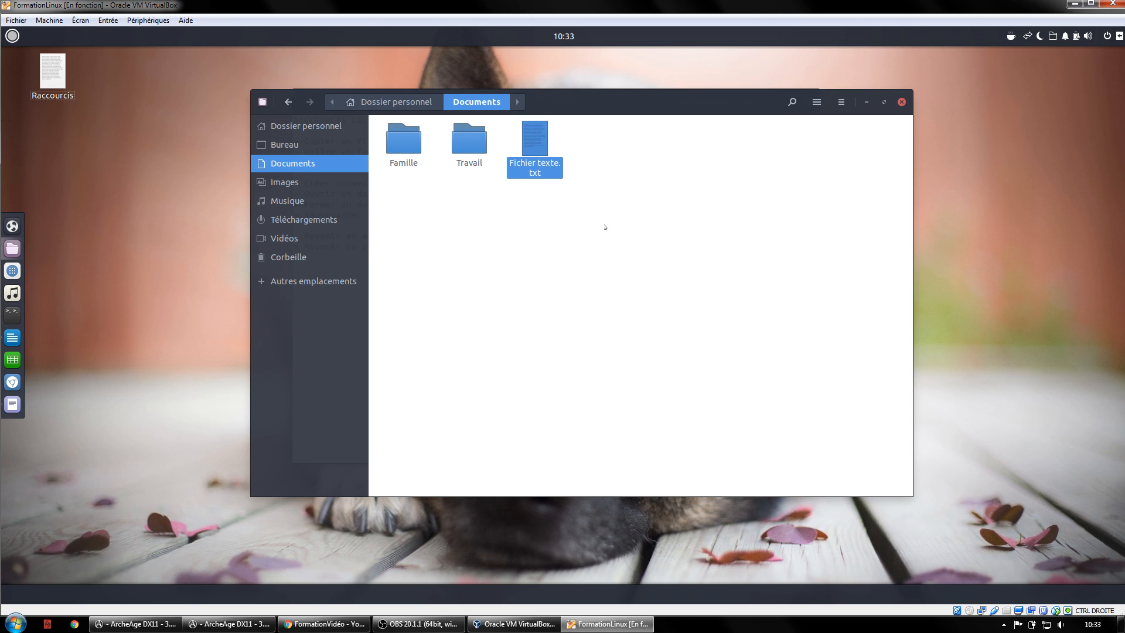
- Rename the new text file in Documents as ".mon fichier caché.txt"
{"action": "right_click", "coordinate": [522, 168]}
{"action": "left_click", "coordinate": [565, 305]}
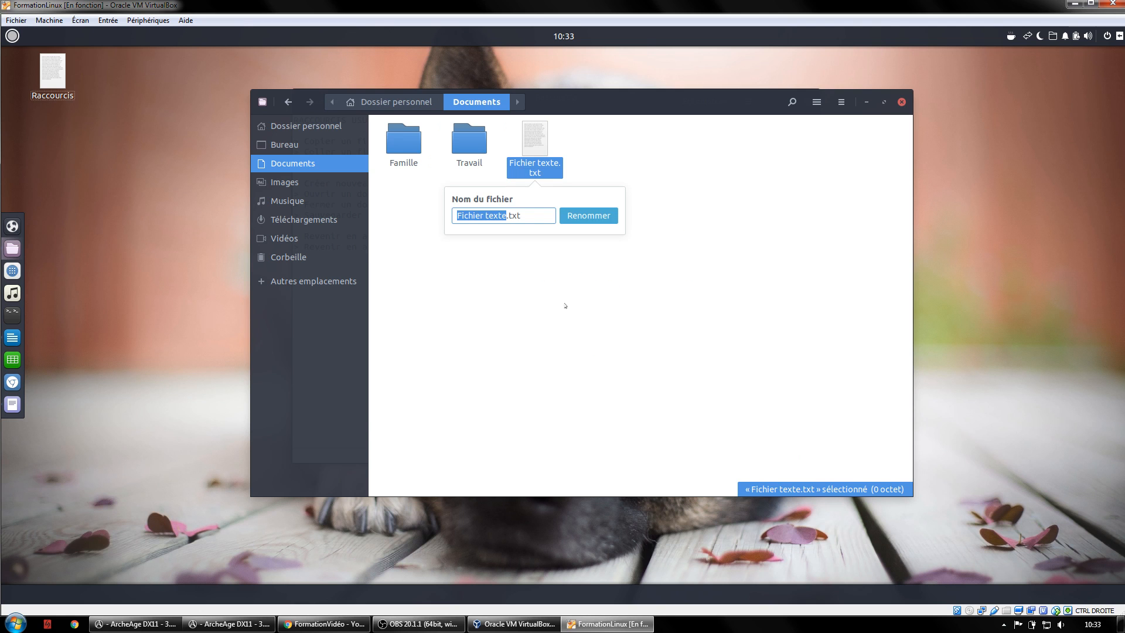
{"action": "key", "text": "BackSpace"}
{"action": "type", "text": ".m"}
{"action": "type", "text": "on fichier caché"}
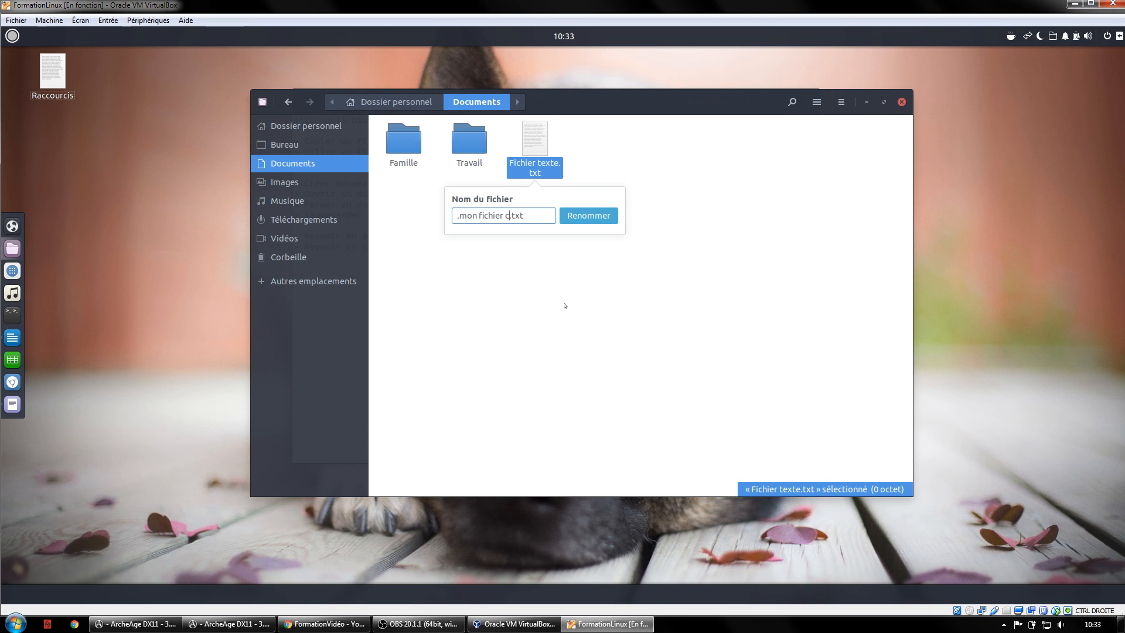
{"action": "key", "text": "Return"}
{"action": "left_click", "coordinate": [563, 306]}
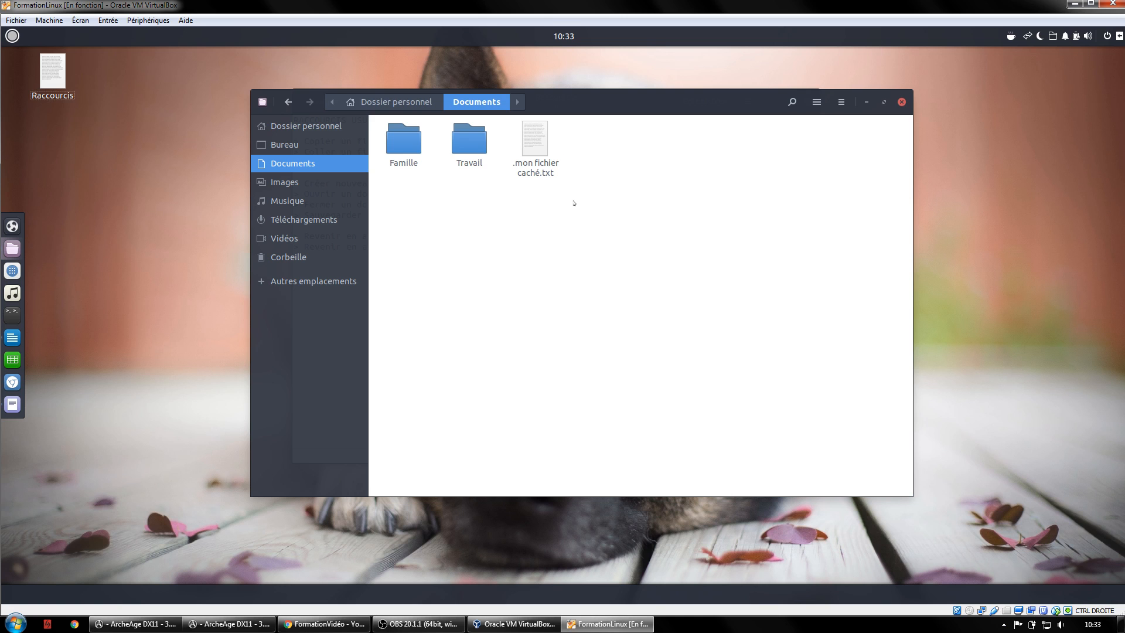
- Turn off the display of hidden files, go to the personal folder, and show its hidden files
{"action": "key", "text": "ctrl+h"}
{"action": "left_click", "coordinate": [305, 126]}
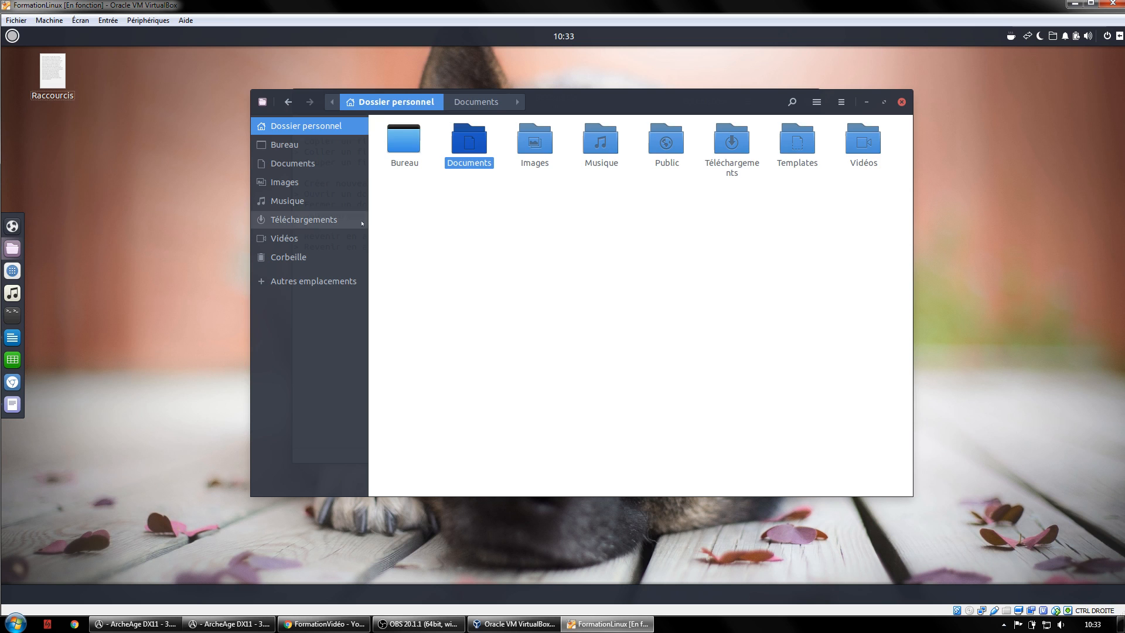
{"action": "left_click", "coordinate": [684, 246]}
{"action": "key", "text": "ctrl+h"}
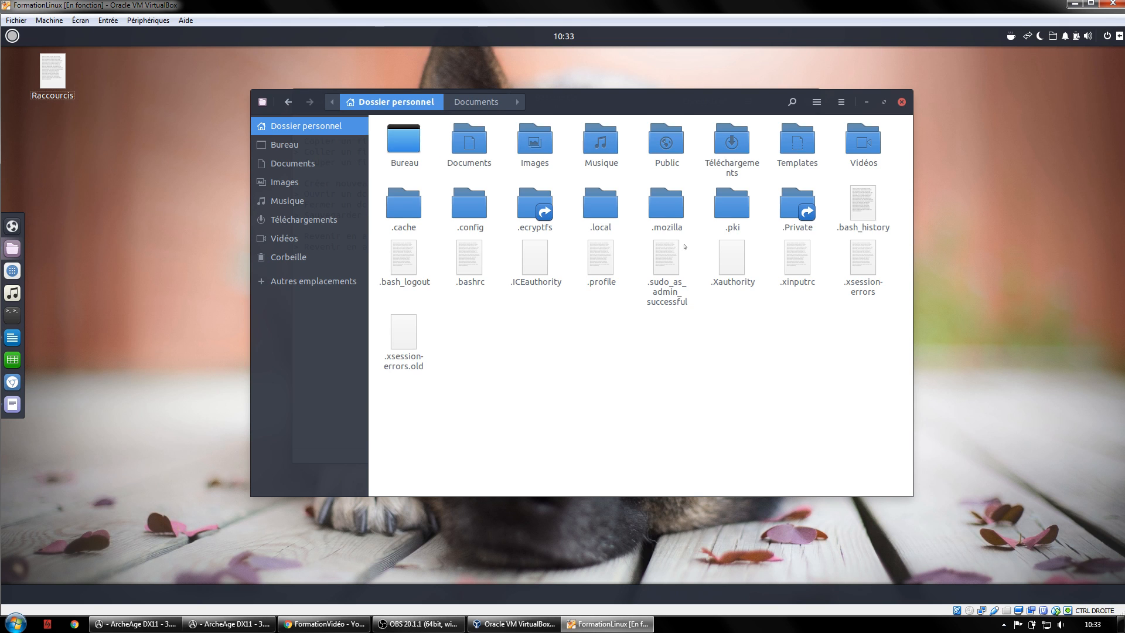
- Return to the Documents folder and toggle the display of hidden files several times
{"action": "double_click", "coordinate": [468, 139]}
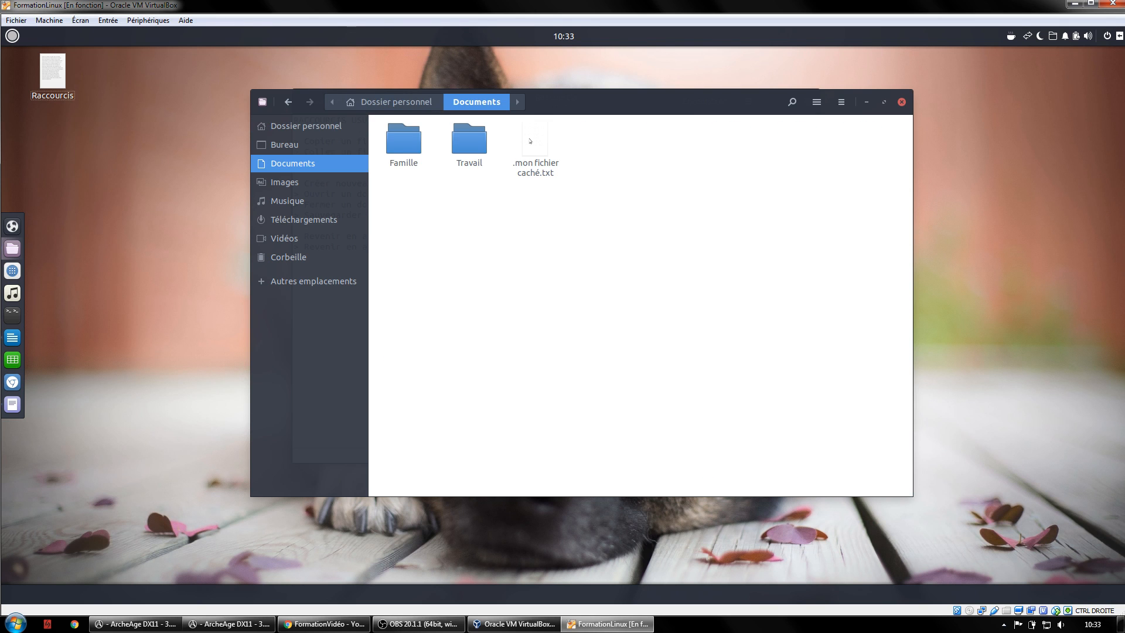
{"action": "key", "text": "ctrl+h"}
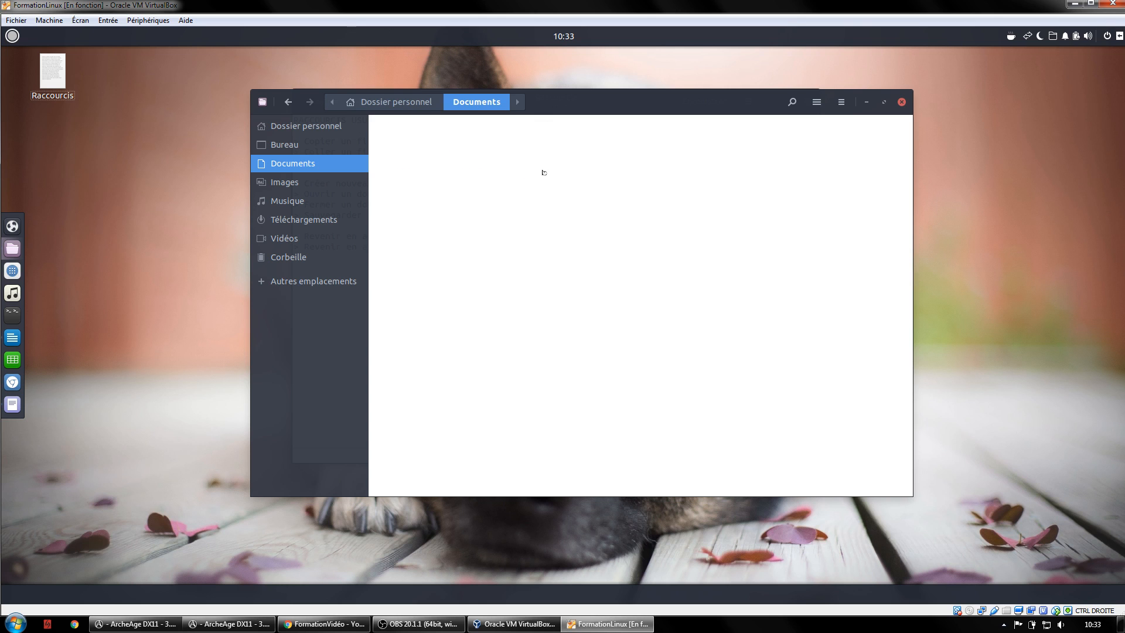
{"action": "key", "text": "ctrl+h"}
{"action": "key", "text": "ctrl+h"}
- Move ".mon fichier caché.txt" to the trash and close the file manager
{"action": "right_click", "coordinate": [538, 164]}
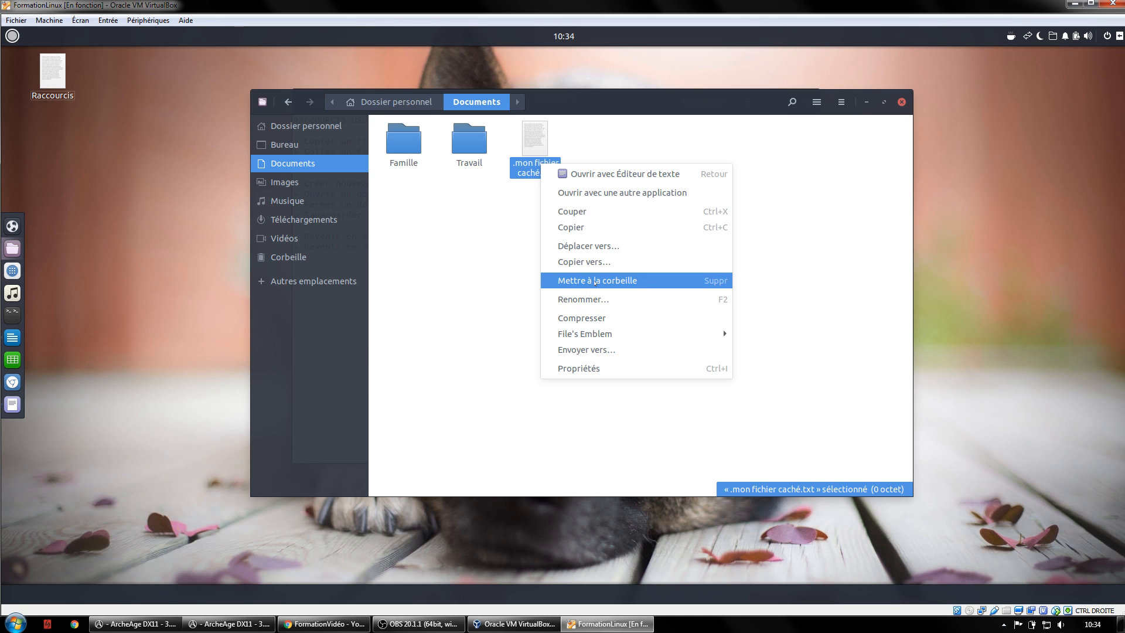
{"action": "left_click", "coordinate": [595, 282]}
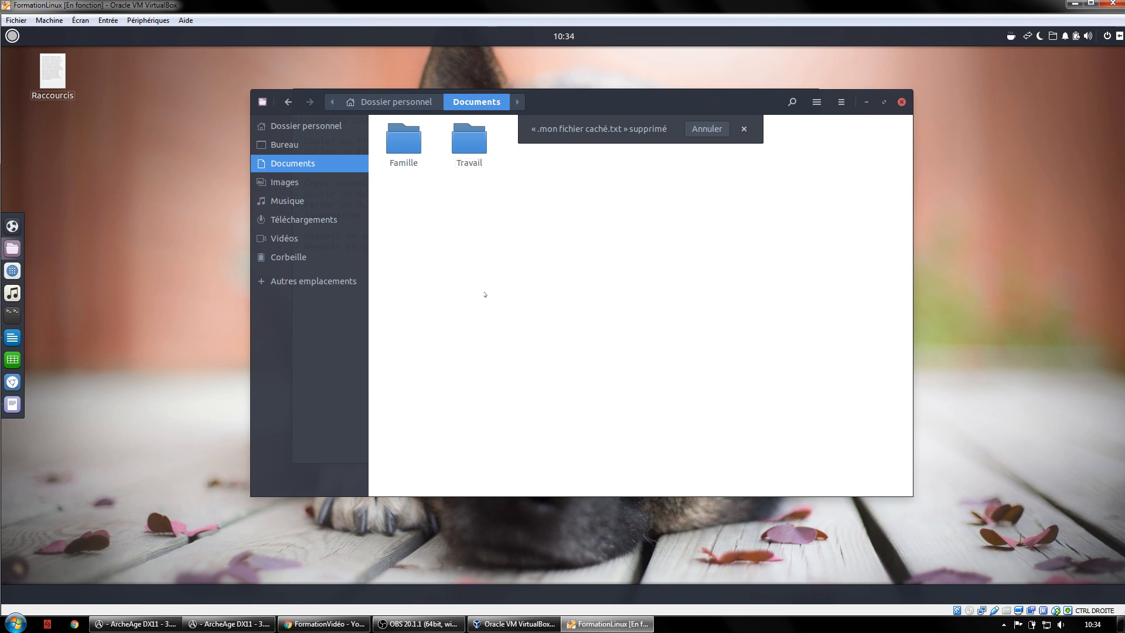
{"action": "key", "text": "alt+Up"}
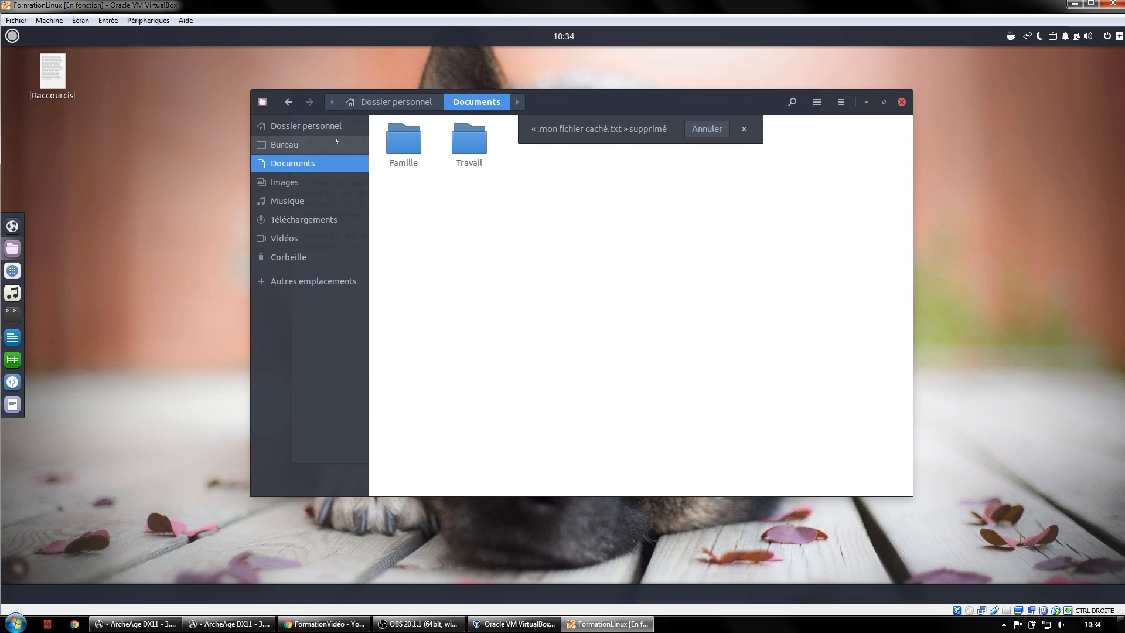
{"action": "left_click", "coordinate": [901, 102]}
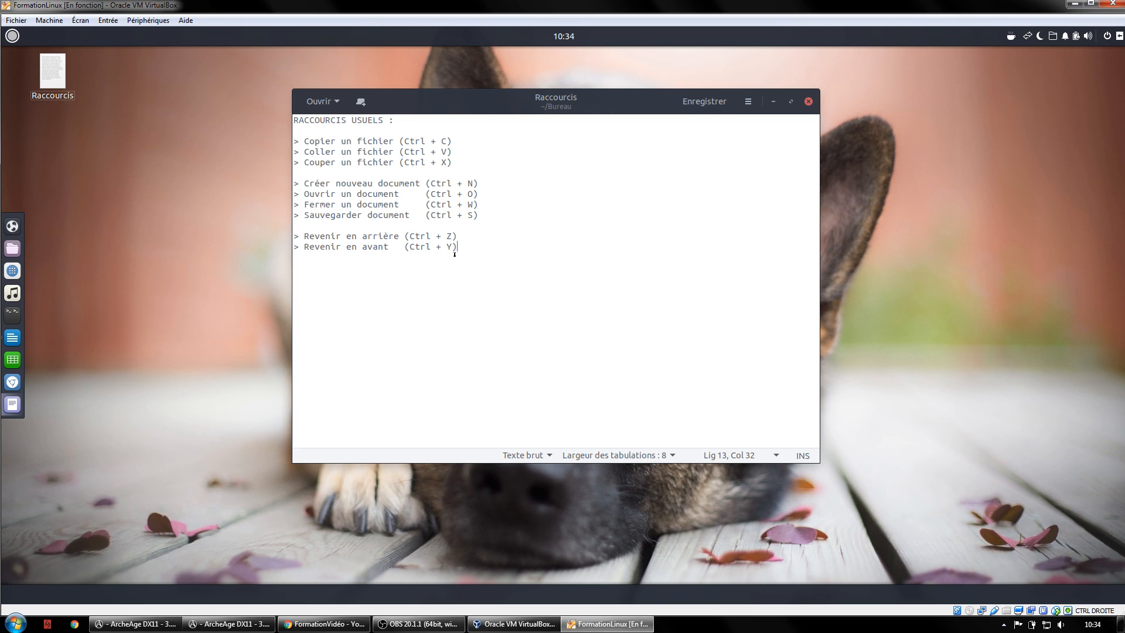
- Save the Raccourcis document, and save a copy of it on the desktop as "Raccourcis-copie"
{"action": "key", "text": "ctrl+s"}
{"action": "key", "text": "ctrl+shift+s"}
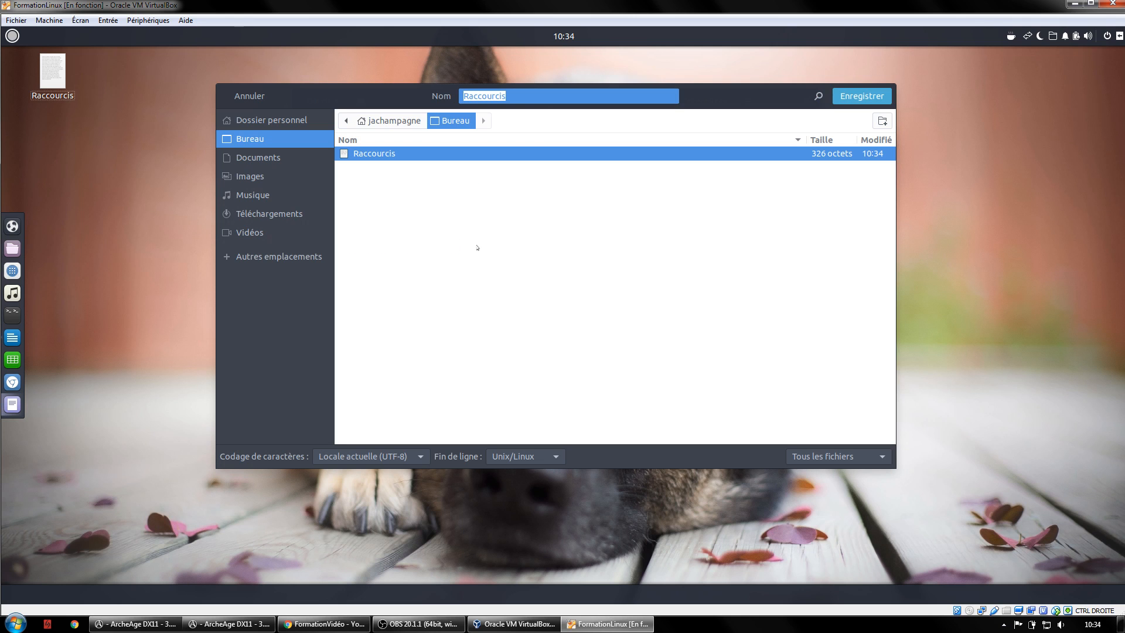
{"action": "left_click", "coordinate": [533, 96]}
{"action": "type", "text": "-copie"}
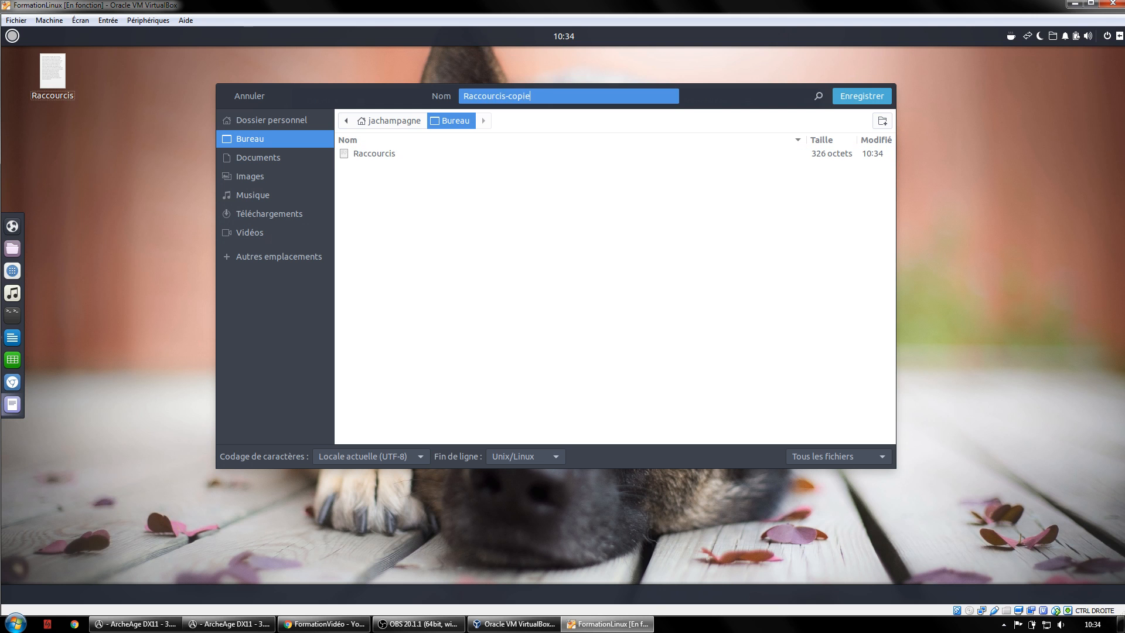
{"action": "key", "text": "Return"}
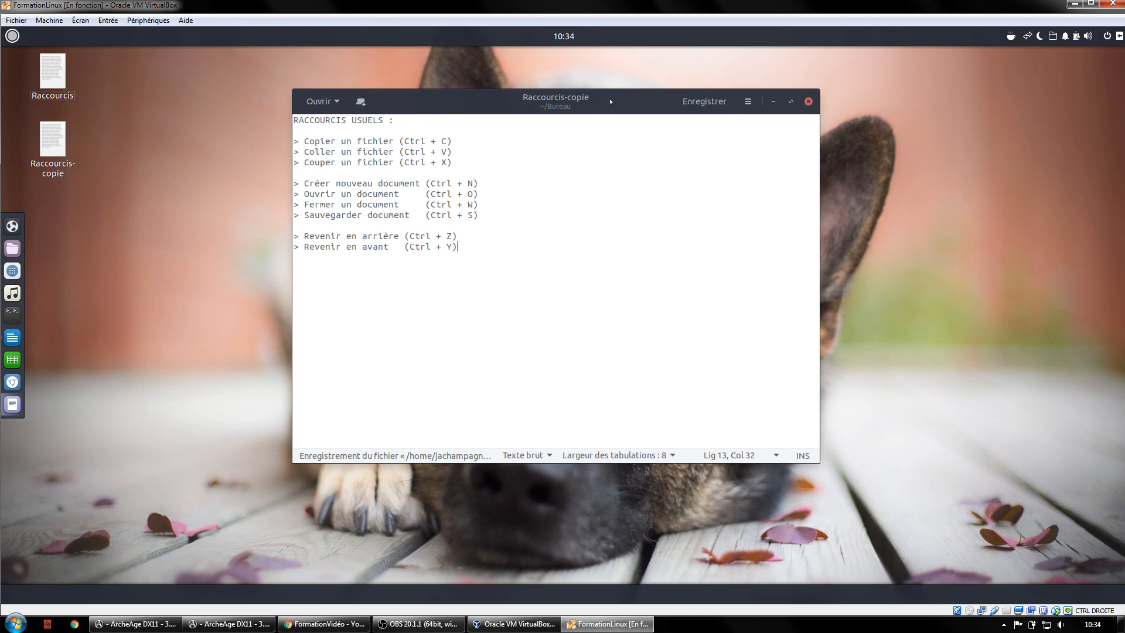
- Save Raccourcis-copie and open the Raccourcis file from the Bureau folder alongside it
{"action": "key", "text": "ctrl+s"}
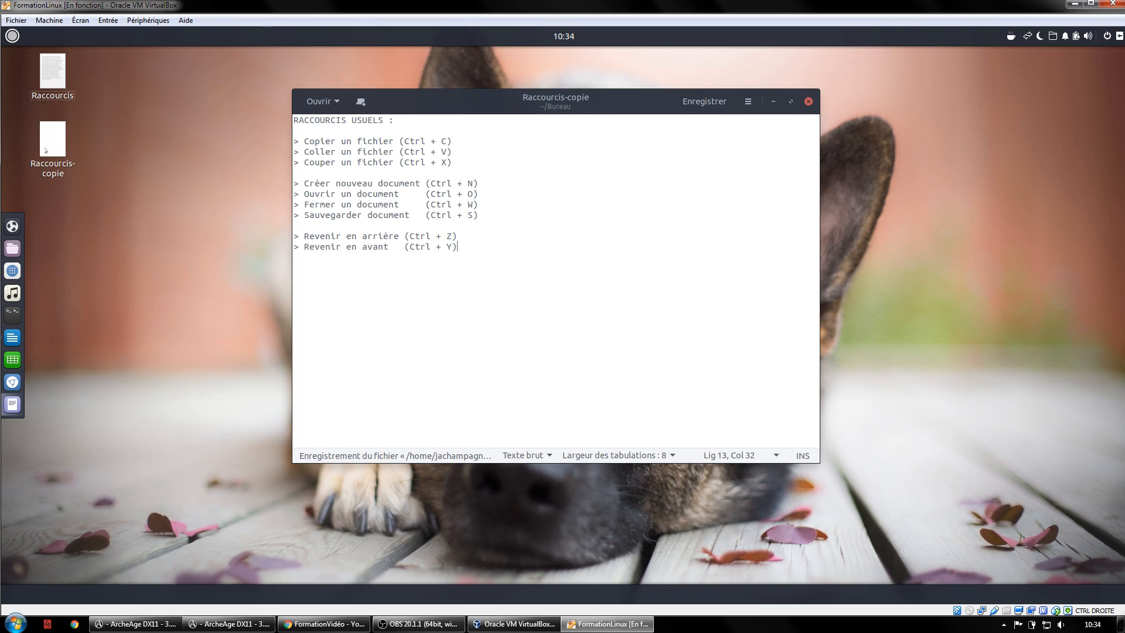
{"action": "left_click", "coordinate": [46, 147]}
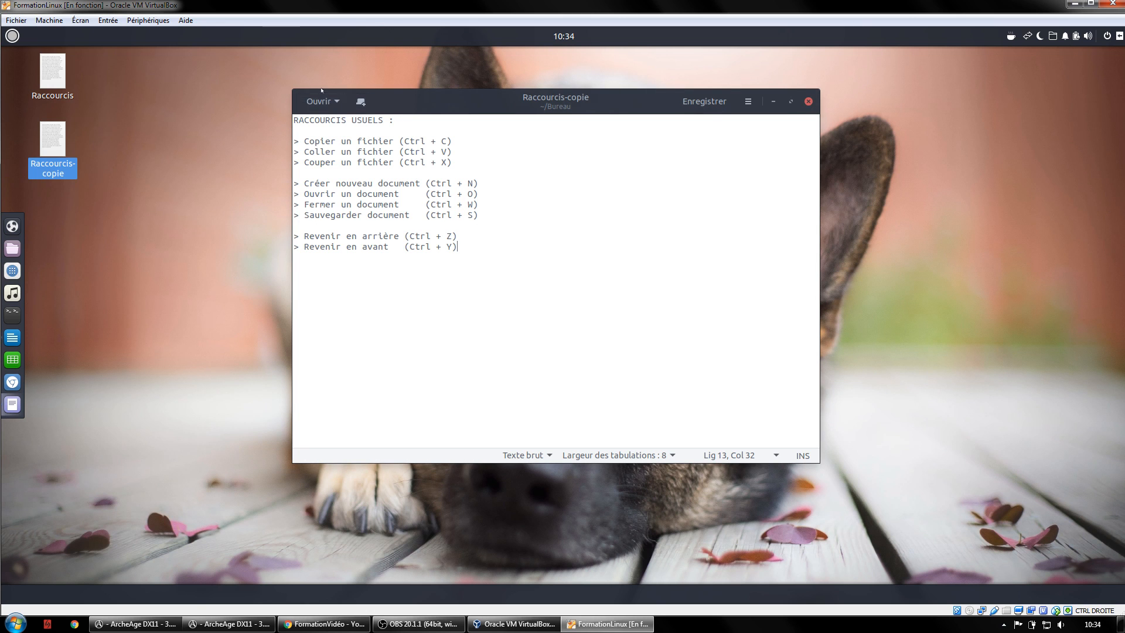
{"action": "key", "text": "ctrl+o"}
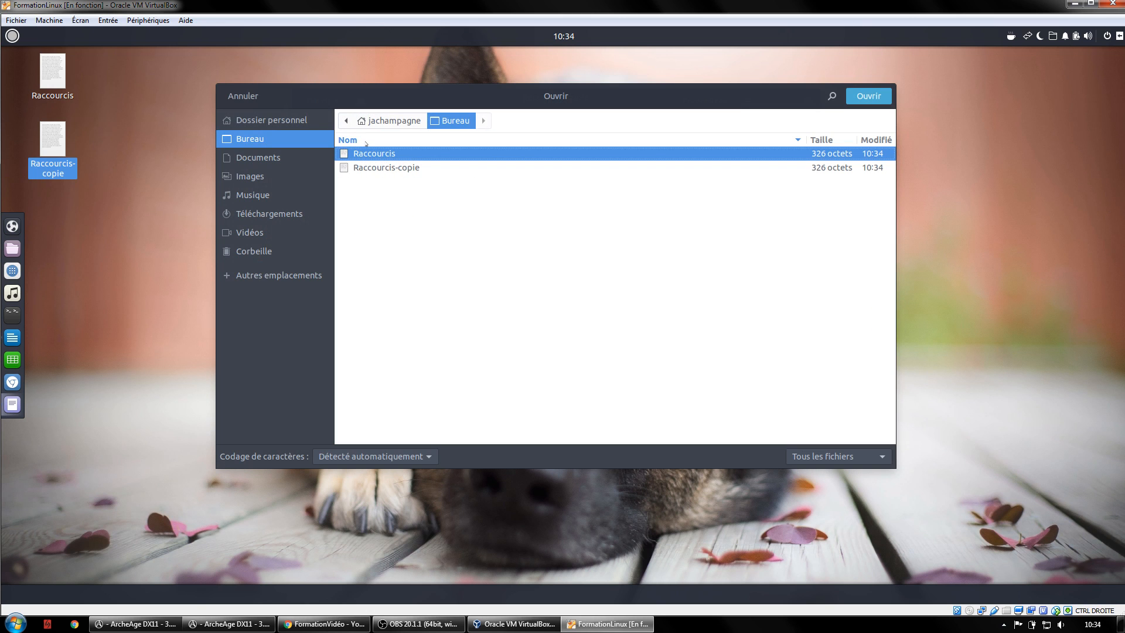
{"action": "double_click", "coordinate": [378, 153]}
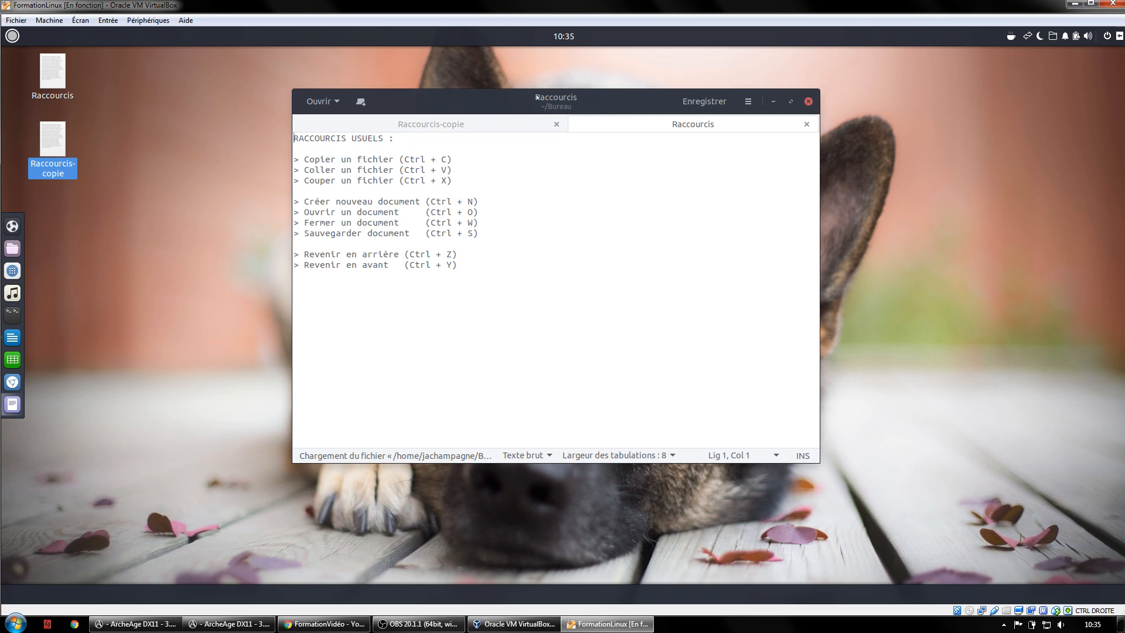
- Save the Raccourcis document, and close both open documents and the text editor
{"action": "left_click", "coordinate": [524, 230]}
{"action": "key", "text": "ctrl+s"}
{"action": "left_click", "coordinate": [70, 94]}
{"action": "left_click", "coordinate": [594, 208]}
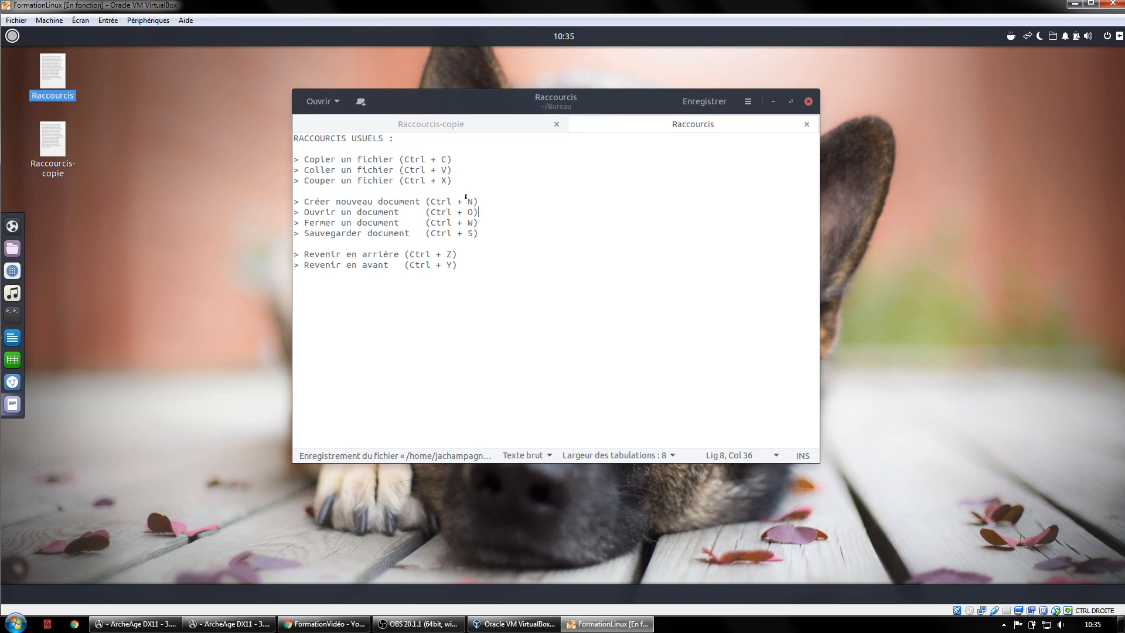
{"action": "key", "text": "ctrl+w"}
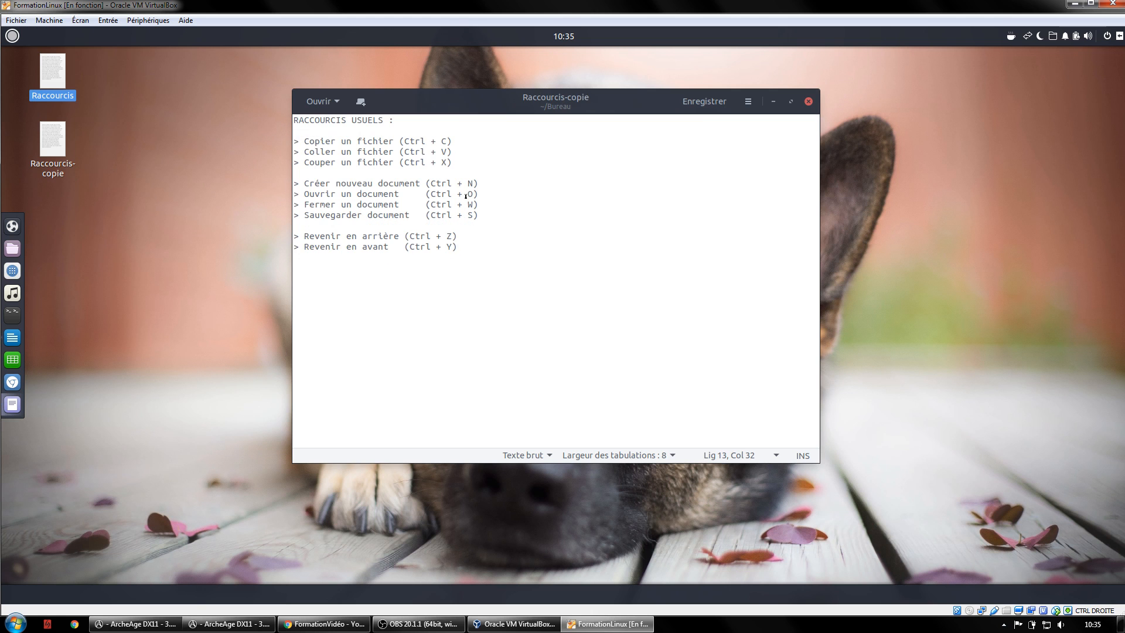
{"action": "key", "text": "ctrl+w"}
{"action": "key", "text": "ctrl+q"}
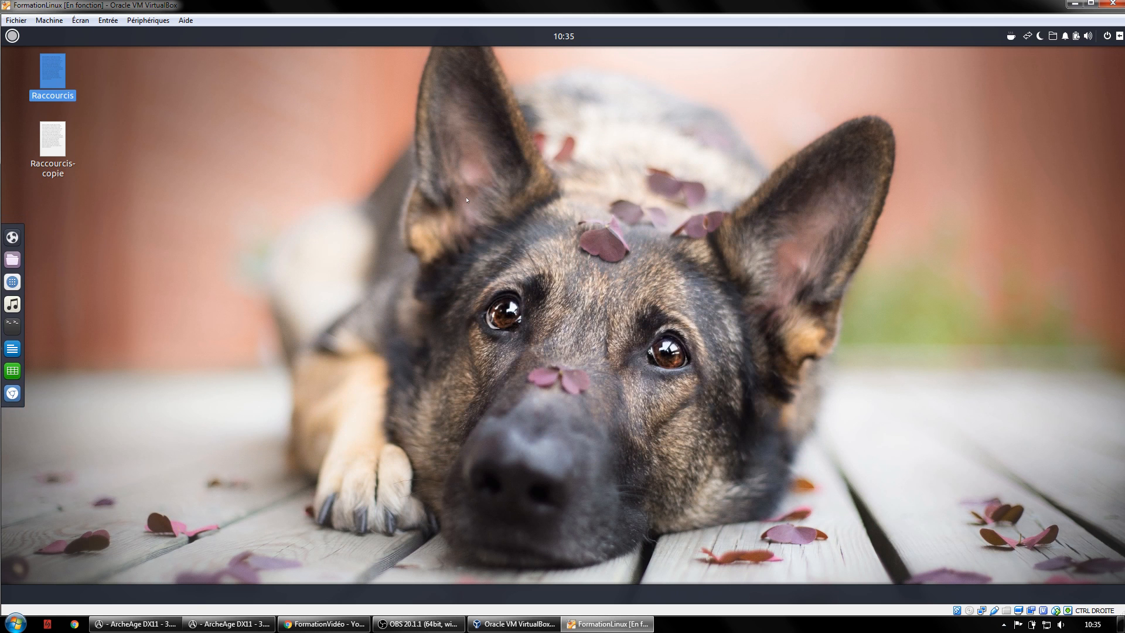
{"action": "left_click", "coordinate": [467, 199]}
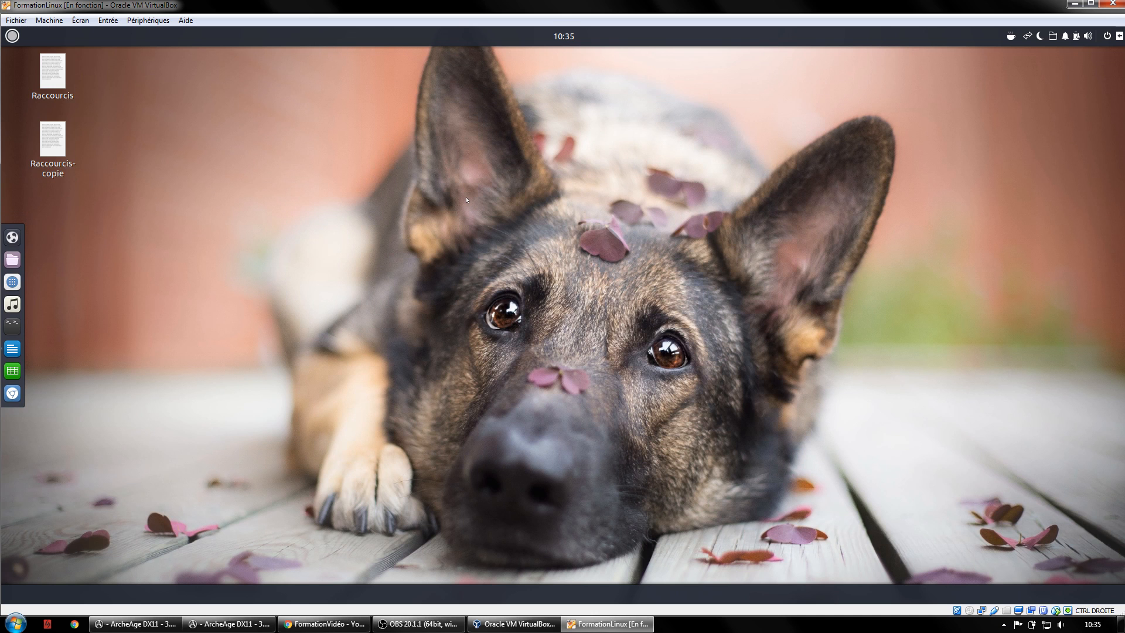
{"action": "left_click", "coordinate": [53, 73]}
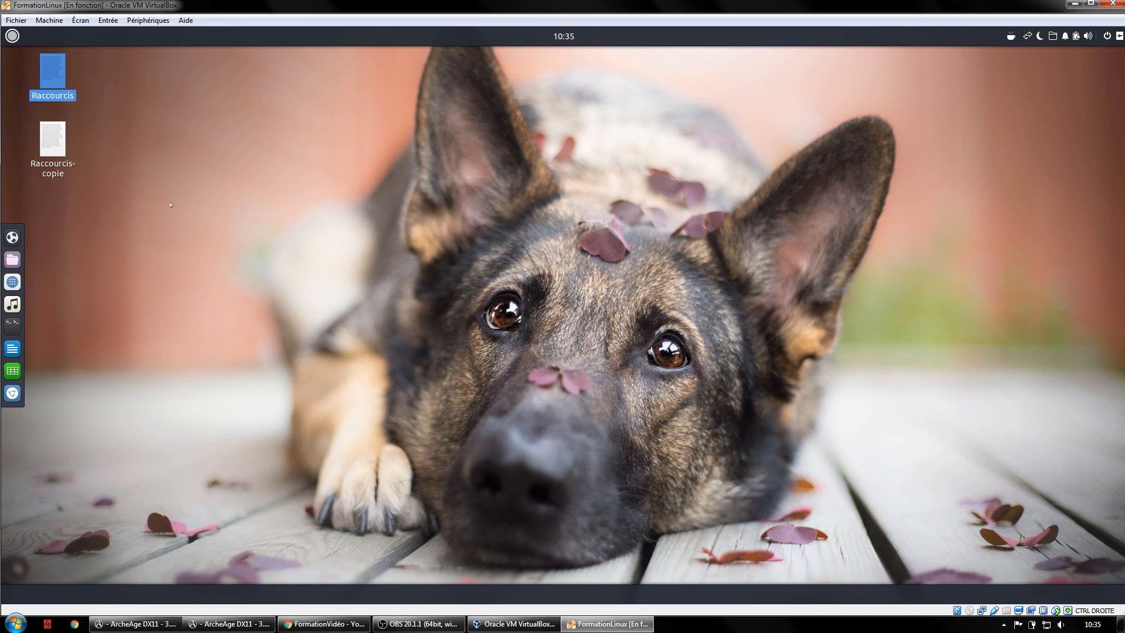
{"action": "left_click", "coordinate": [171, 204]}
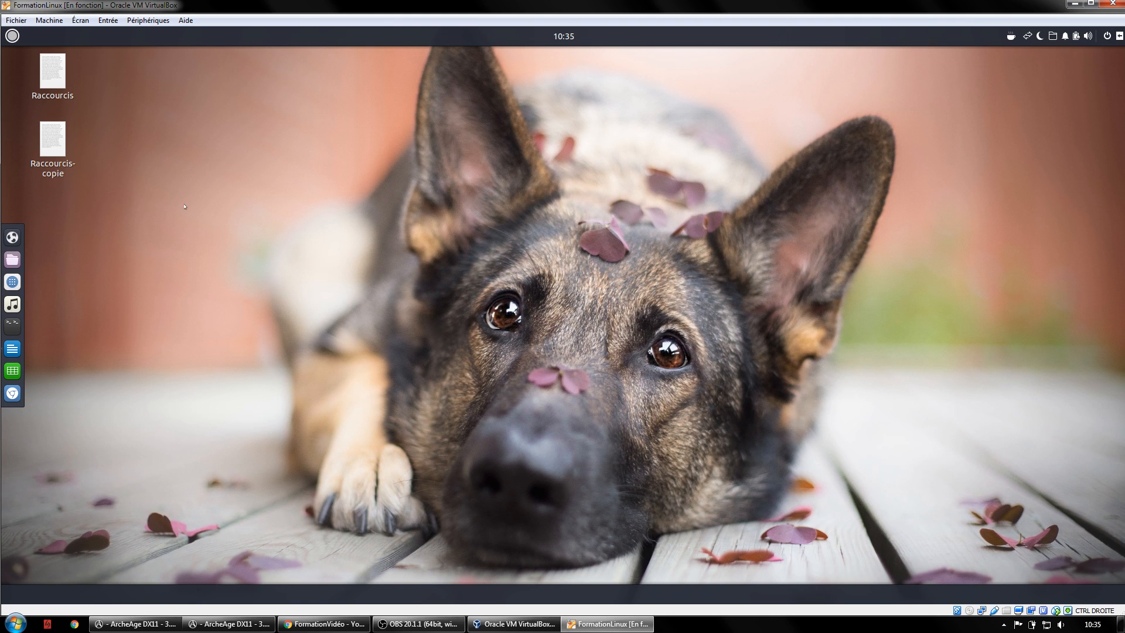
{"action": "key", "text": "shift+Delete"}
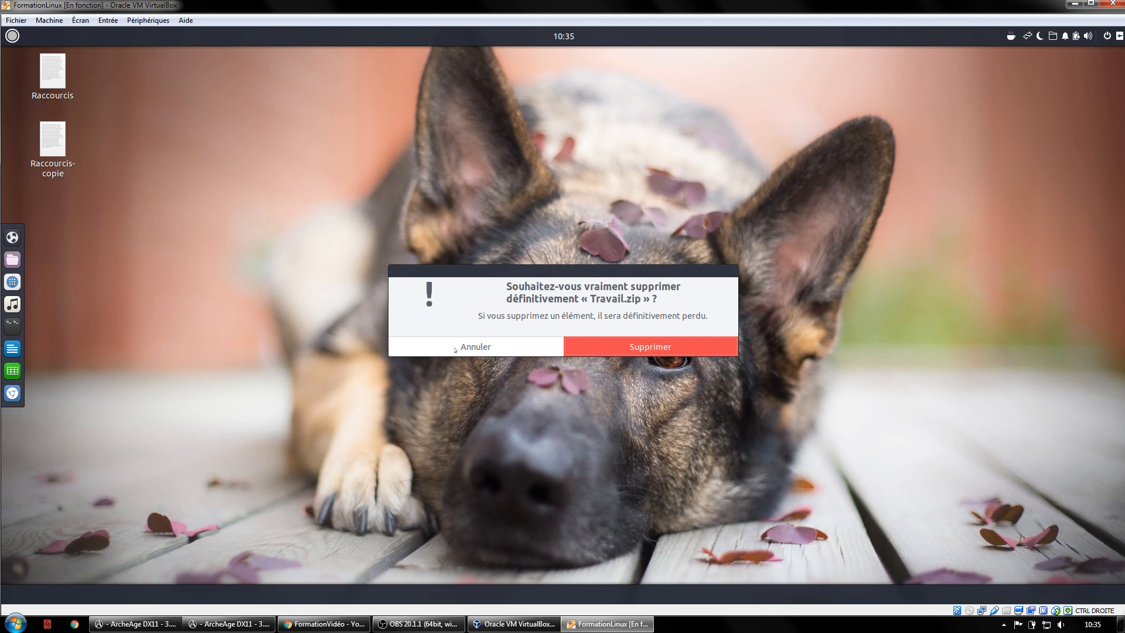
{"action": "left_click", "coordinate": [455, 350]}
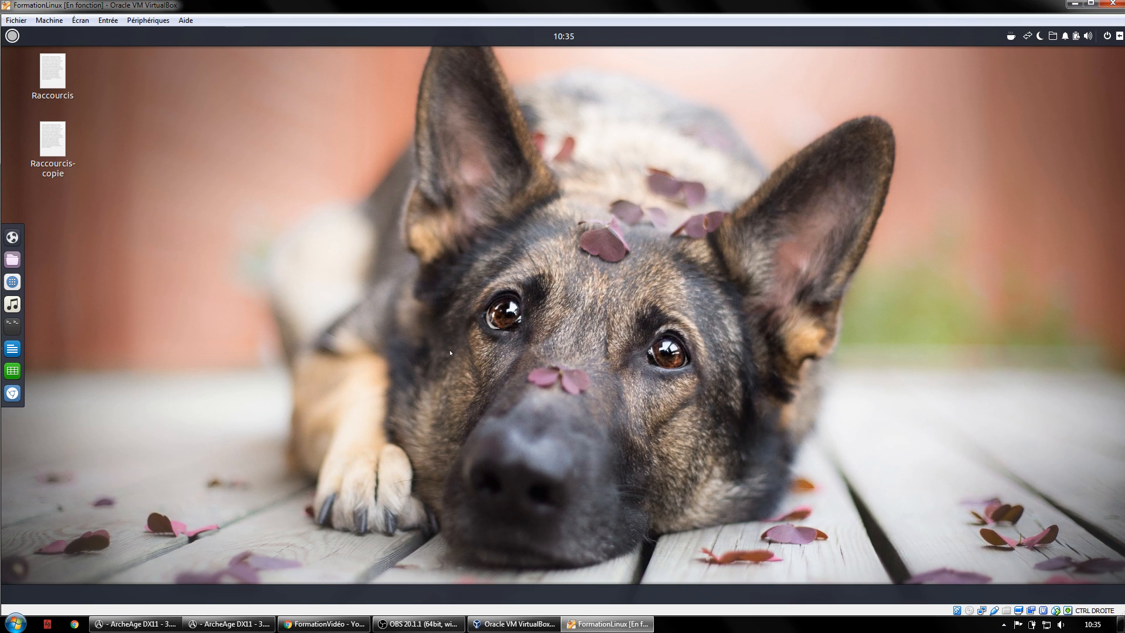
{"action": "key", "text": "shift+Delete"}
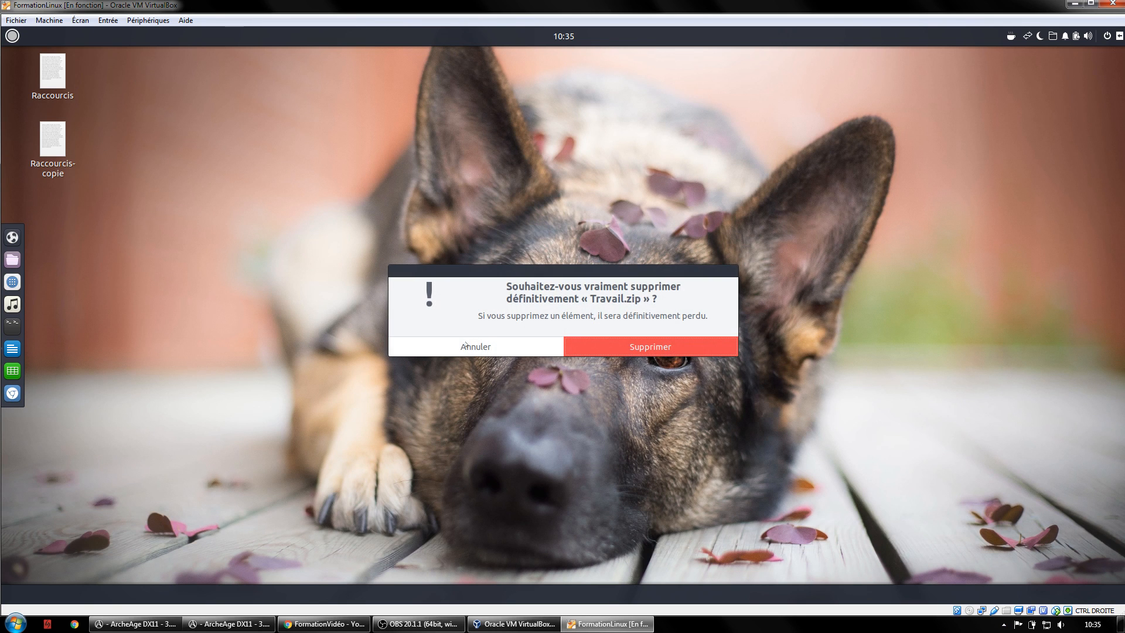
{"action": "left_click", "coordinate": [465, 345]}
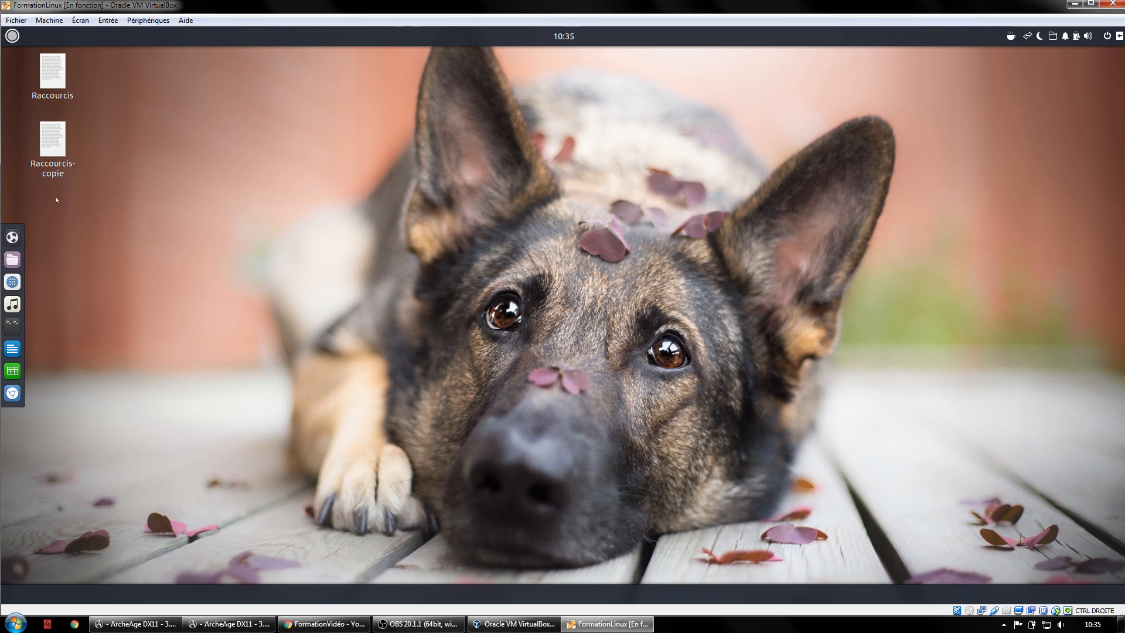
- Rename the desktop file Raccourcis-copie as "code.c" and open it in the text editor
{"action": "right_click", "coordinate": [46, 152]}
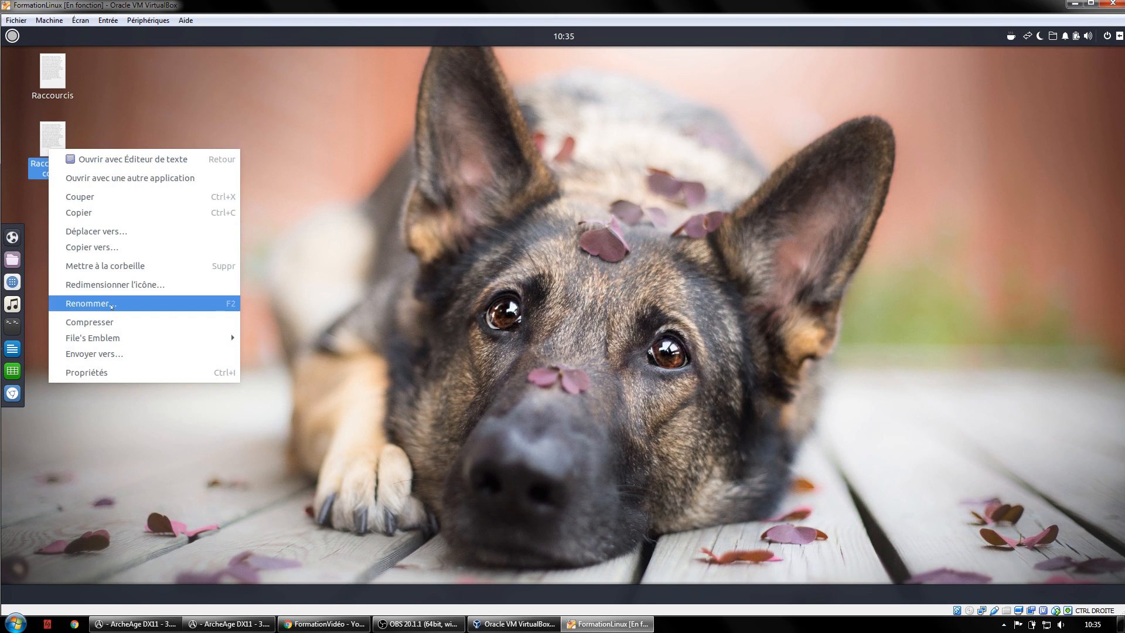
{"action": "left_click", "coordinate": [91, 303]}
{"action": "type", "text": "code.c"}
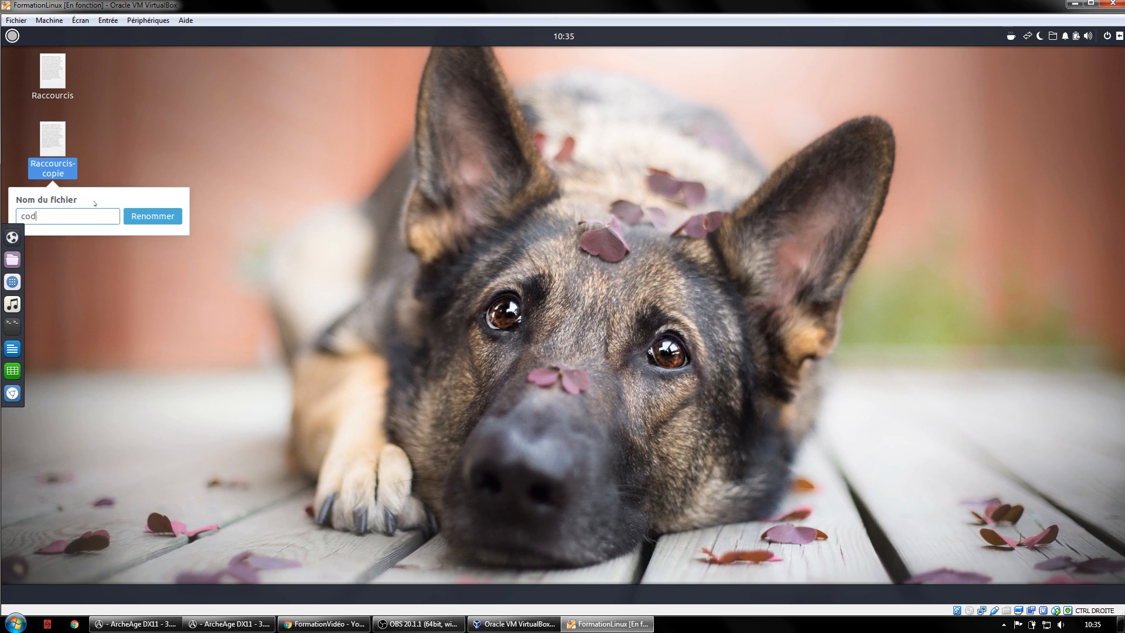
{"action": "key", "text": "Return"}
{"action": "key", "text": "Return"}
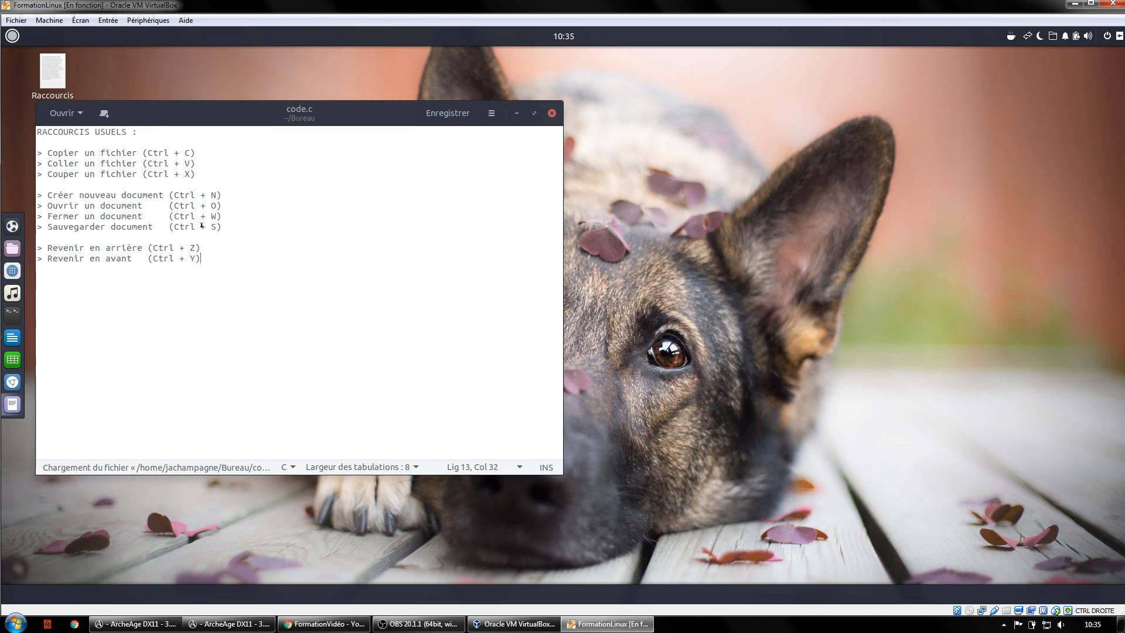
- Replace the whole text of code.c with the line "#include <stdio.h>" followed by a blank line
{"action": "key", "text": "ctrl+a"}
{"action": "type", "text": "#i"}
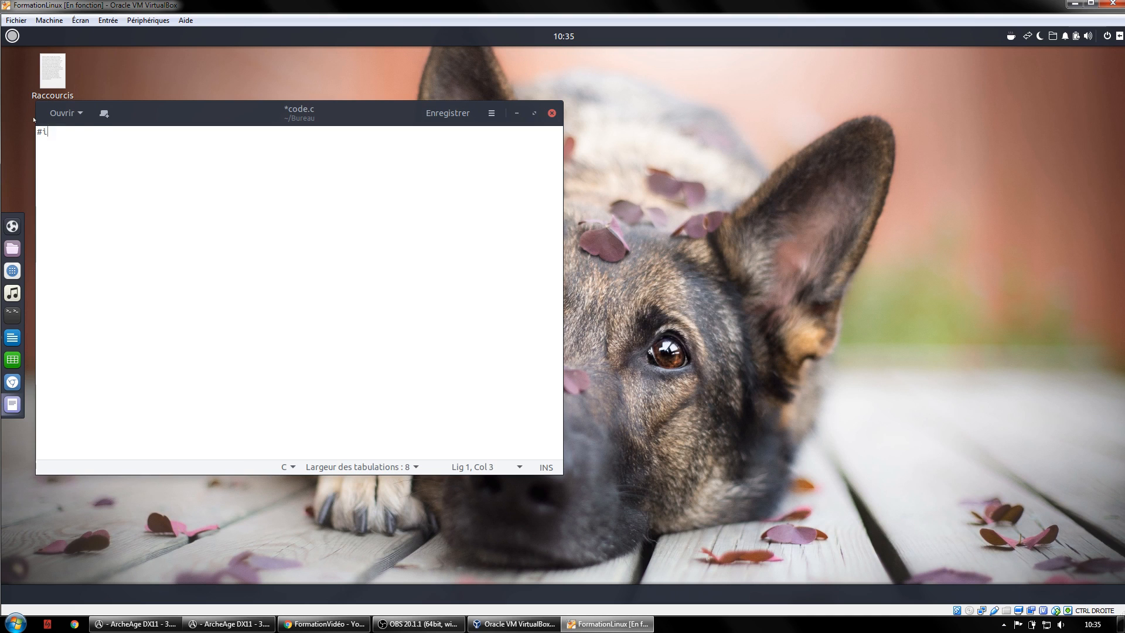
{"action": "type", "text": "nclude <stdio.h>"}
{"action": "key", "text": "Return"}
{"action": "key", "text": "Return"}
- Add an "int main(void)" function in braces with an indented "return 0;" below the include line, and save code.c
{"action": "type", "text": "int main(void)"}
{"action": "key", "text": "Return"}
{"action": "type", "text": "{"}
{"action": "key", "text": "Return"}
{"action": "type", "text": "return 0;"}
{"action": "key", "text": "Return"}
{"action": "type", "text": "}"}
{"action": "key", "text": "Up"}
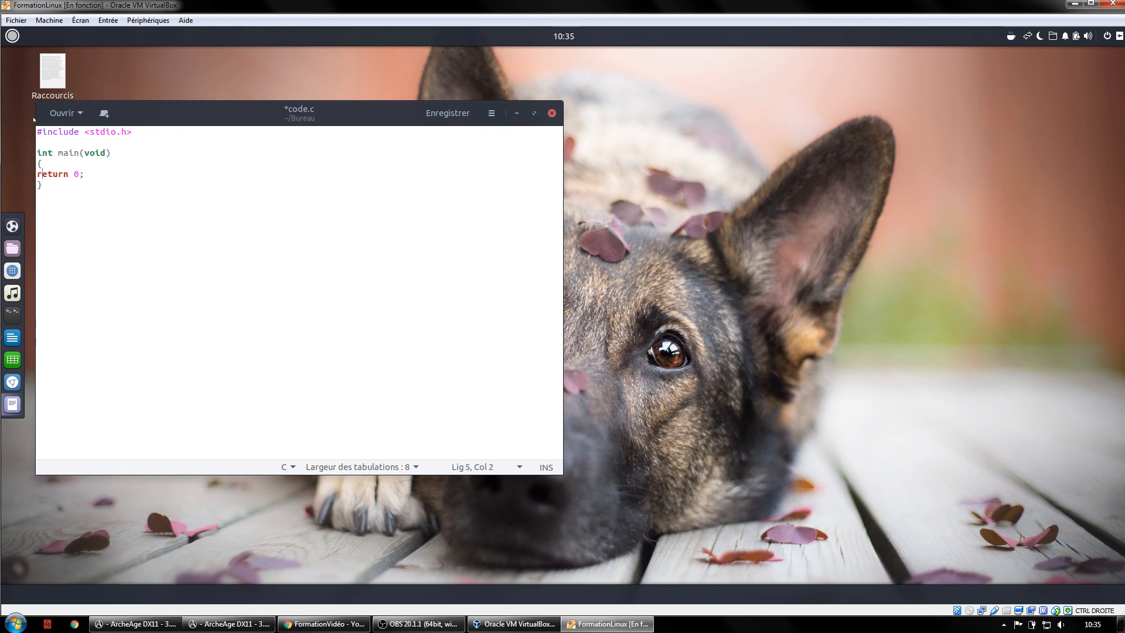
{"action": "key", "text": "ctrl+s"}
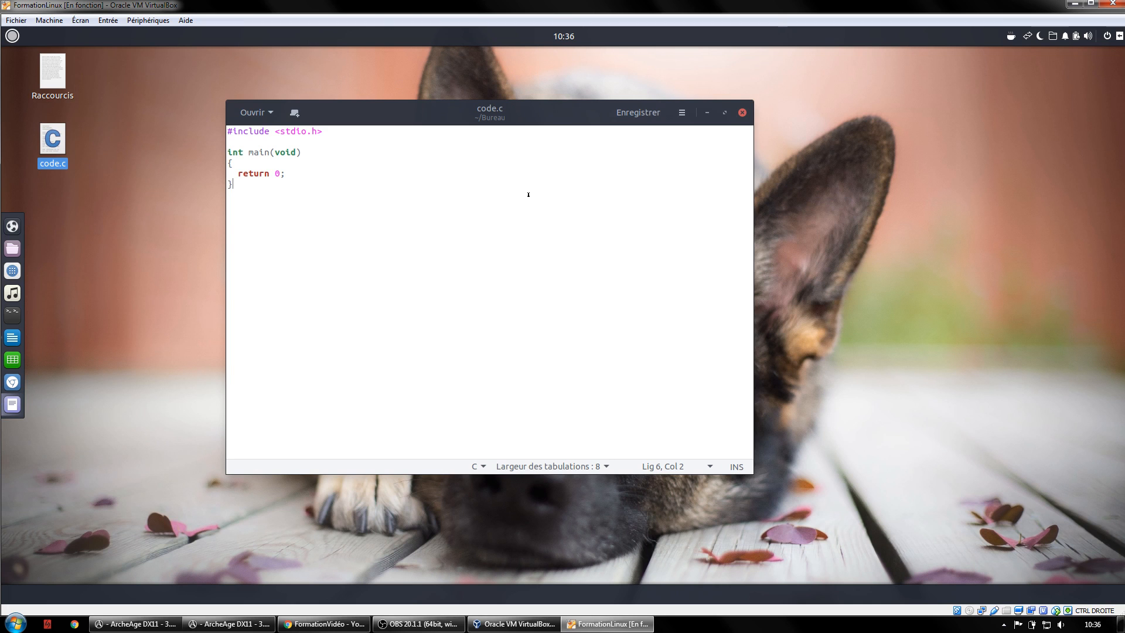
- Highlight the main function and the whole program in code.c, and close the text editor
{"action": "left_click_drag", "start_coordinate": [246, 186], "coordinate": [208, 145]}
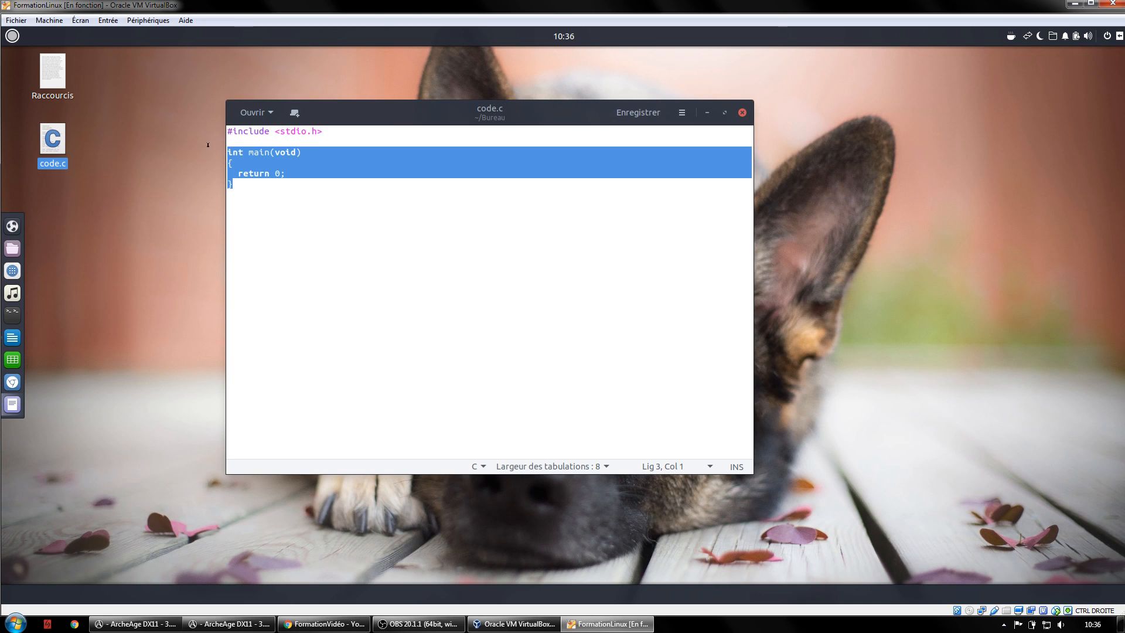
{"action": "left_click", "coordinate": [318, 139]}
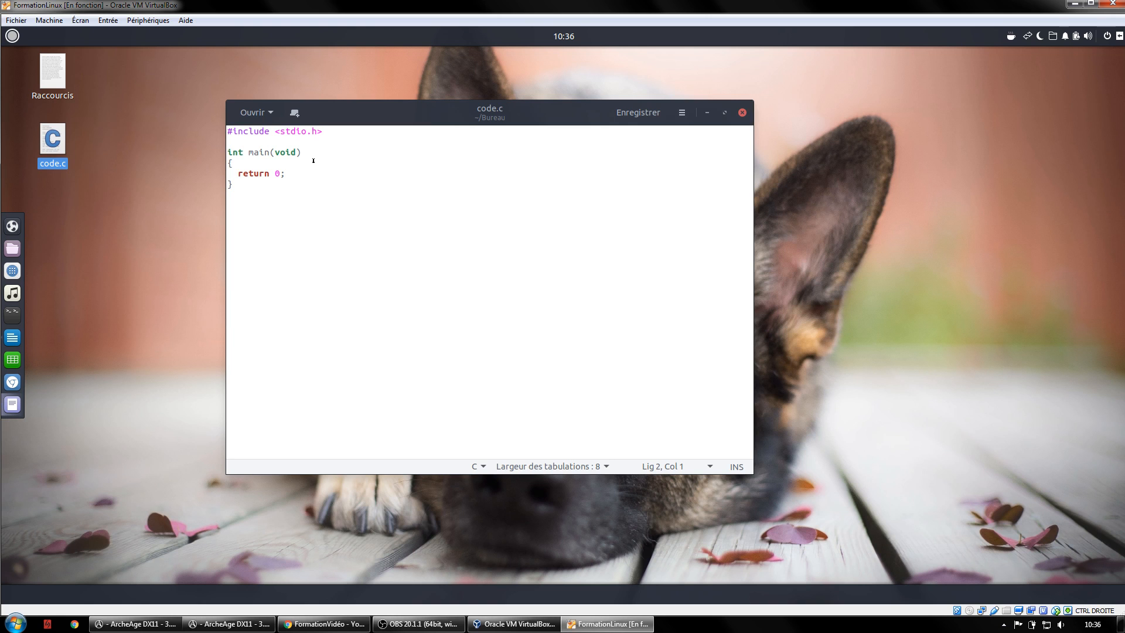
{"action": "left_click", "coordinate": [306, 171]}
{"action": "left_click_drag", "start_coordinate": [252, 185], "coordinate": [229, 130]}
{"action": "left_click", "coordinate": [328, 173]}
{"action": "left_click", "coordinate": [746, 111]}
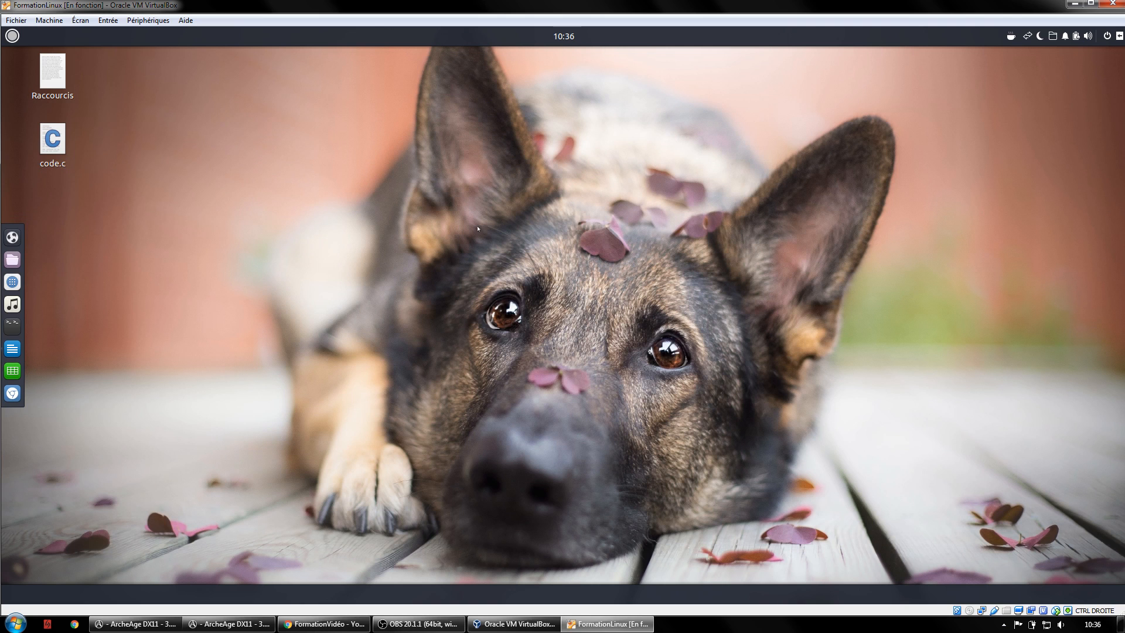
- Open the Raccourcis document from the desktop and move its window towards the middle of the desktop
{"action": "double_click", "coordinate": [52, 71]}
{"action": "left_click_drag", "start_coordinate": [324, 122], "coordinate": [559, 133]}
{"action": "left_click", "coordinate": [575, 168]}
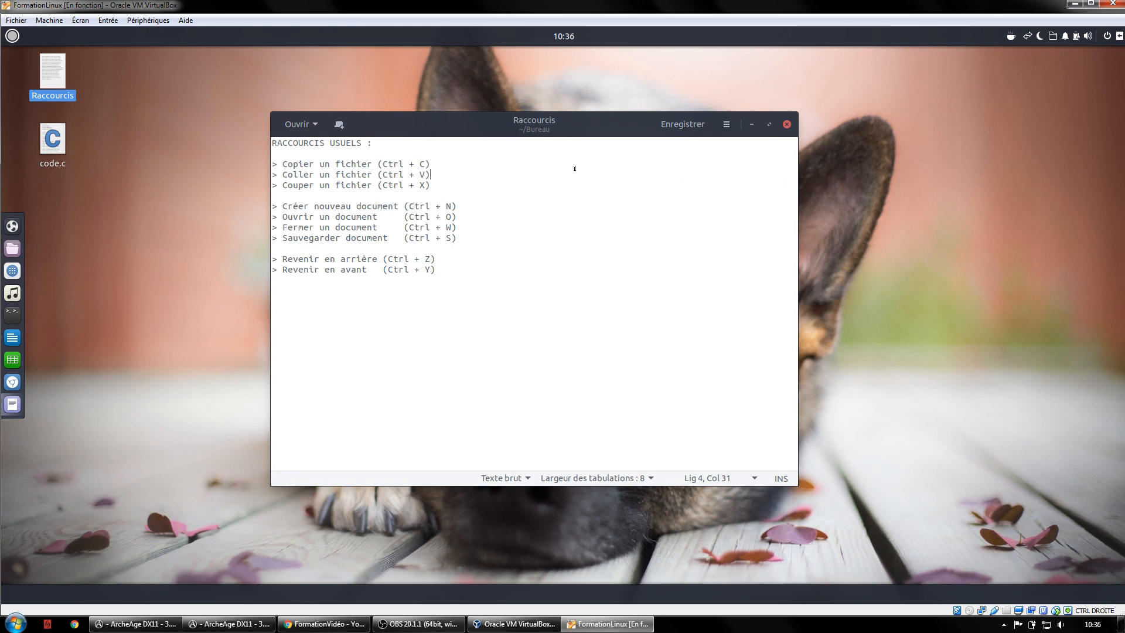
- Search the applications for "raccour", open the Clavier settings and go through the shortcut list down to Raccourcis personnalisés
{"action": "left_click", "coordinate": [12, 35]}
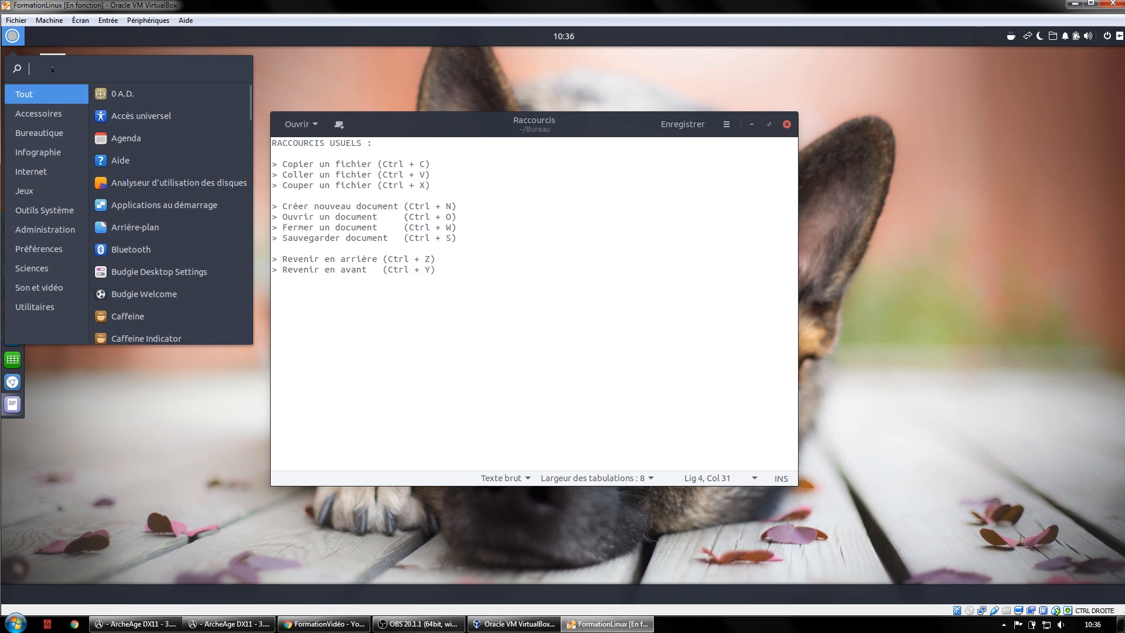
{"action": "type", "text": "raccour"}
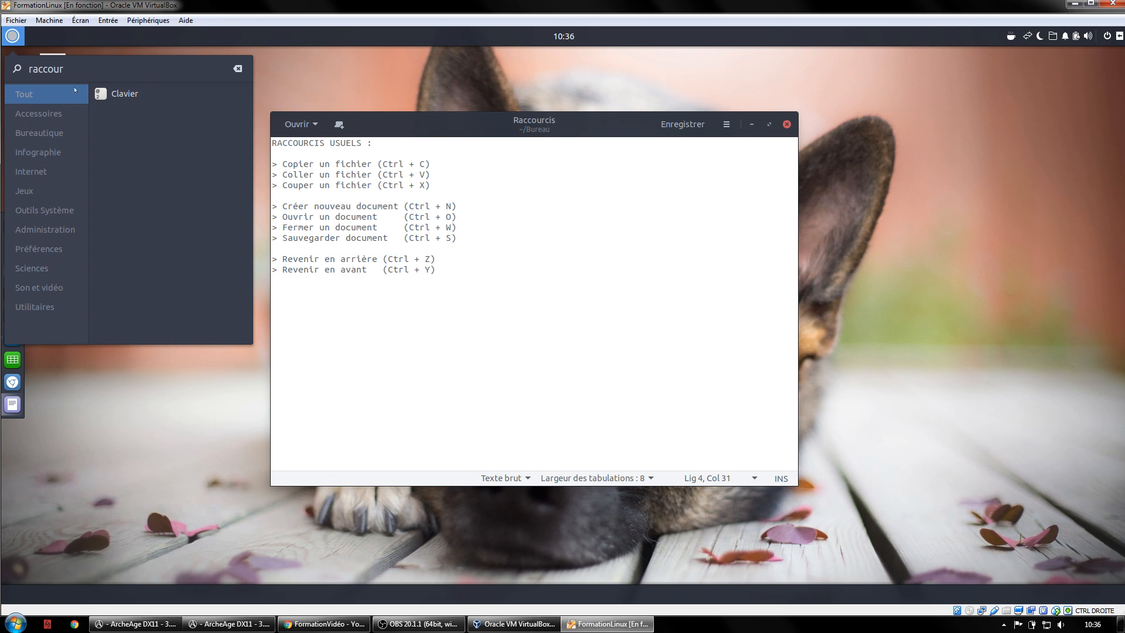
{"action": "left_click", "coordinate": [120, 93]}
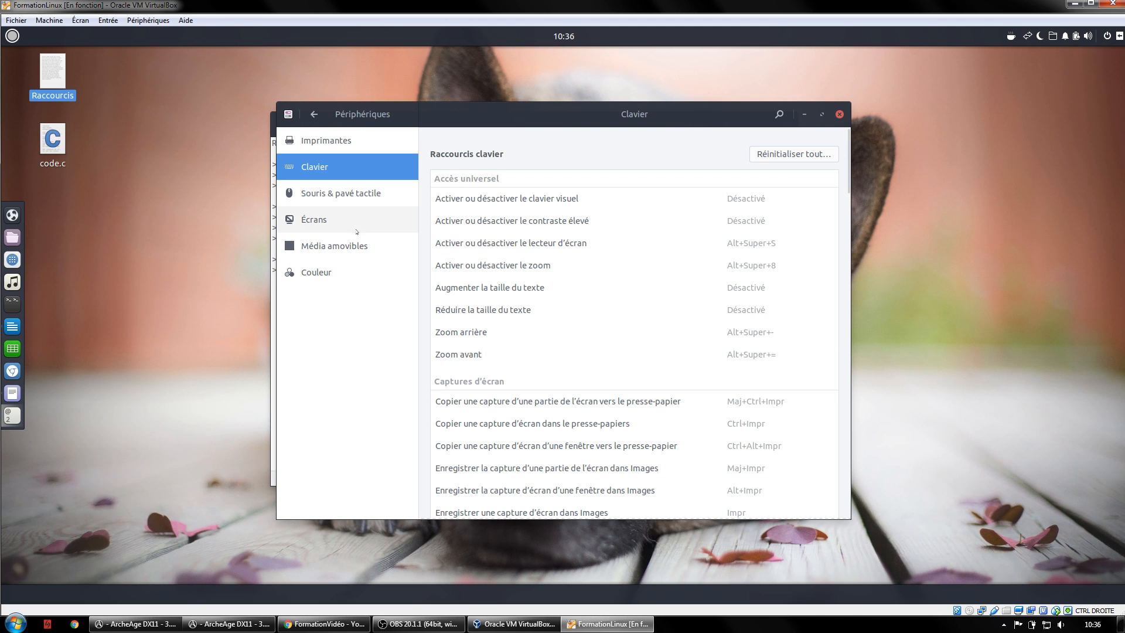
{"action": "scroll", "coordinate": [702, 298], "scroll_direction": "down", "scroll_amount": 10}
{"action": "scroll", "coordinate": [703, 297], "scroll_direction": "up", "scroll_amount": 10}
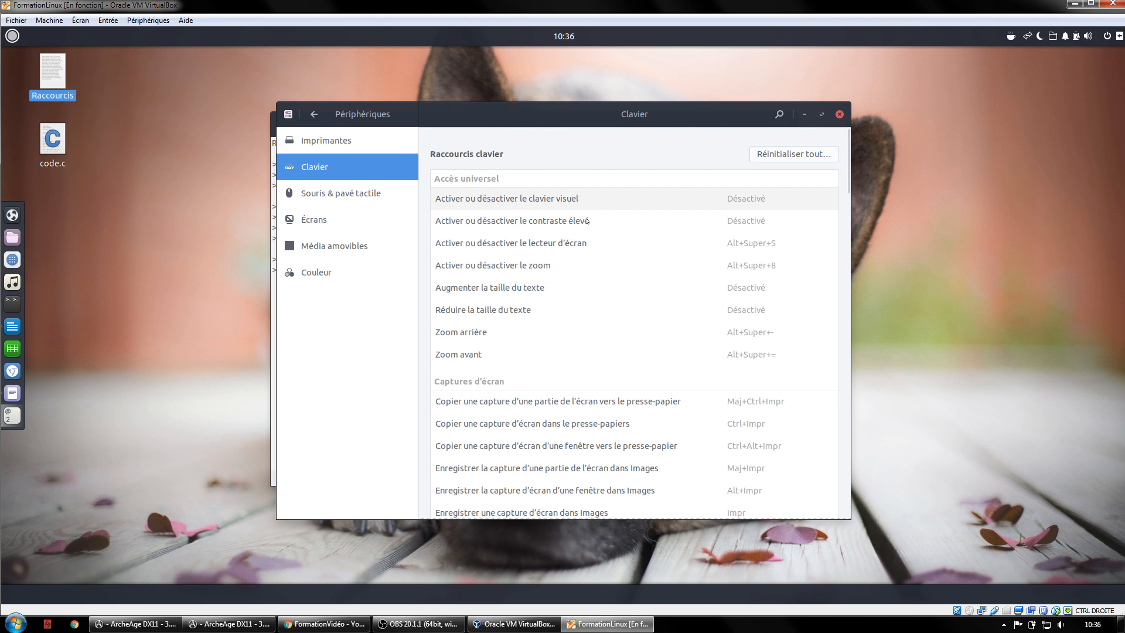
{"action": "left_click_drag", "start_coordinate": [848, 188], "coordinate": [849, 512]}
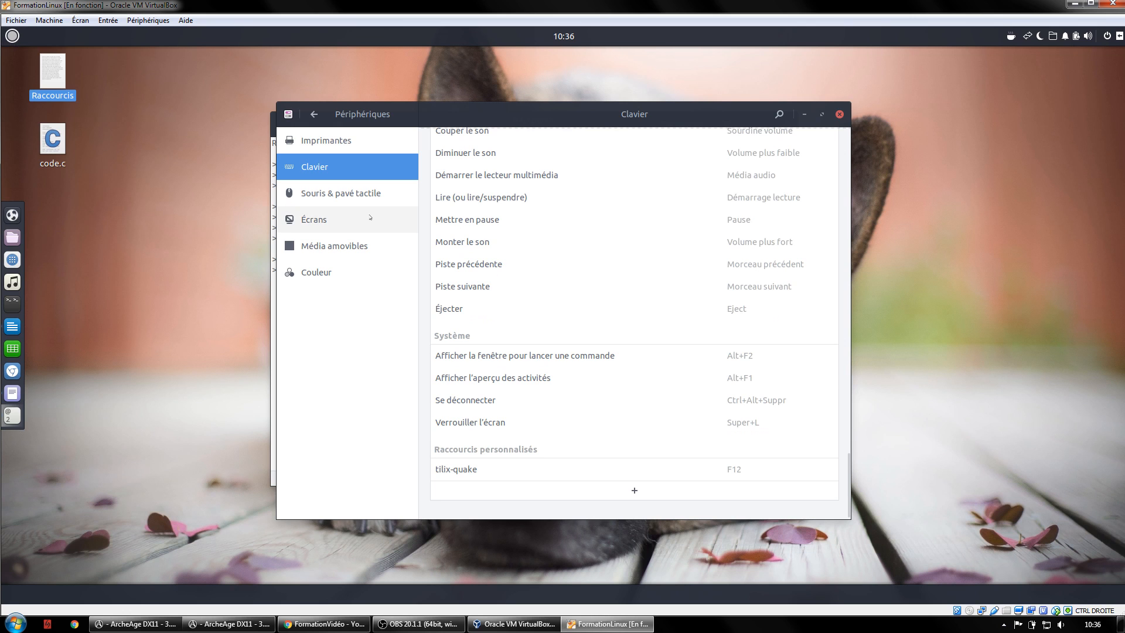
- Add a custom keyboard shortcut named "Affiche le P" with the command "Ctrl + P" and the key combination Ctrl+P
{"action": "left_click", "coordinate": [634, 490]}
{"action": "left_click", "coordinate": [482, 300]}
{"action": "left_click", "coordinate": [564, 324]}
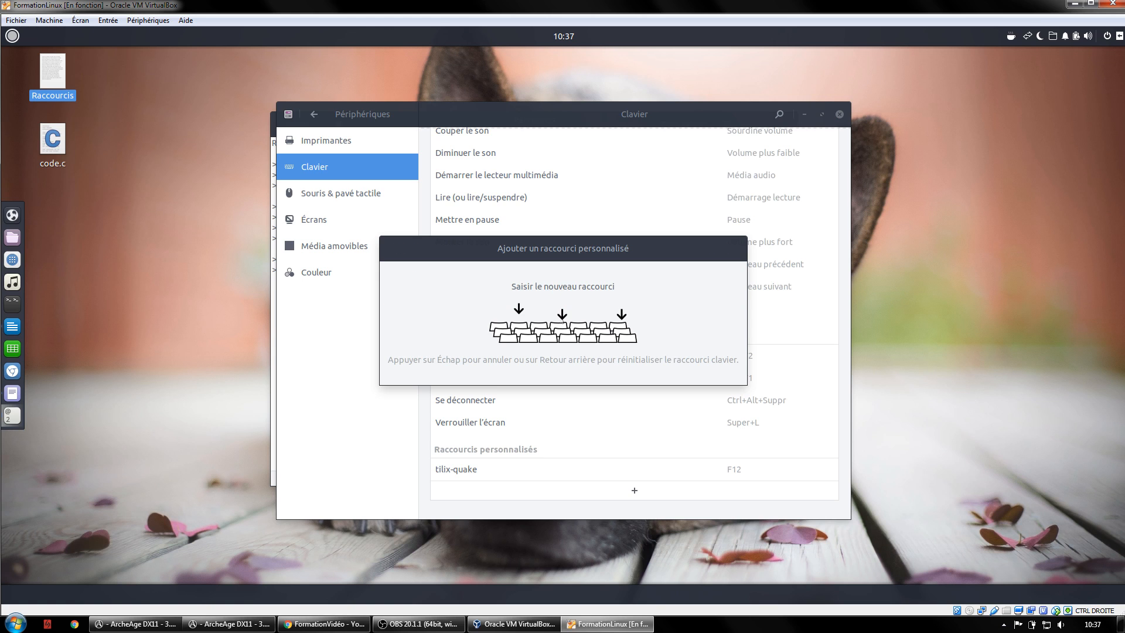
{"action": "key", "text": "ctrl+p"}
{"action": "left_click", "coordinate": [514, 302]}
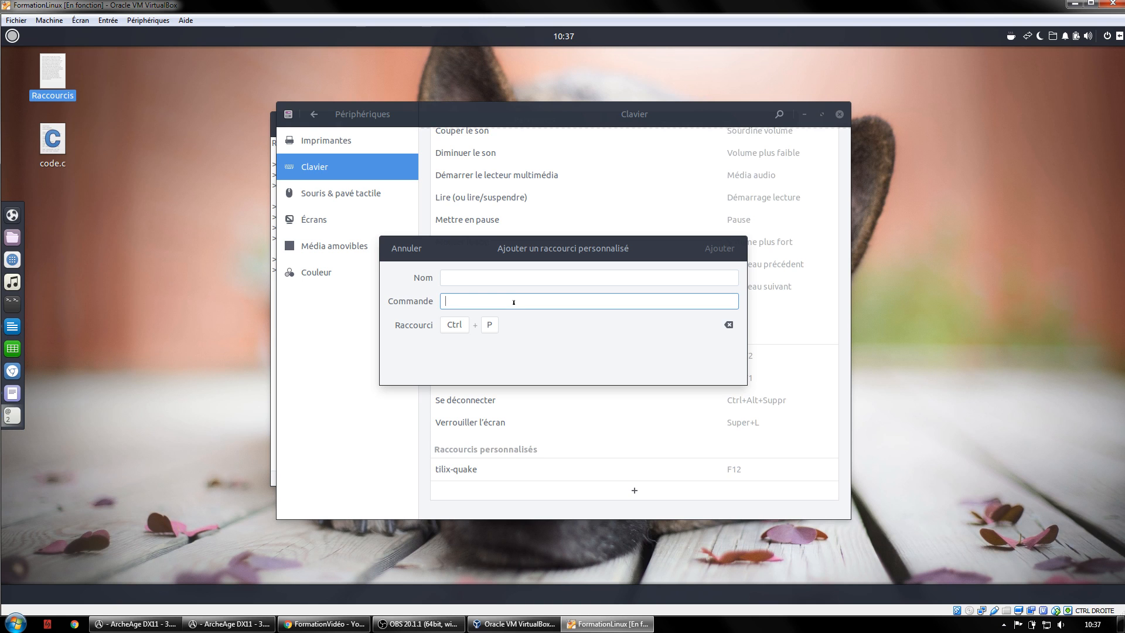
{"action": "type", "text": "Ctrl + P"}
{"action": "left_click", "coordinate": [513, 278]}
{"action": "type", "text": "Affi"}
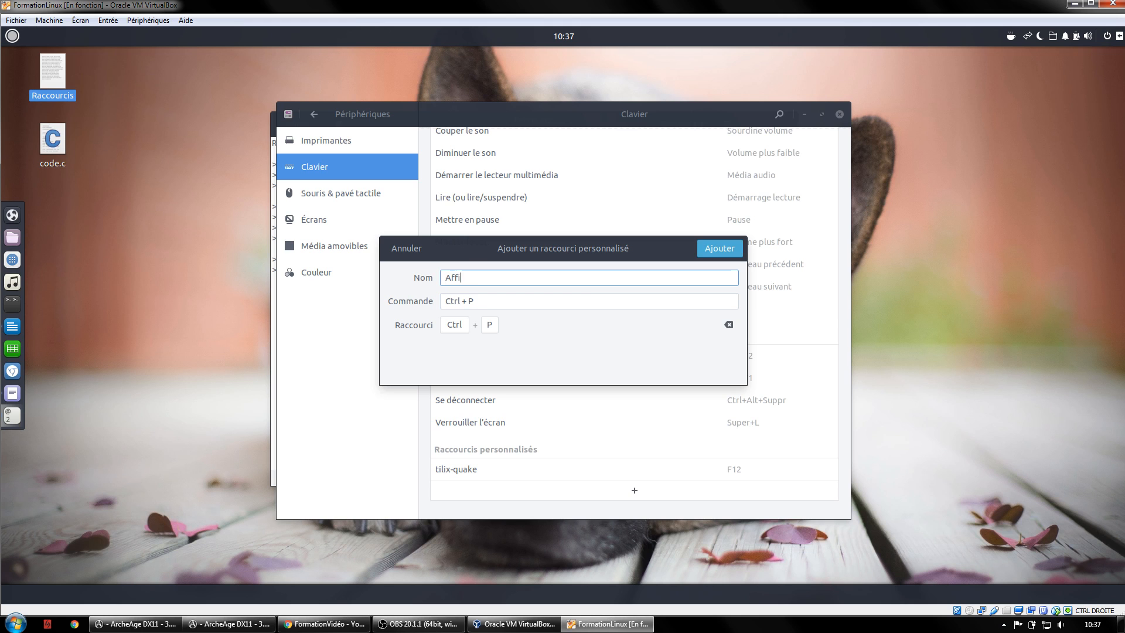
{"action": "type", "text": "che le P"}
{"action": "left_click", "coordinate": [719, 248]}
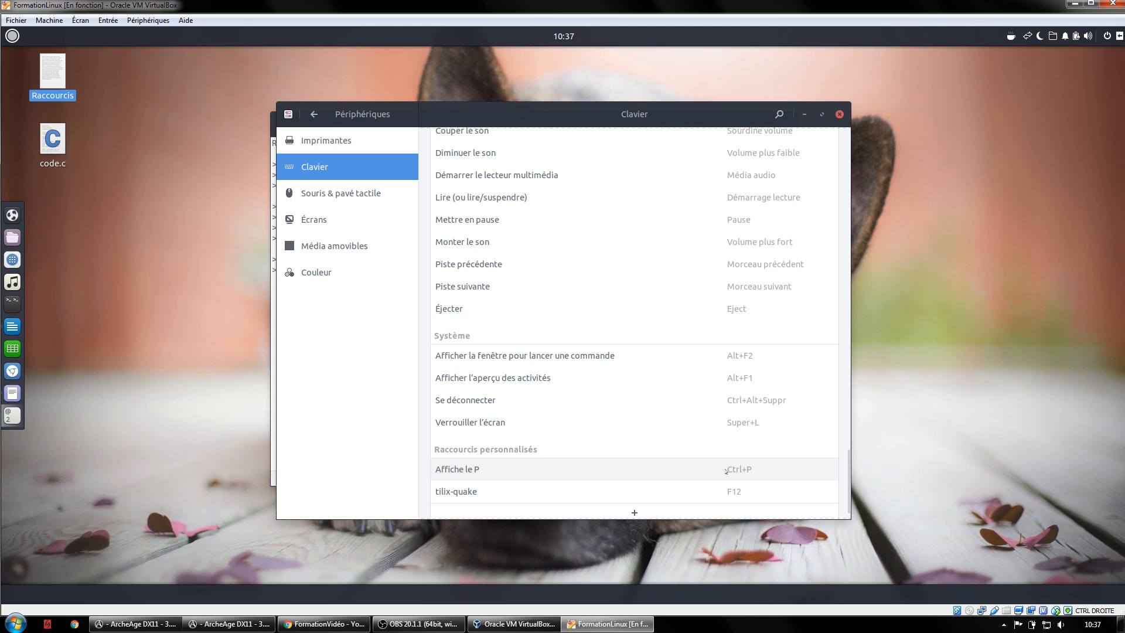
- Delete the custom shortcut "Affiche le P"
{"action": "left_click", "coordinate": [666, 470]}
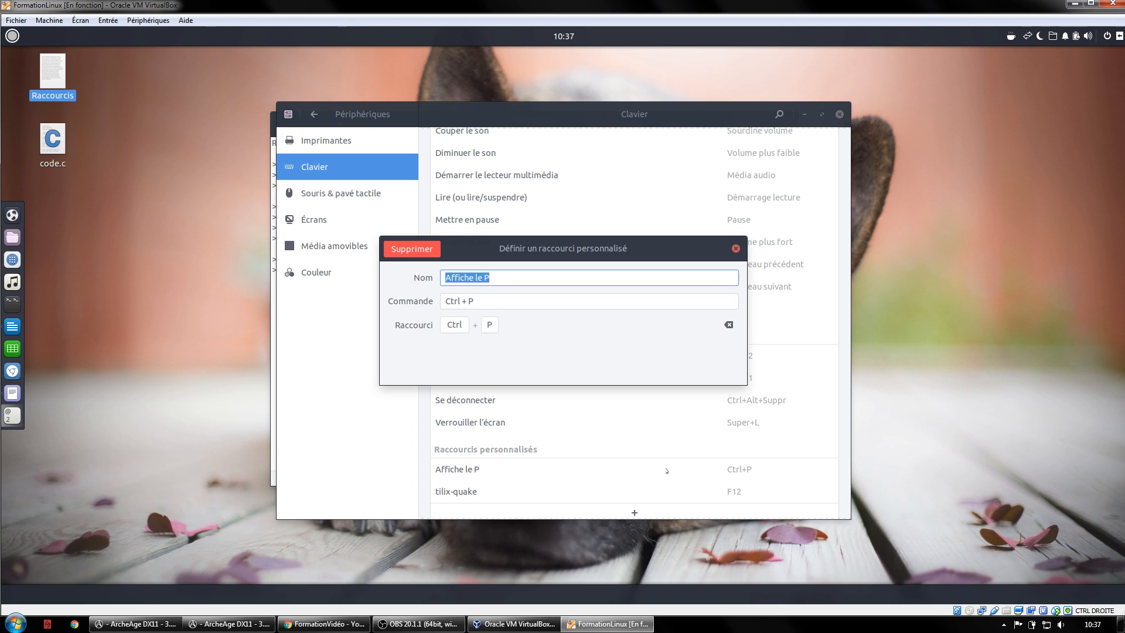
{"action": "left_click", "coordinate": [395, 246]}
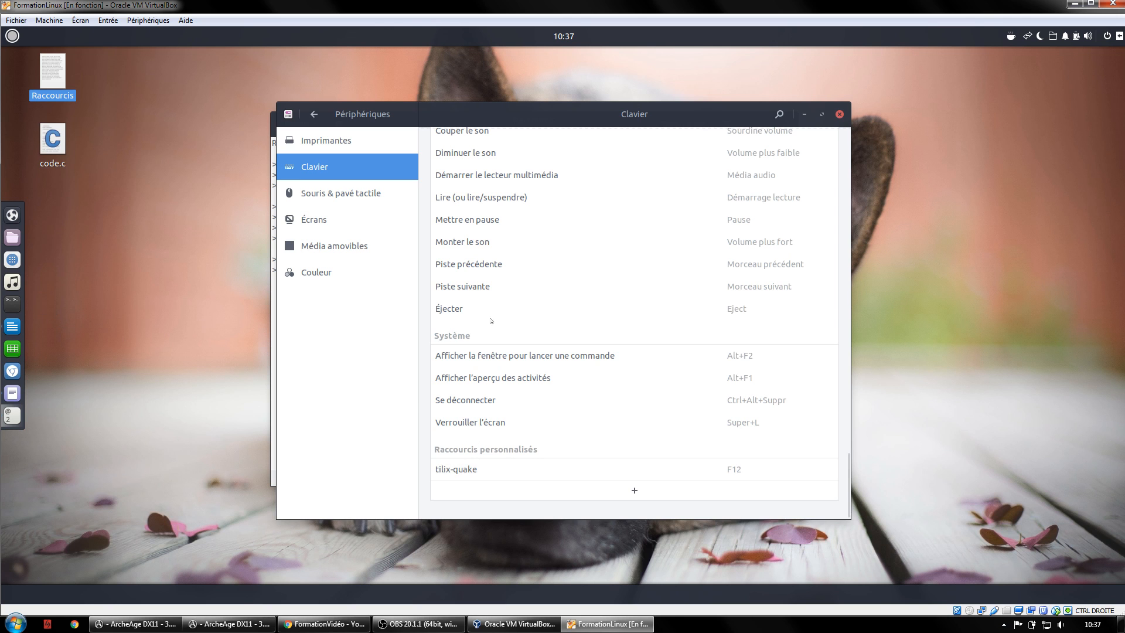
- Open the shortcut definition for Arrêter la lecture under Son et média, cancel it and close the Clavier settings
{"action": "scroll", "coordinate": [559, 434], "scroll_direction": "up", "scroll_amount": 5}
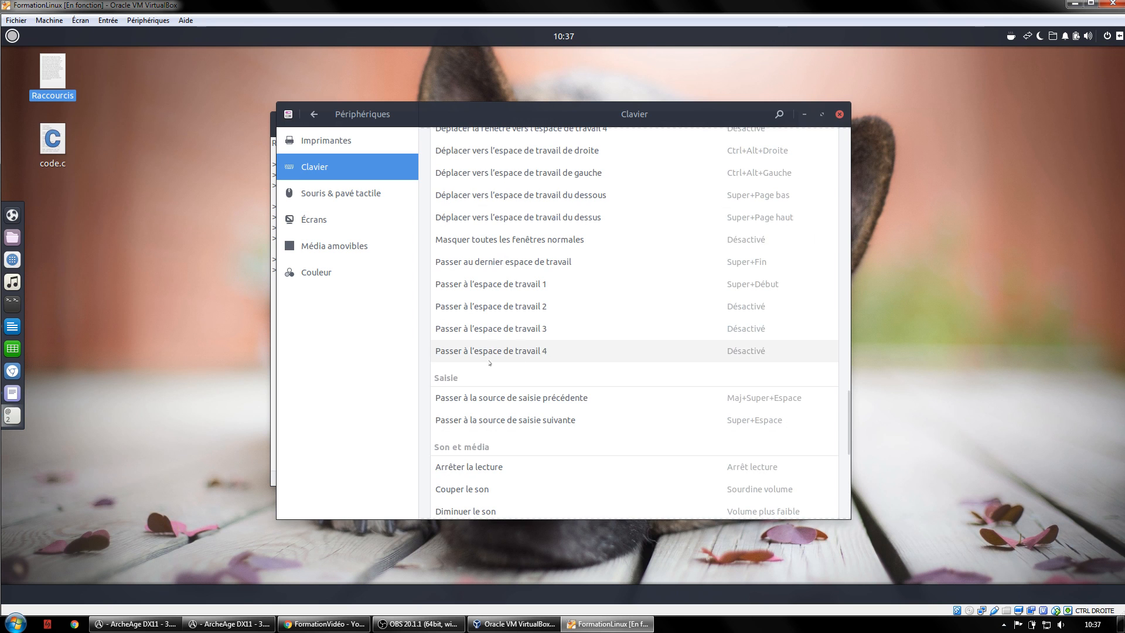
{"action": "scroll", "coordinate": [508, 464], "scroll_direction": "down", "scroll_amount": 3}
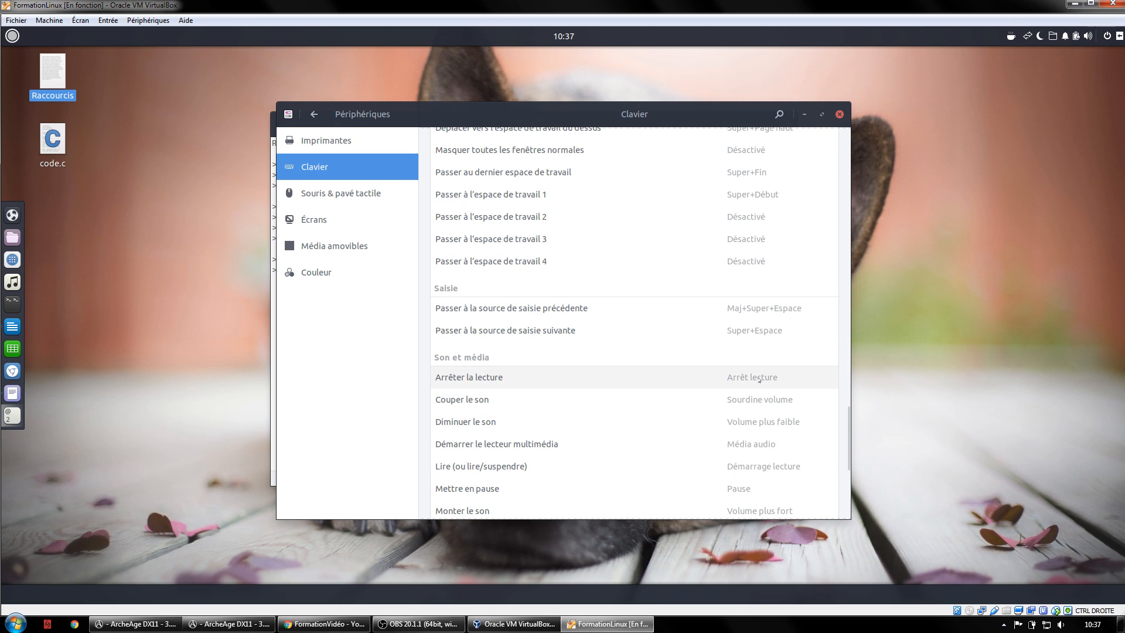
{"action": "left_click", "coordinate": [650, 378]}
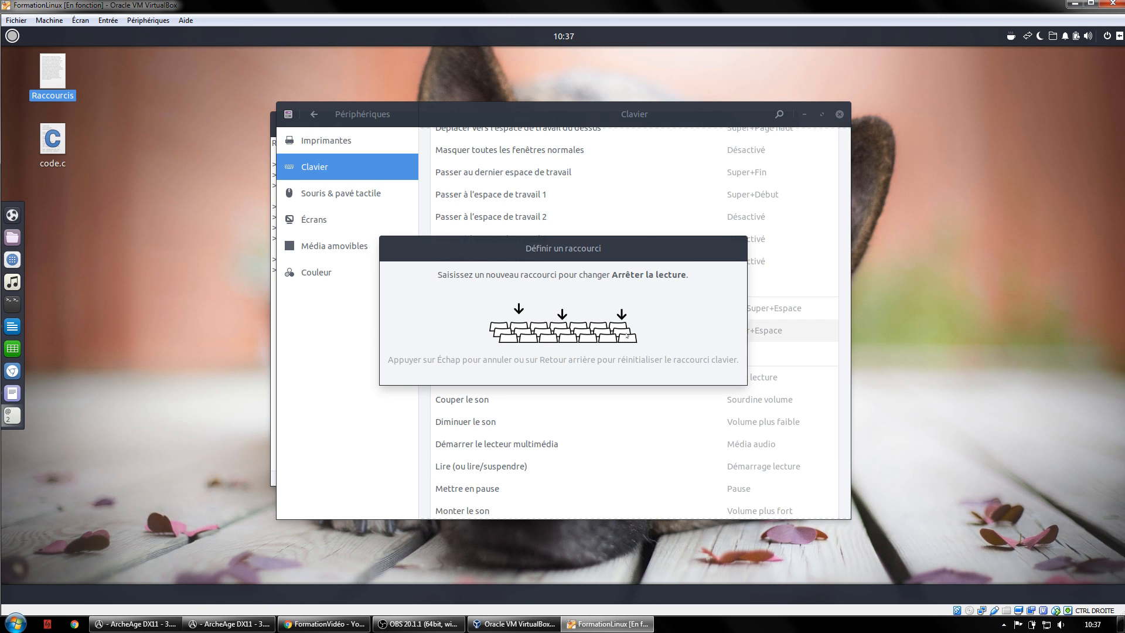
{"action": "key", "text": "Escape"}
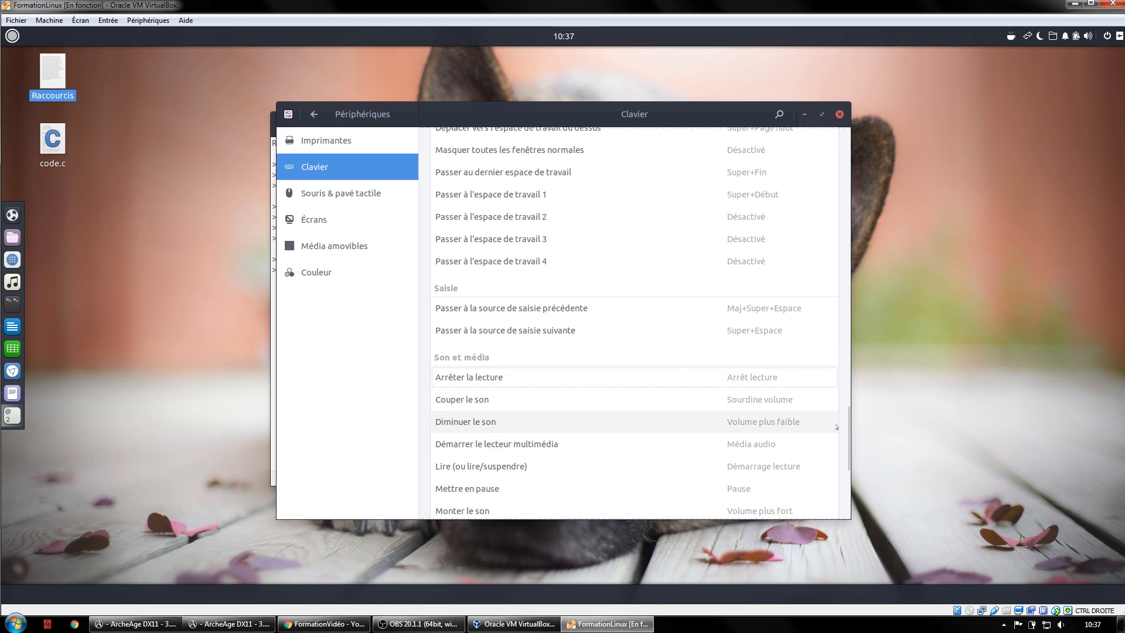
{"action": "left_click_drag", "start_coordinate": [847, 444], "coordinate": [845, 142]}
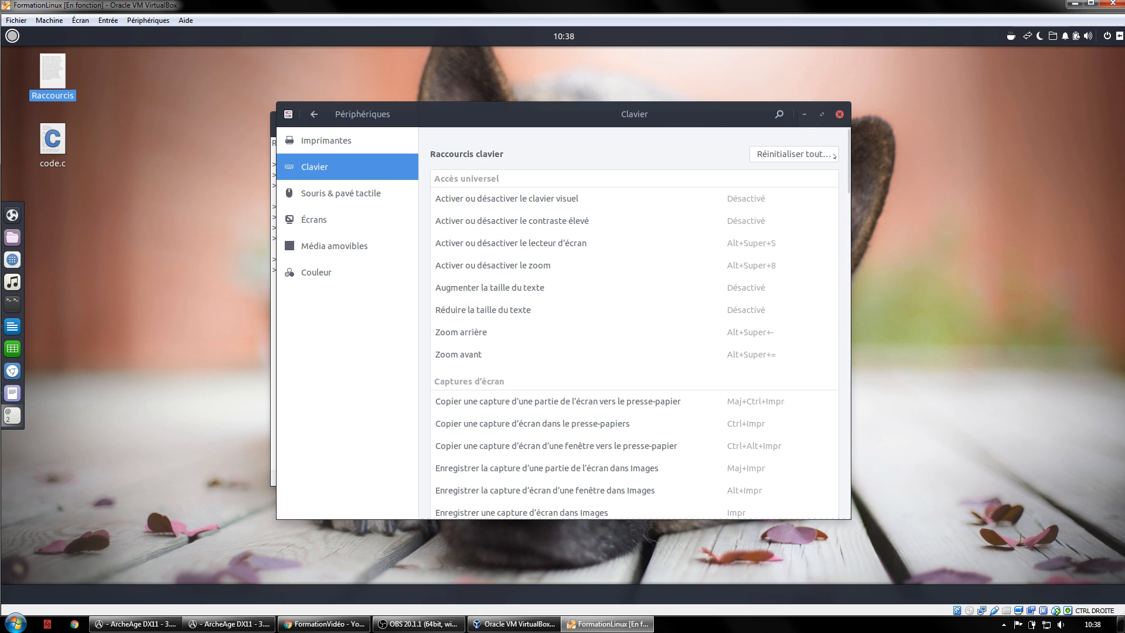
{"action": "left_click", "coordinate": [839, 114]}
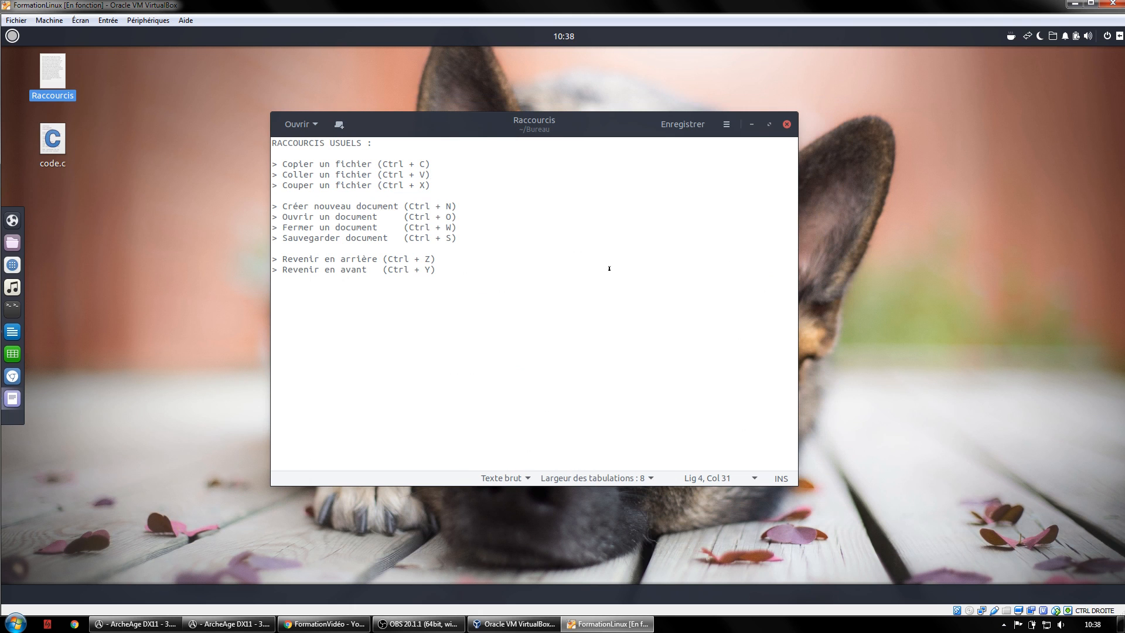
- Highlight the list of usual shortcuts in the Raccourcis document and minimise its window to clear the desktop
{"action": "left_click_drag", "start_coordinate": [576, 128], "coordinate": [588, 119]}
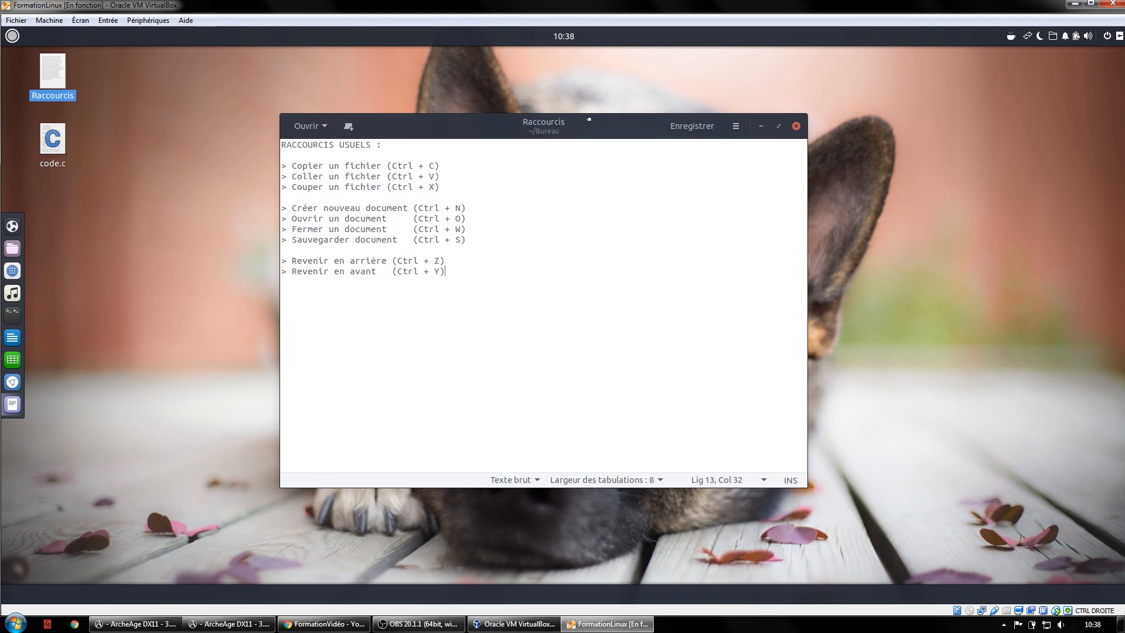
{"action": "left_click_drag", "start_coordinate": [467, 269], "coordinate": [256, 169]}
{"action": "left_click", "coordinate": [456, 165]}
{"action": "left_click", "coordinate": [432, 163]}
{"action": "left_click", "coordinate": [761, 126]}
{"action": "left_click", "coordinate": [230, 135]}
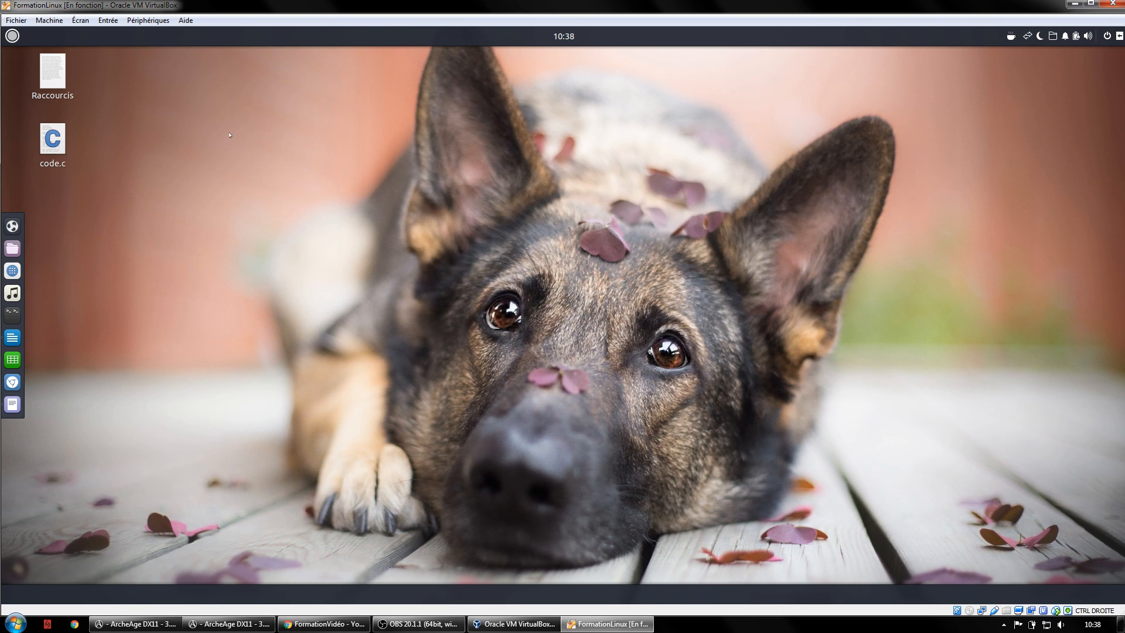